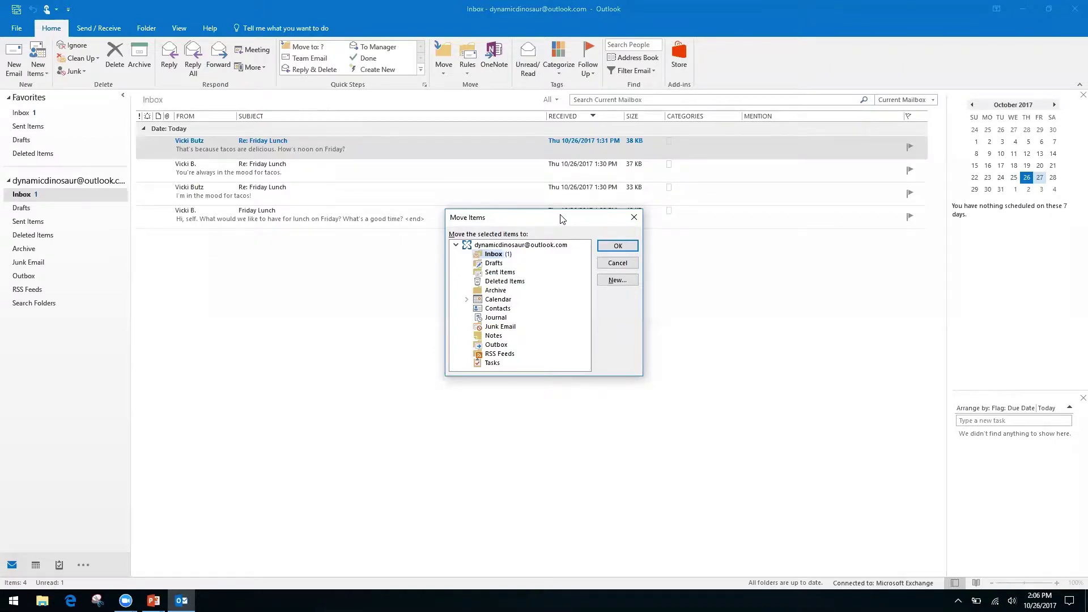
# Cancel the Move Items dialog without moving the message, then switch to the Keyboard Shortcuts slide.
pyautogui.press('Down')
pyautogui.press('Down')
pyautogui.press('Down')
pyautogui.press('Down')
pyautogui.press('Up')
pyautogui.press('Up')
pyautogui.press('Up')
pyautogui.press('Up')
pyautogui.click(629, 223)
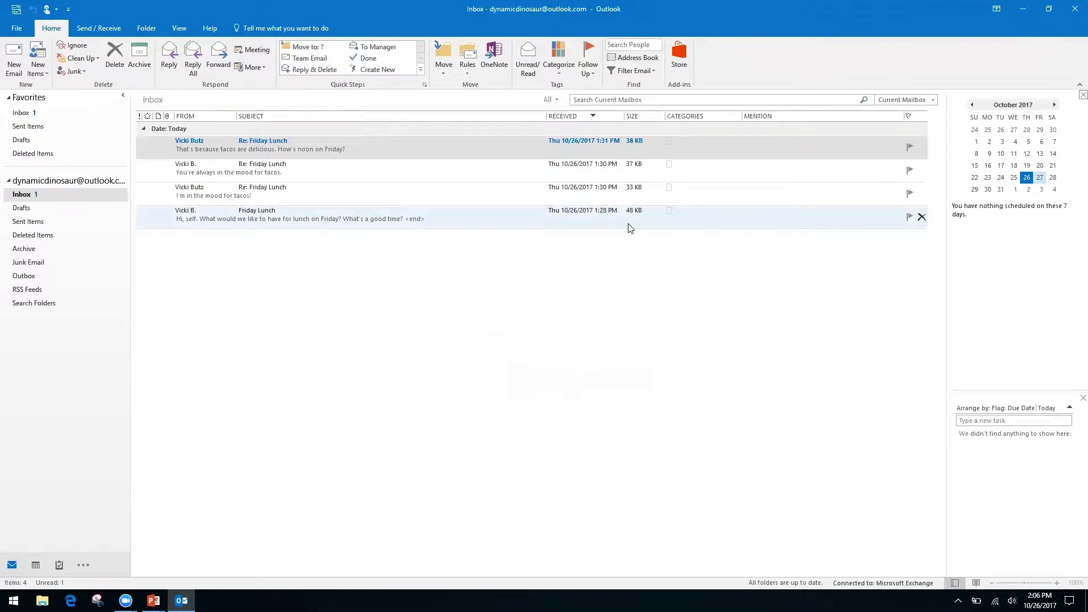
pyautogui.hotkey('alt', 'Tab')
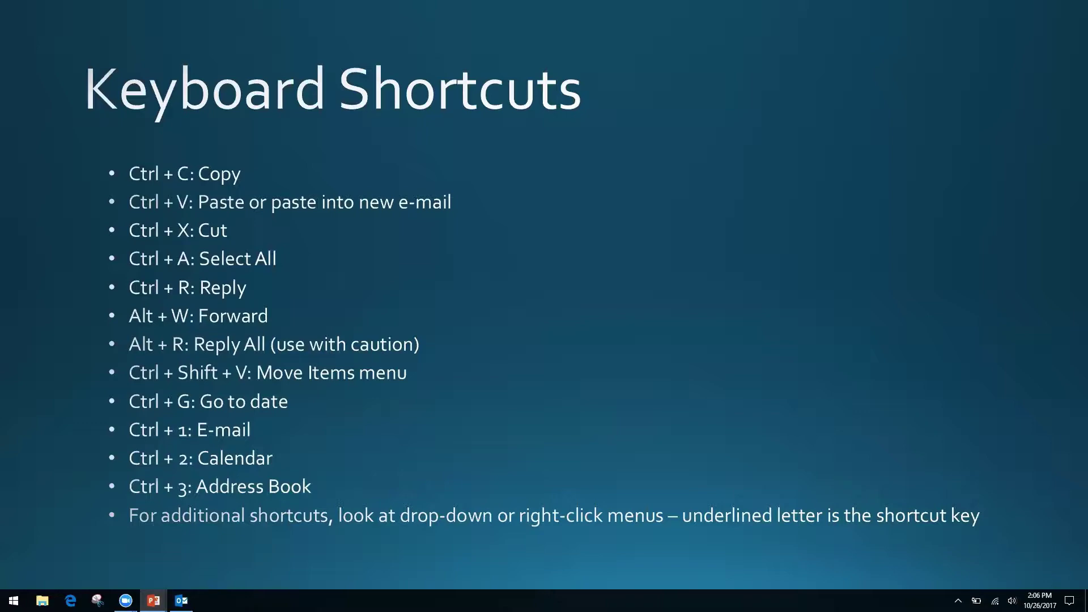
# Return from the PowerPoint Keyboard Shortcuts slide to the Outlook Inbox with Alt+Tab.
pyautogui.hotkey('alt', 'Tab')
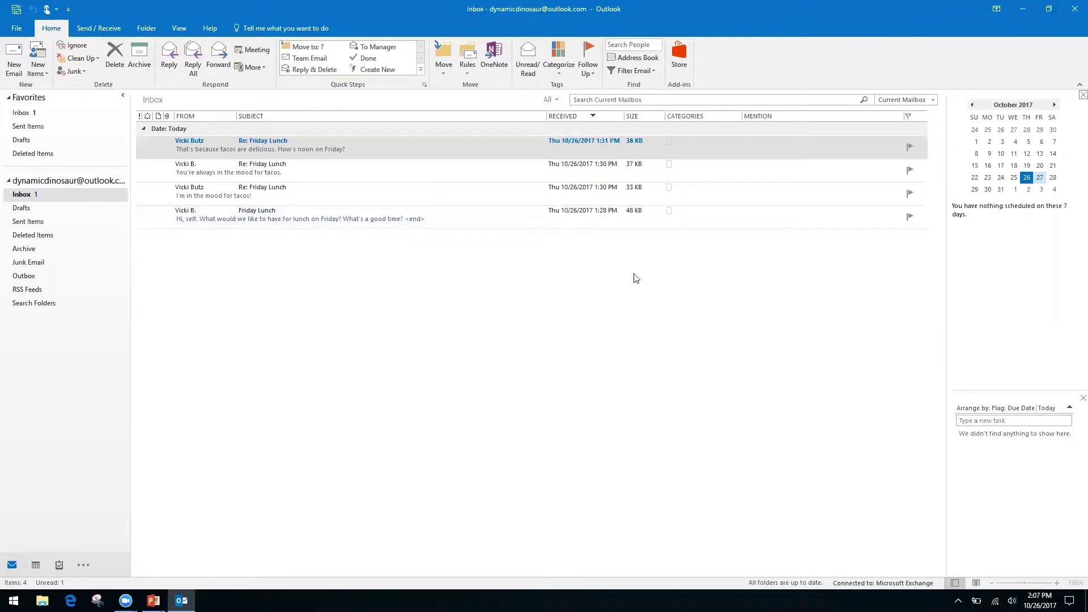
# Open the Calendar, widen the month view across the window, and jump to 11/2/17.
pyautogui.hotkey('ctrl', '2')
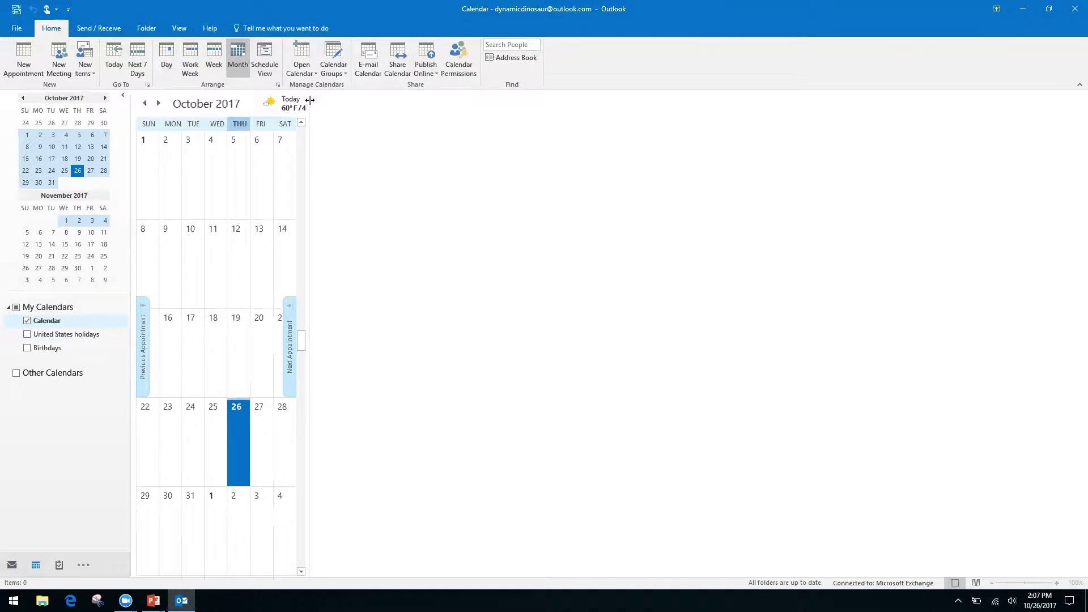
pyautogui.moveTo(308, 340); pyautogui.dragTo(944, 197)
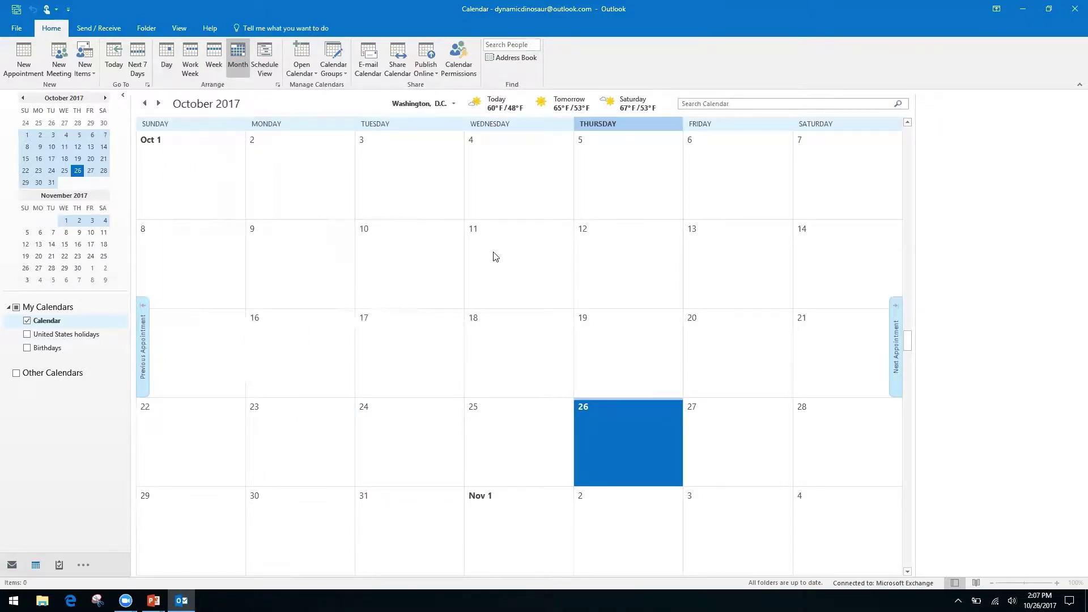
pyautogui.hotkey('ctrl', 'g')
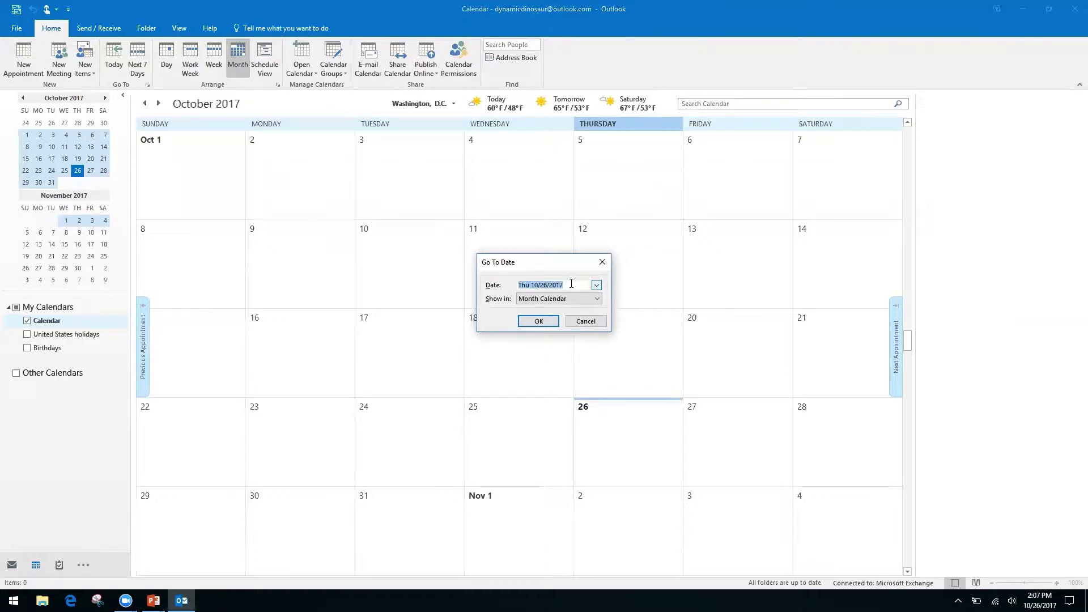
pyautogui.write('11/2/17')
pyautogui.press('Return')
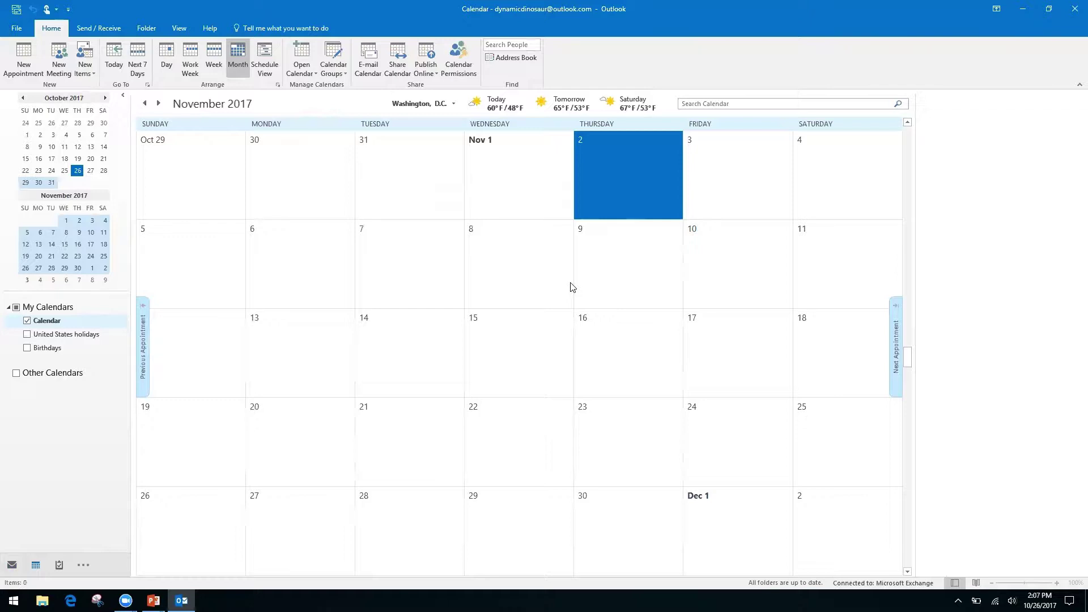
# Page four months ahead and four back to settle on October 2017, then return to PowerPoint.
pyautogui.click(106, 100)
pyautogui.click(106, 99)
pyautogui.click(106, 98)
pyautogui.click(106, 98)
pyautogui.click(106, 99)
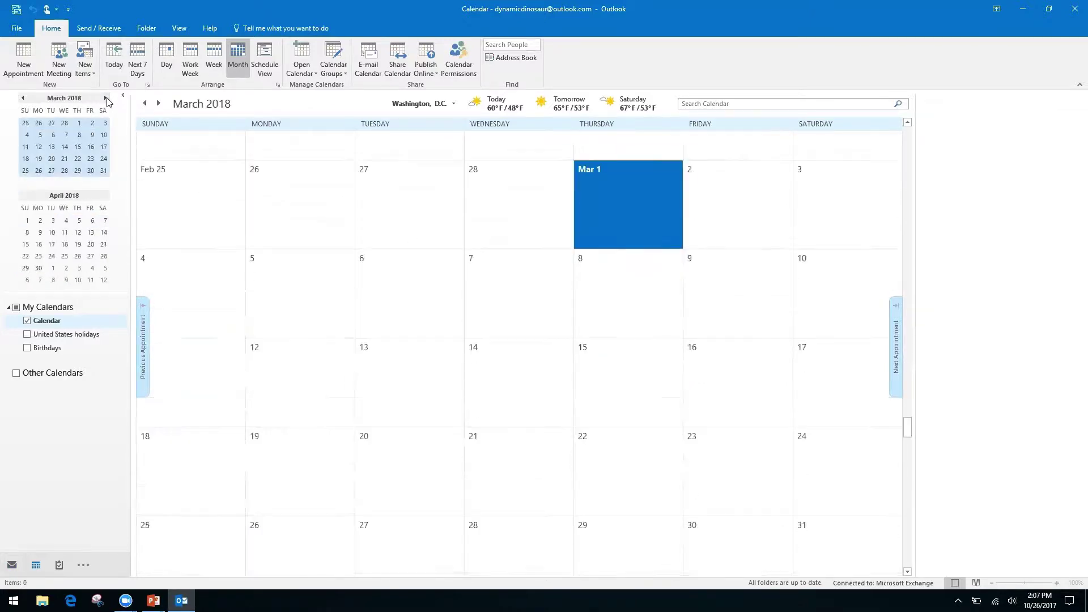
pyautogui.click(23, 98)
pyautogui.click(22, 99)
pyautogui.click(23, 99)
pyautogui.click(23, 98)
pyautogui.click(23, 99)
pyautogui.click(23, 99)
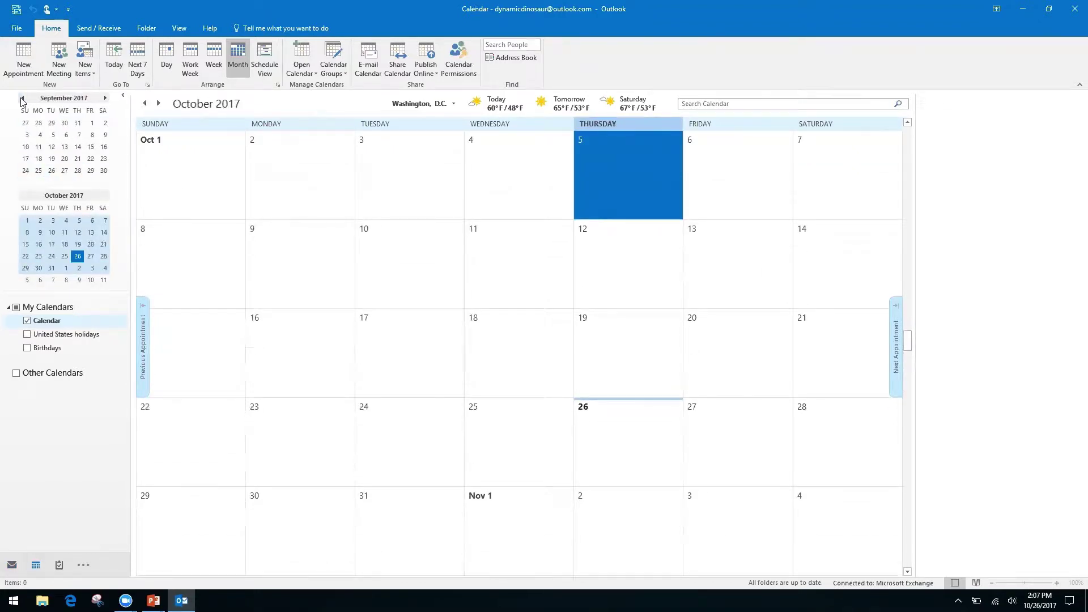
pyautogui.hotkey('alt', 'Tab')
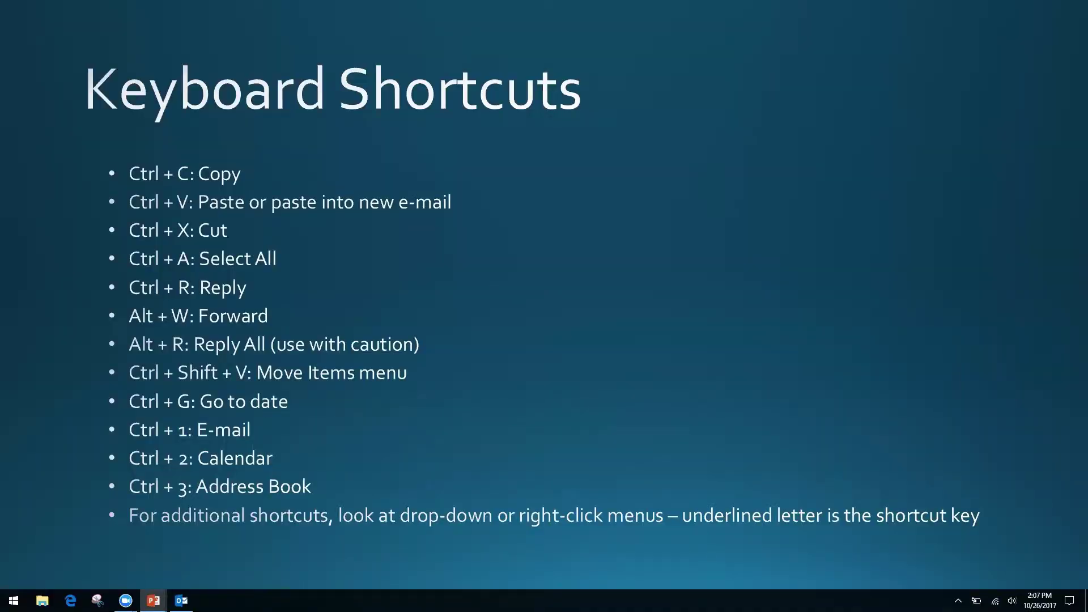
# Alt+Tab from the Keyboard Shortcuts slide back to the October 2017 Outlook calendar.
pyautogui.hotkey('alt', 'Tab')
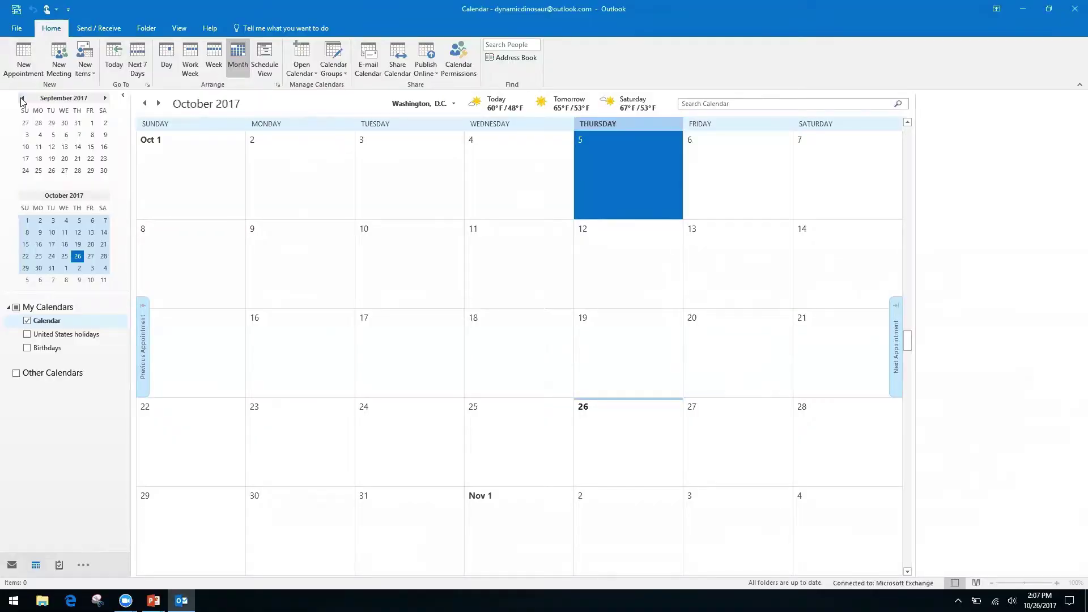
# Cycle through Mail, Calendar and People using Ctrl+1, Ctrl+2 and Ctrl+3.
pyautogui.hotkey('ctrl', '1')
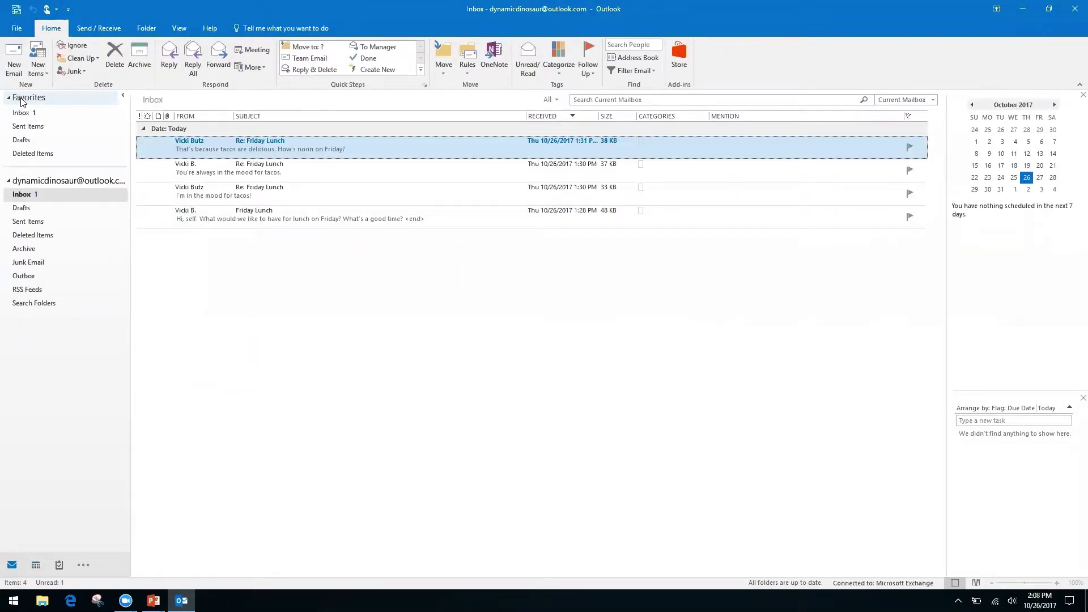
pyautogui.hotkey('ctrl', '2')
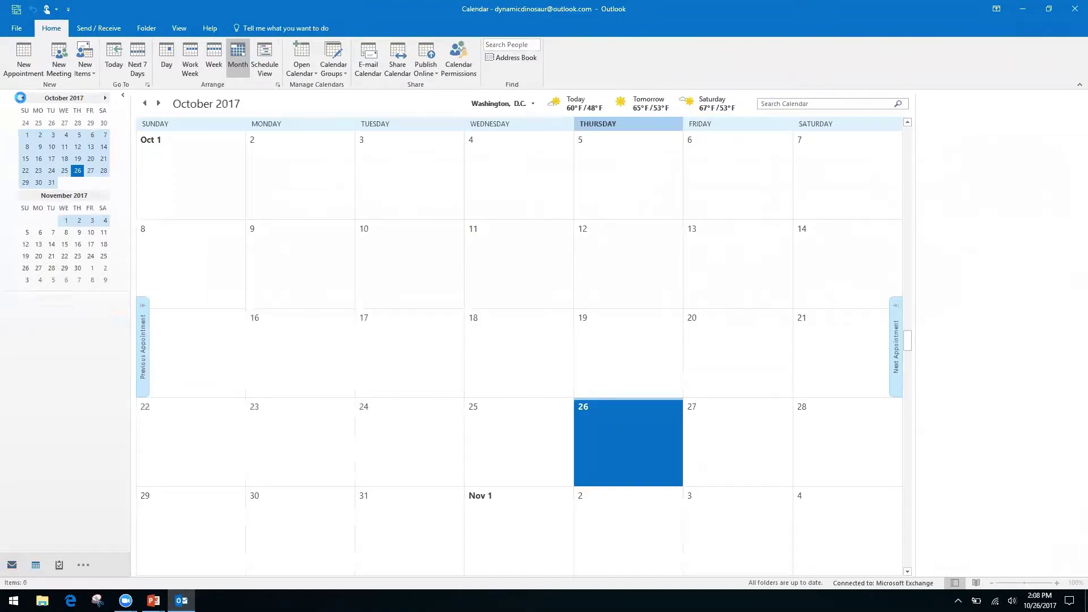
pyautogui.hotkey('ctrl', '3')
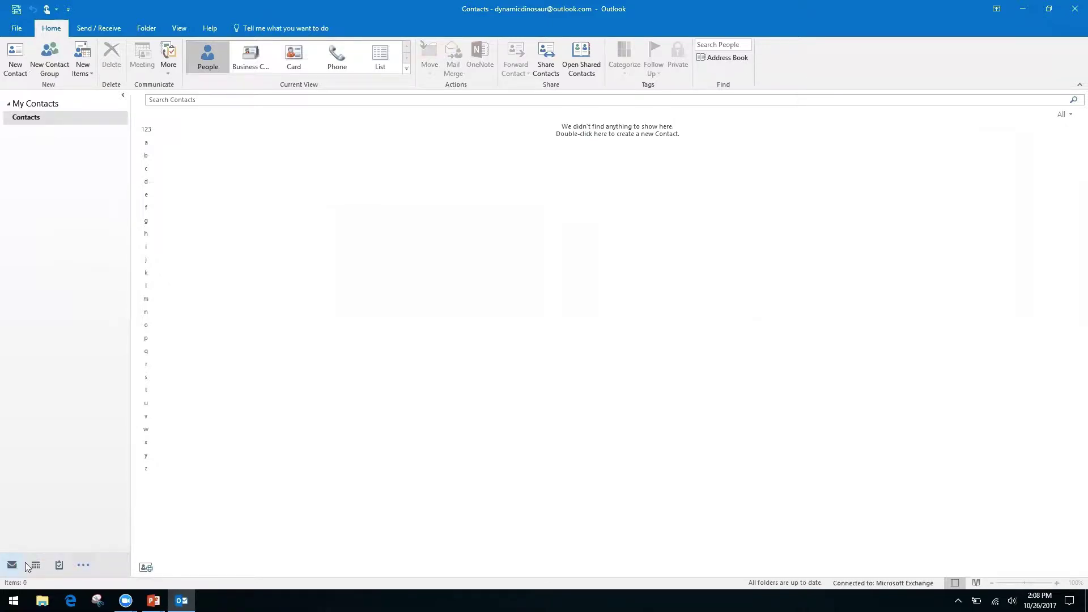
# Show the extra navigation destinations list and dismiss it without choosing anything.
pyautogui.moveTo(45, 567)
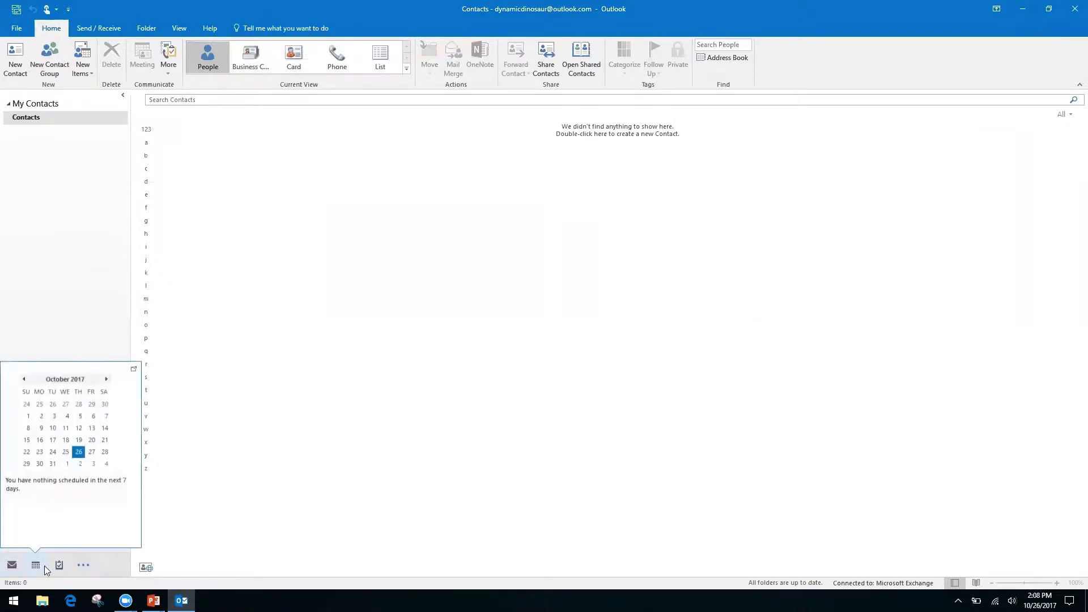
pyautogui.click(86, 567)
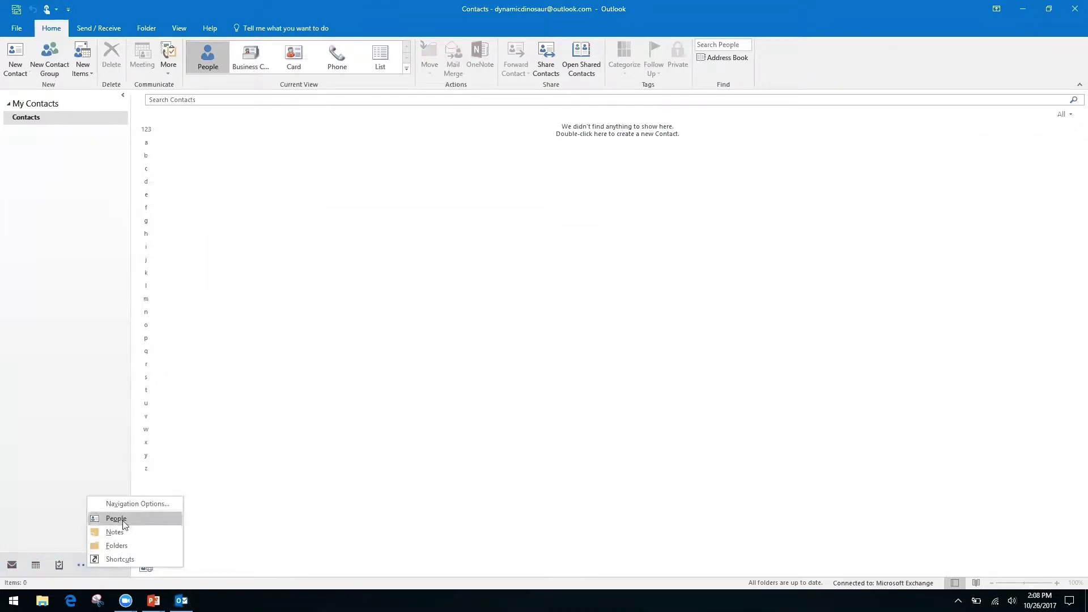
pyautogui.click(44, 476)
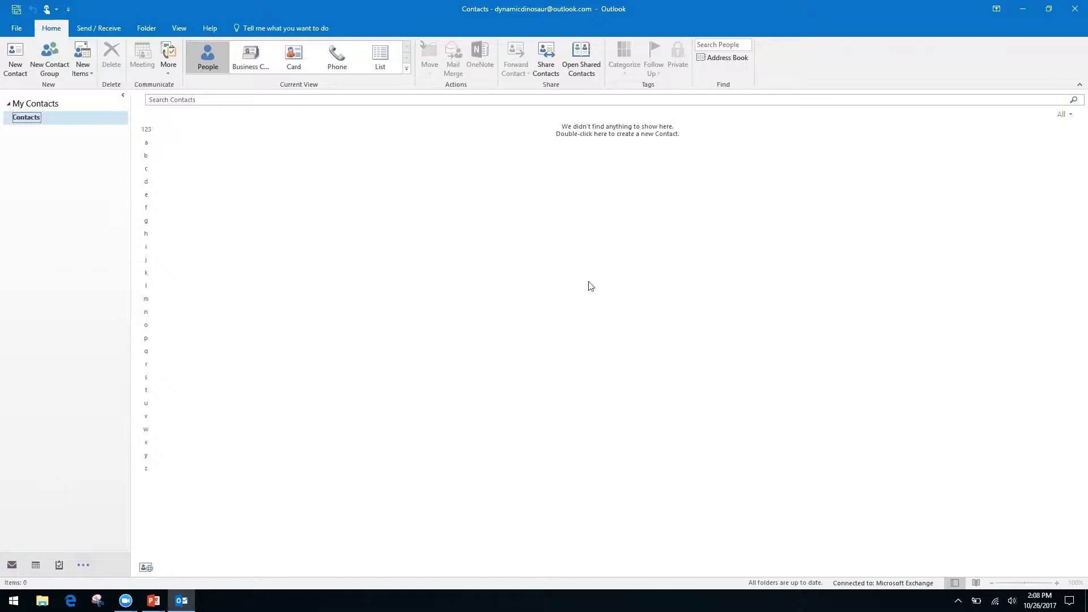
# View the empty Notes folder with Ctrl+5, then return to the Inbox with Ctrl+1.
pyautogui.moveTo(22, 563)
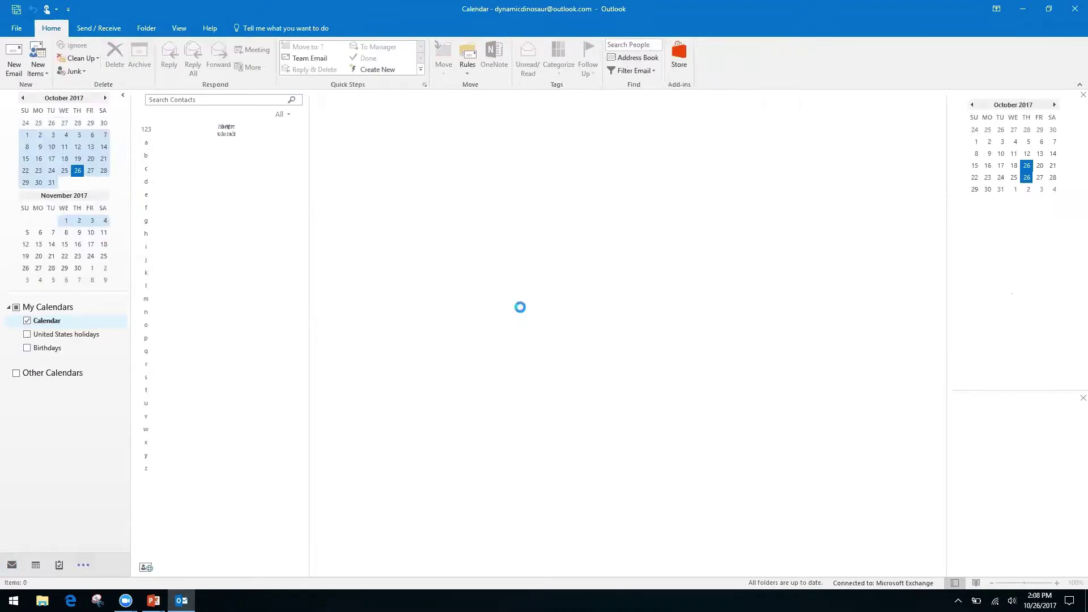
pyautogui.hotkey('ctrl', '5')
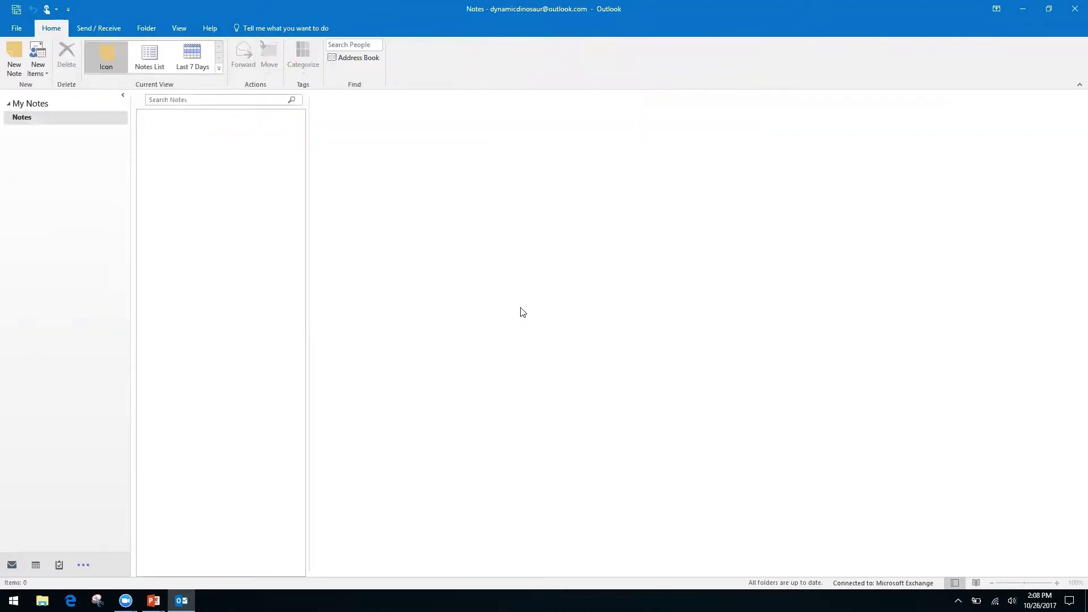
pyautogui.hotkey('ctrl', '1')
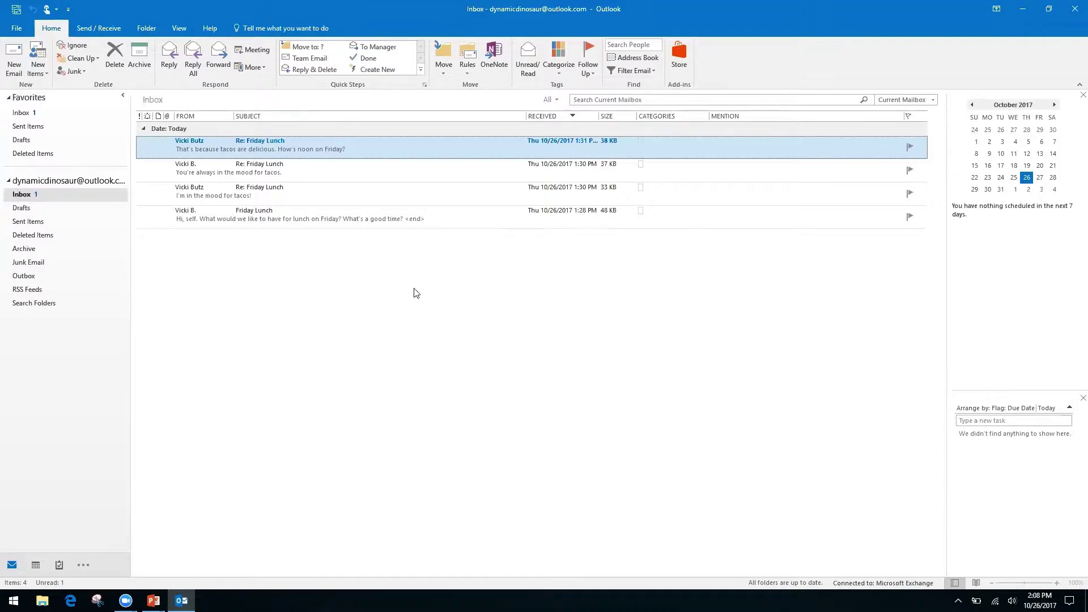
pyautogui.hotkey('alt', 'Tab')
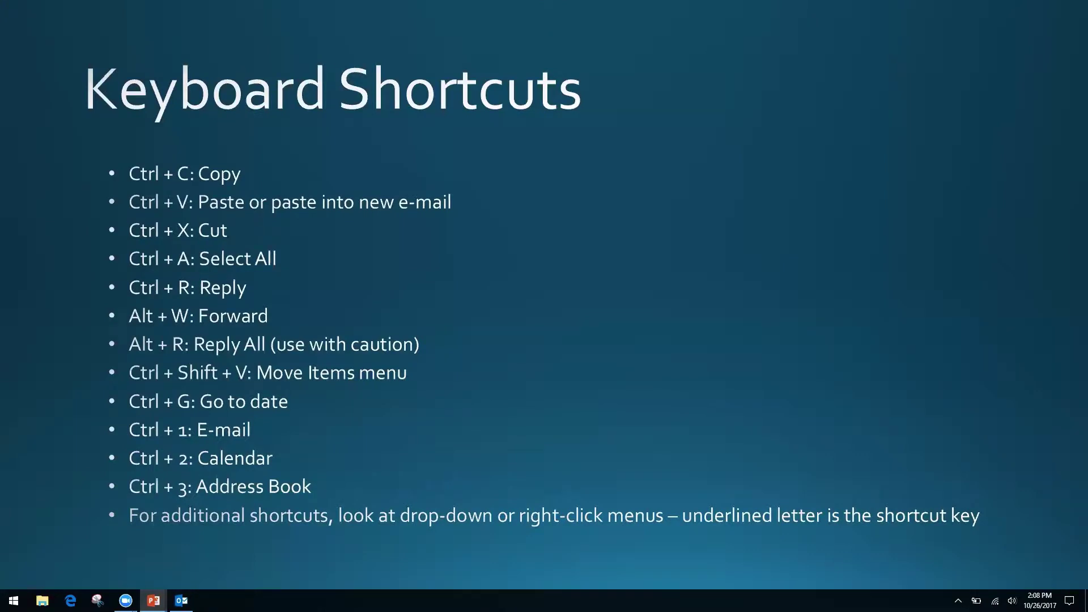
pyautogui.hotkey('alt', 'Tab')
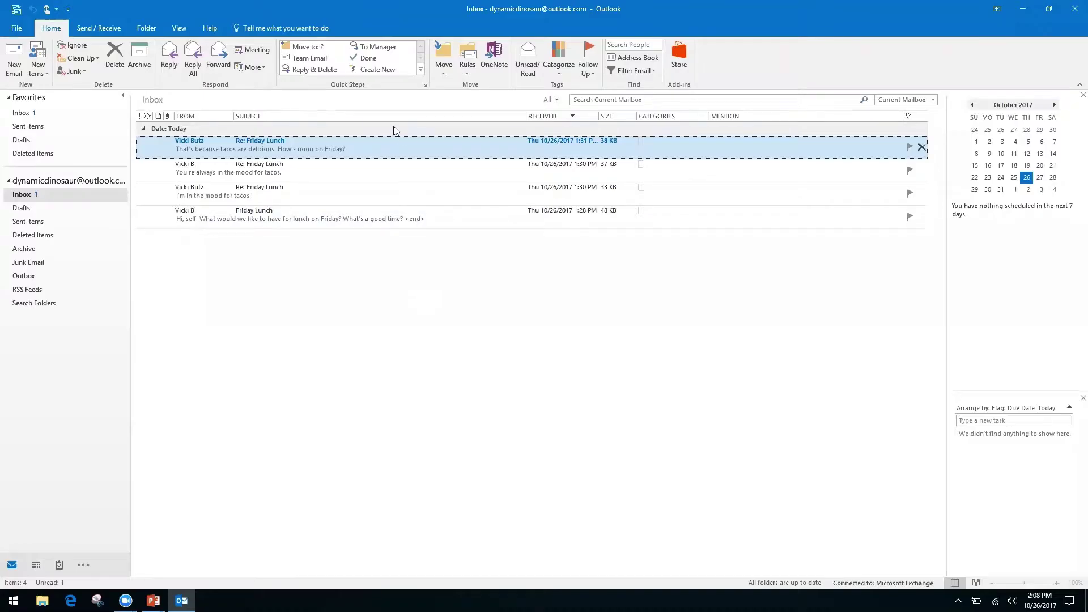
pyautogui.rightClick(393, 152)
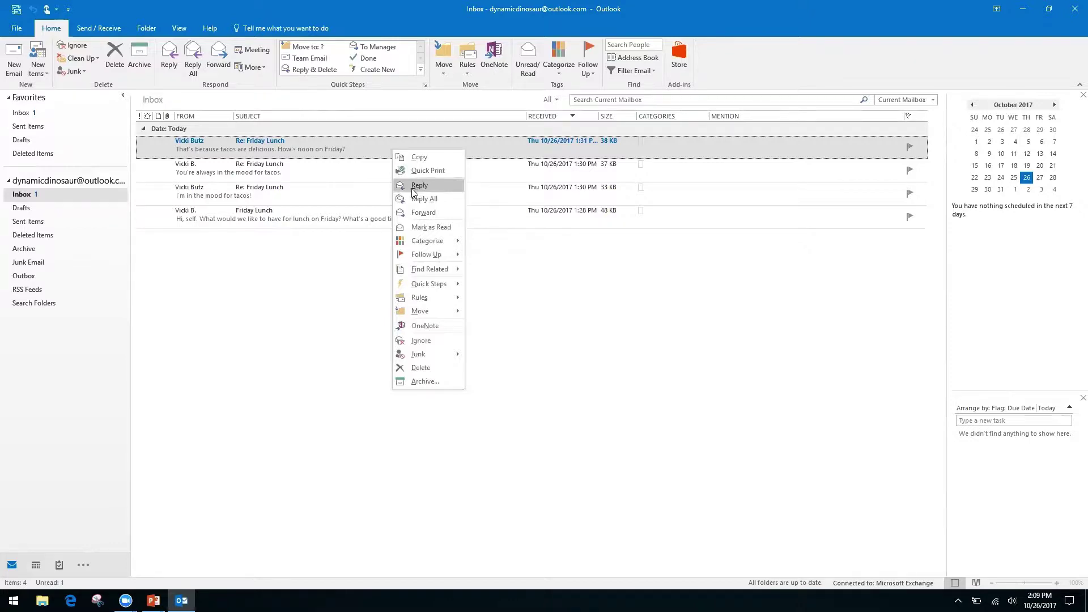
pyautogui.rightClick(522, 280)
pyautogui.click(416, 248)
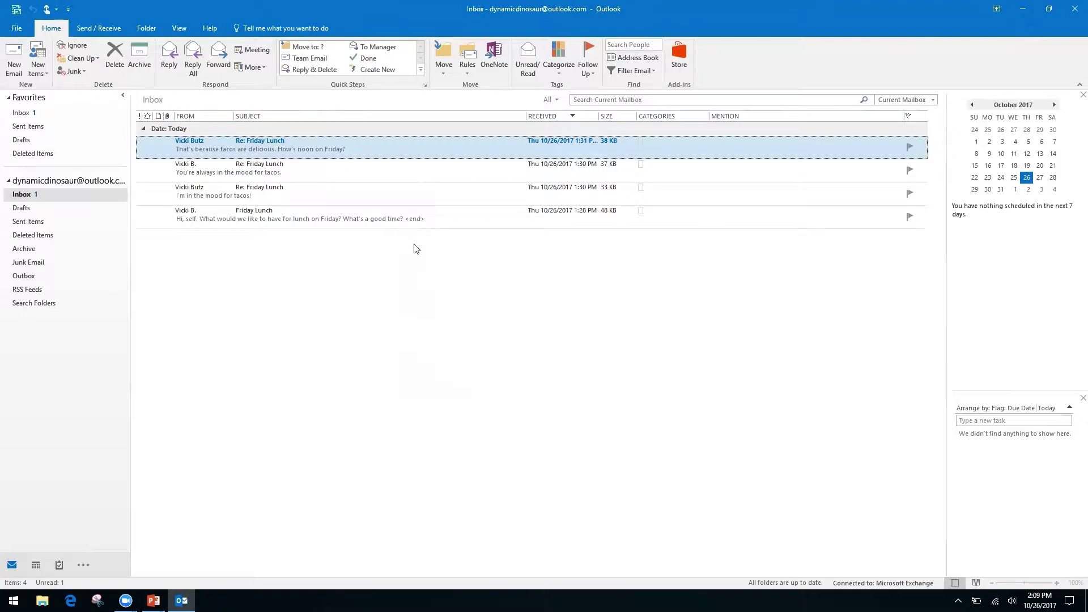
pyautogui.rightClick(389, 142)
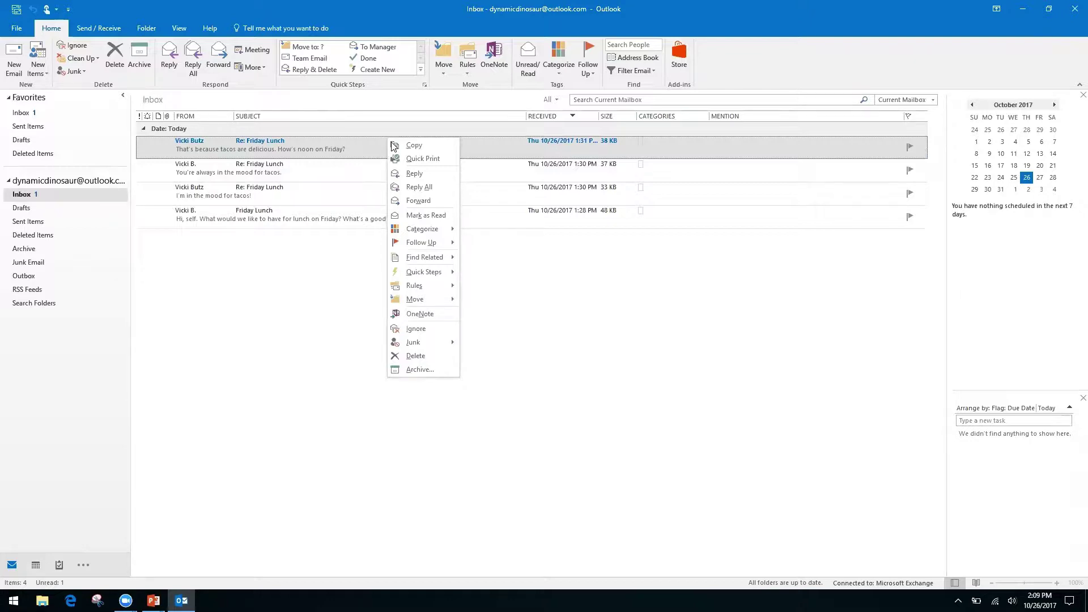
pyautogui.click(556, 300)
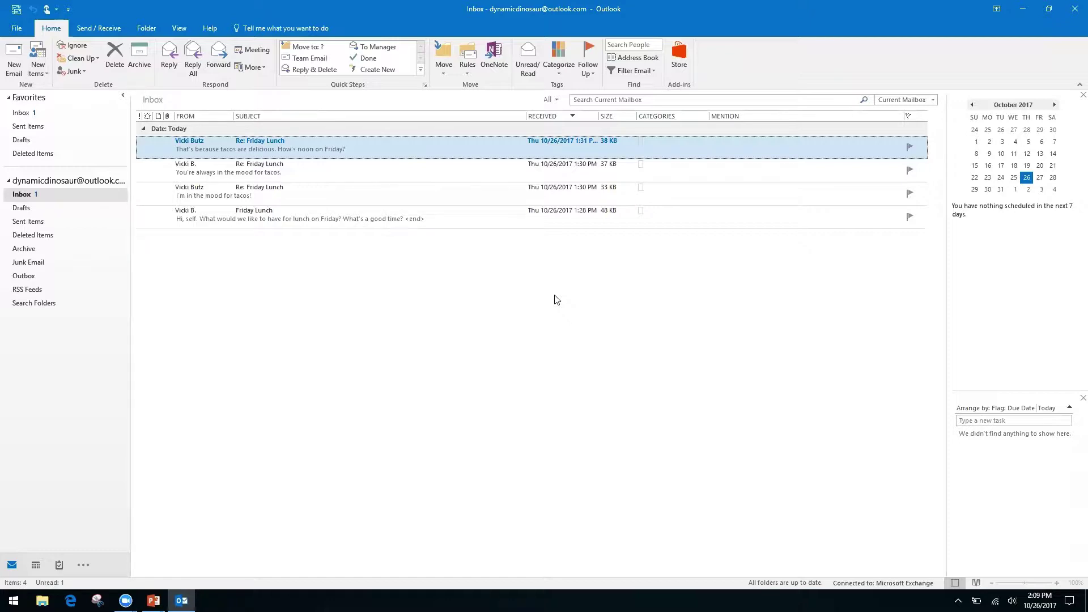
# Advance the slide show to the Productivity & Calendars slide, then return to the Outlook Inbox.
pyautogui.hotkey('alt', 'Tab')
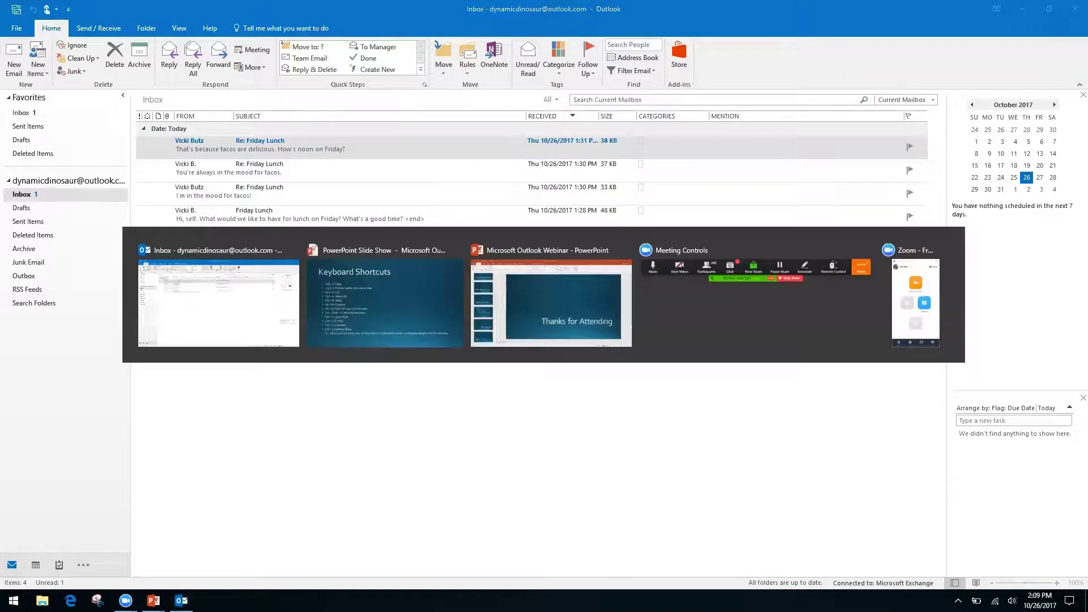
pyautogui.press('Right')
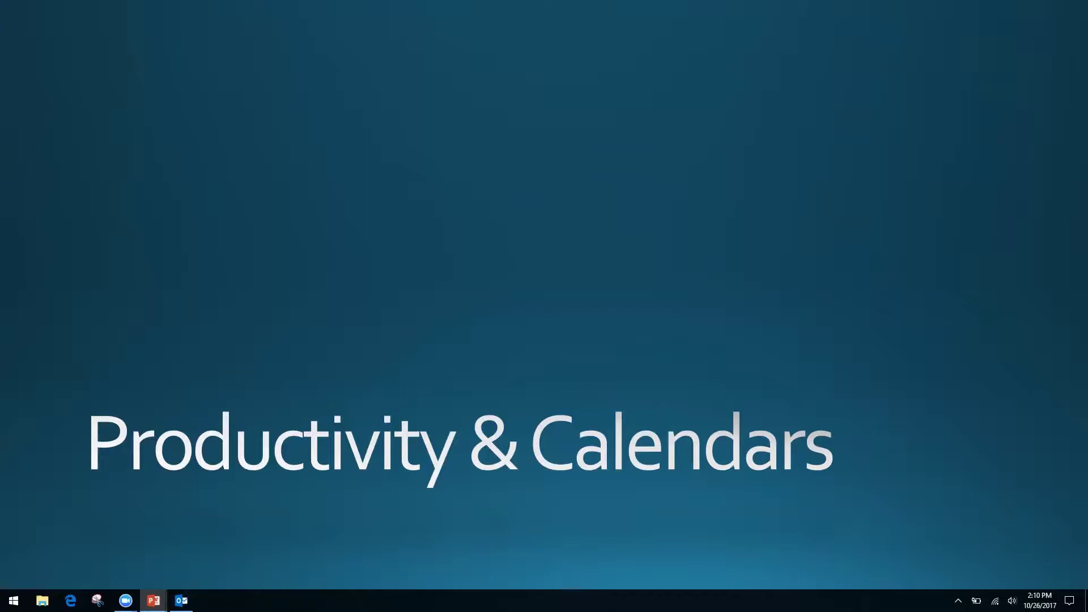
pyautogui.hotkey('alt', 'Tab')
pyautogui.hotkey('alt', 'Tab')
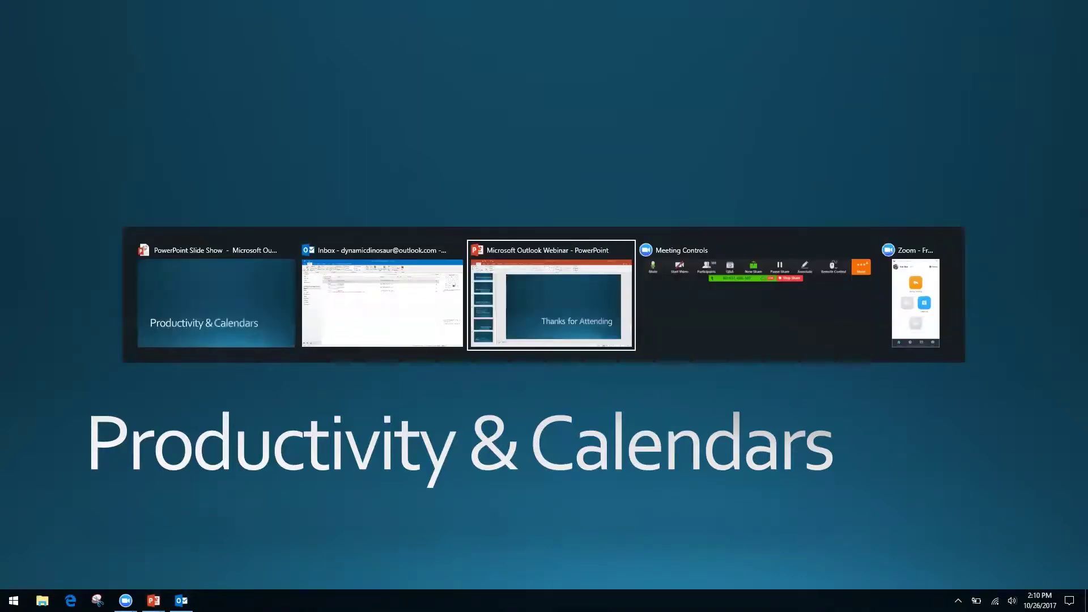
pyautogui.hotkey('alt', 'shift', 'Tab')
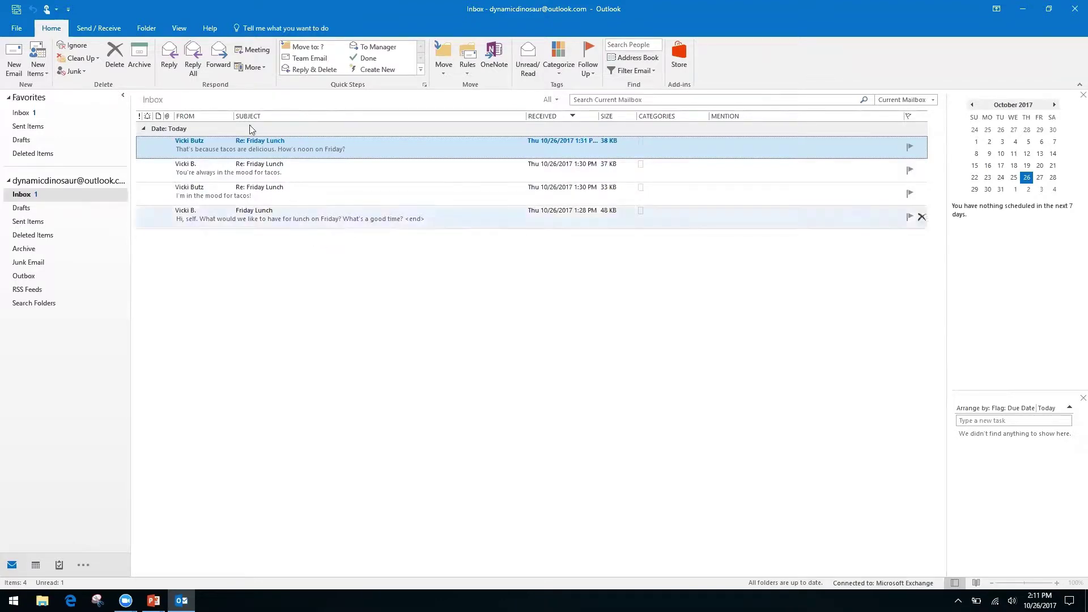
# Tick Show as Conversations on the View tab, bringing up the mailbox scope prompt.
pyautogui.click(180, 29)
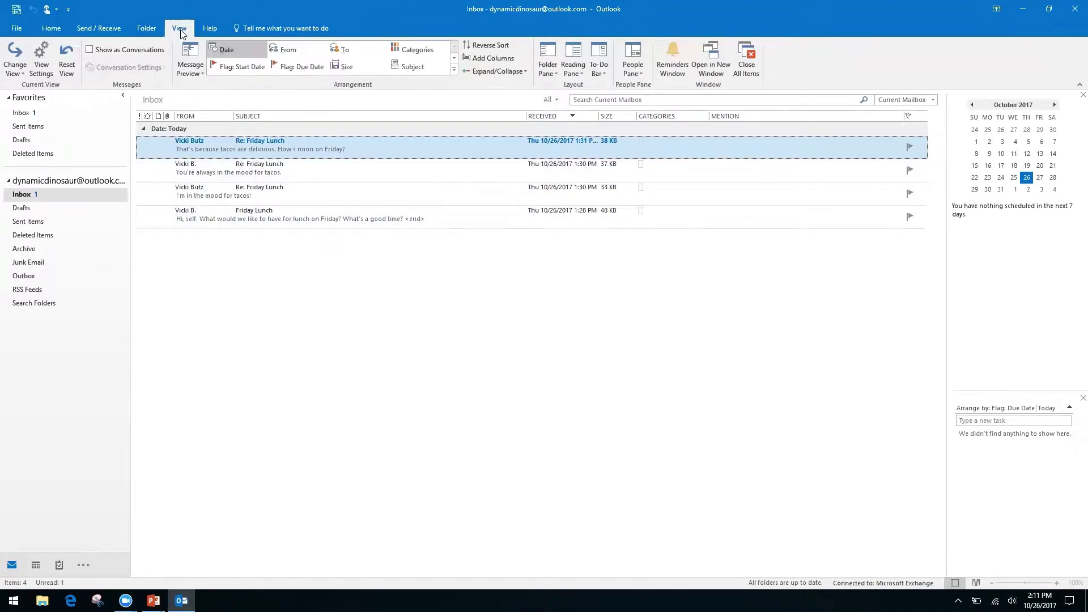
pyautogui.click(90, 49)
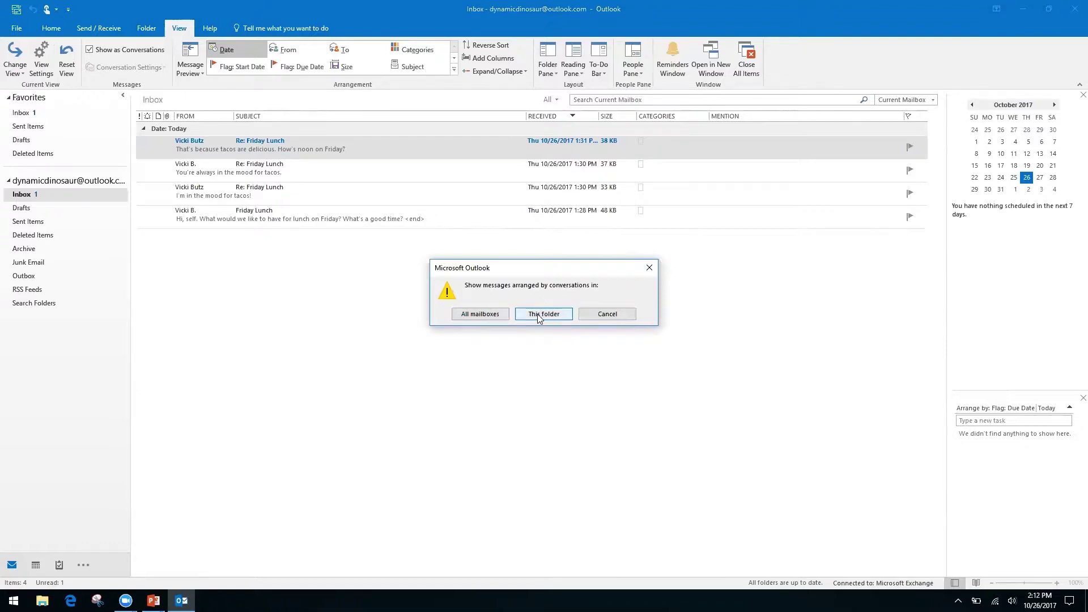
# Apply conversation view to all mailboxes and close the Re: Friday Lunch message window.
pyautogui.click(489, 315)
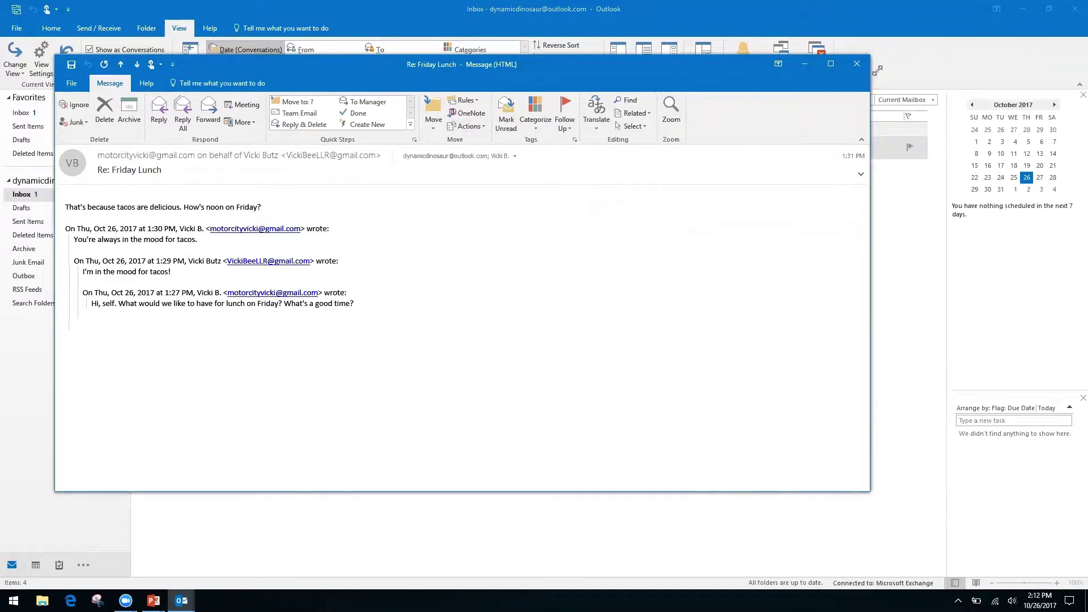
pyautogui.click(856, 64)
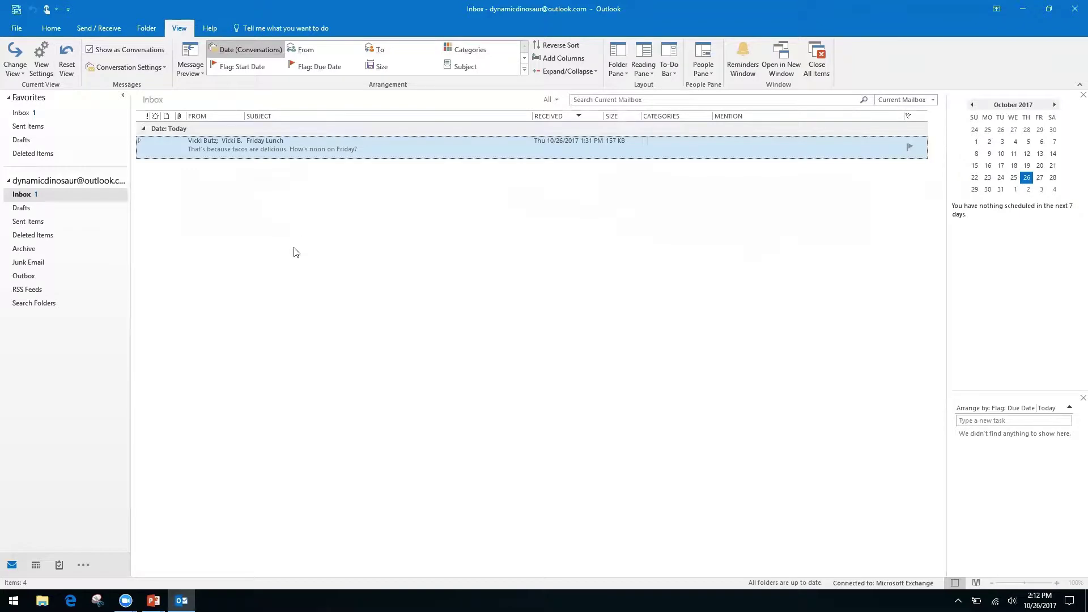
# Expand, collapse, then re-expand the Friday Lunch thread to show its four messages.
pyautogui.click(141, 143)
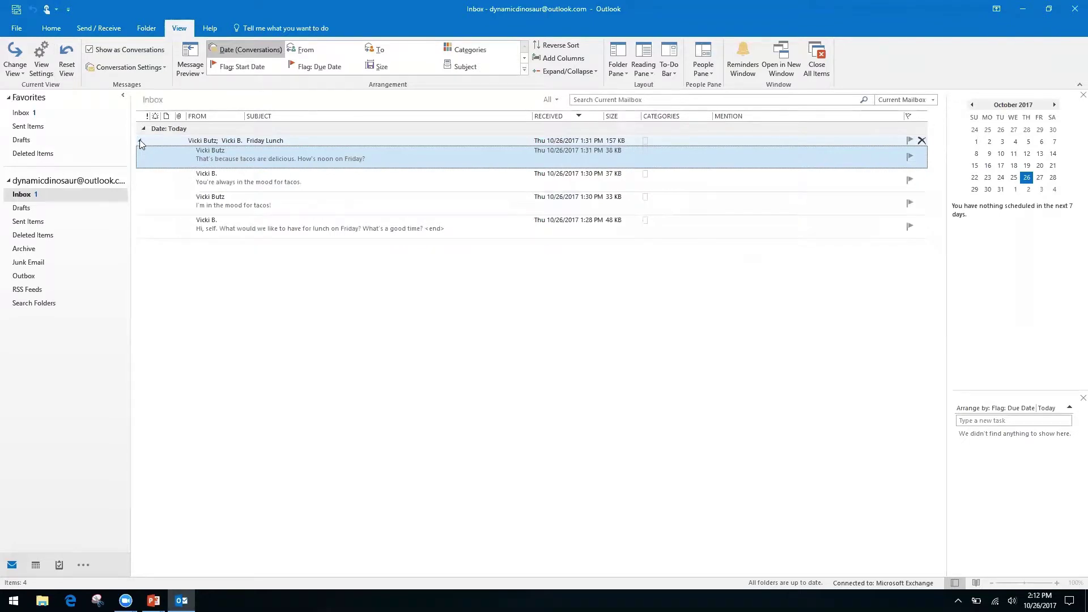
pyautogui.click(139, 143)
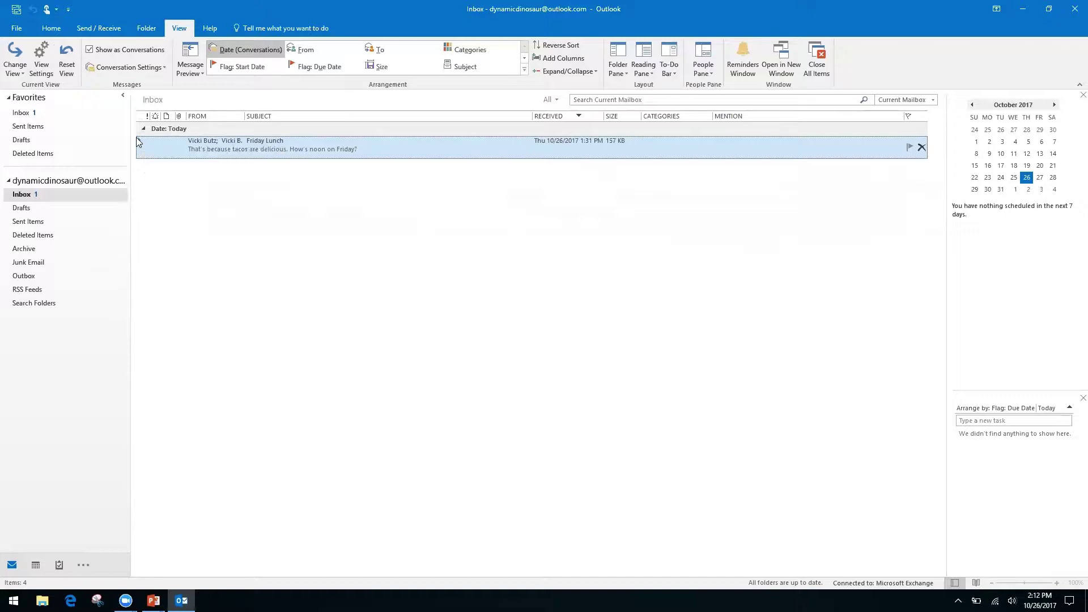
pyautogui.click(140, 146)
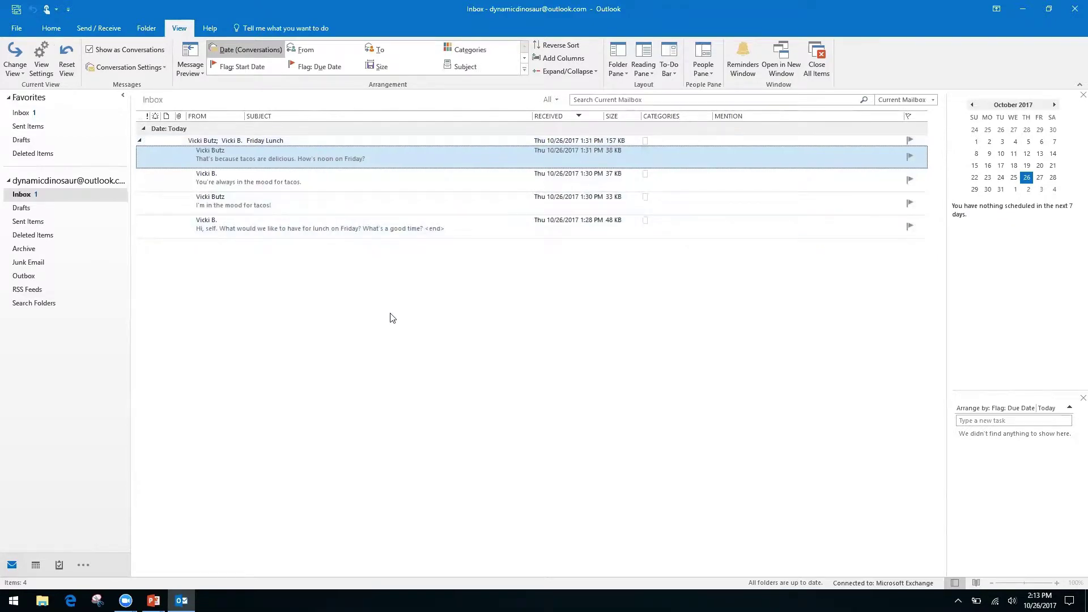
# Open the last Friday Lunch message and show its suggested 12:00–12:30 PM meeting on October 27, 2017.
pyautogui.doubleClick(360, 223)
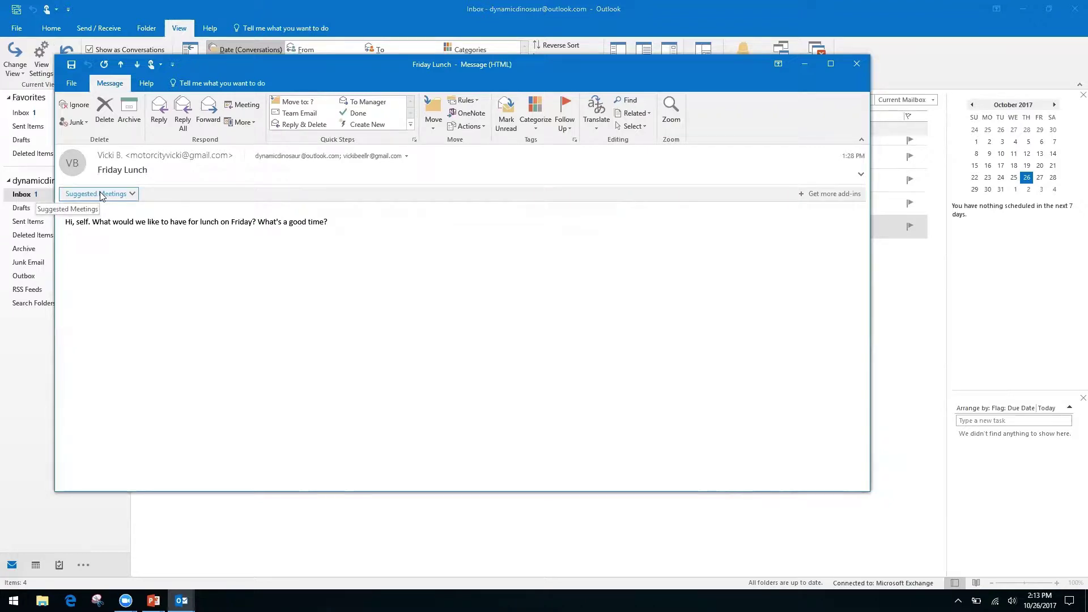
pyautogui.click(132, 194)
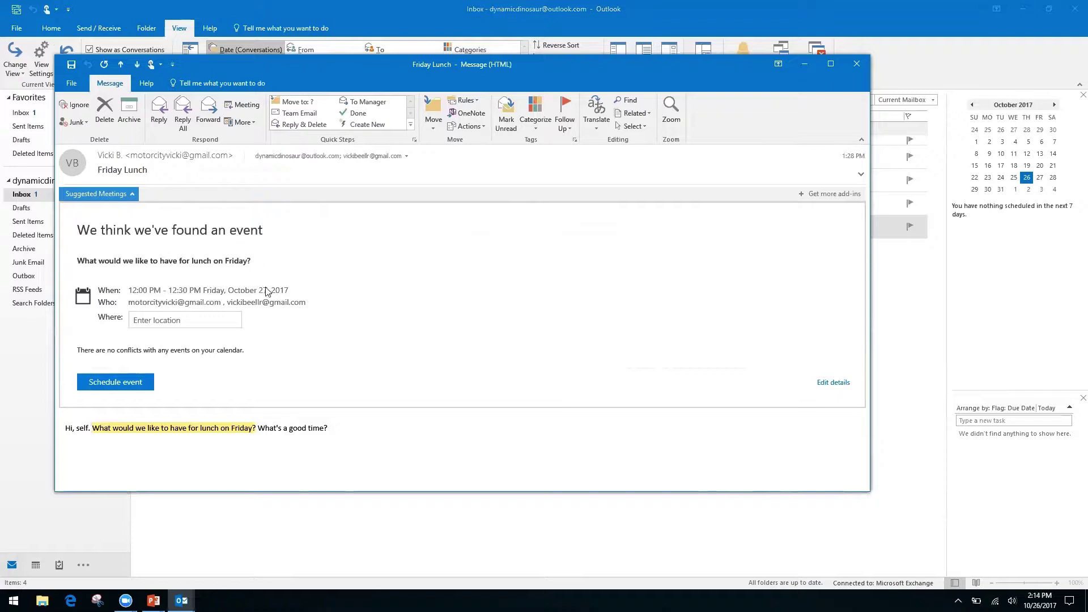
# Schedule the suggested lunch with location 'Ihop', then close the Friday Lunch message.
pyautogui.click(183, 320)
pyautogui.write('Ihop')
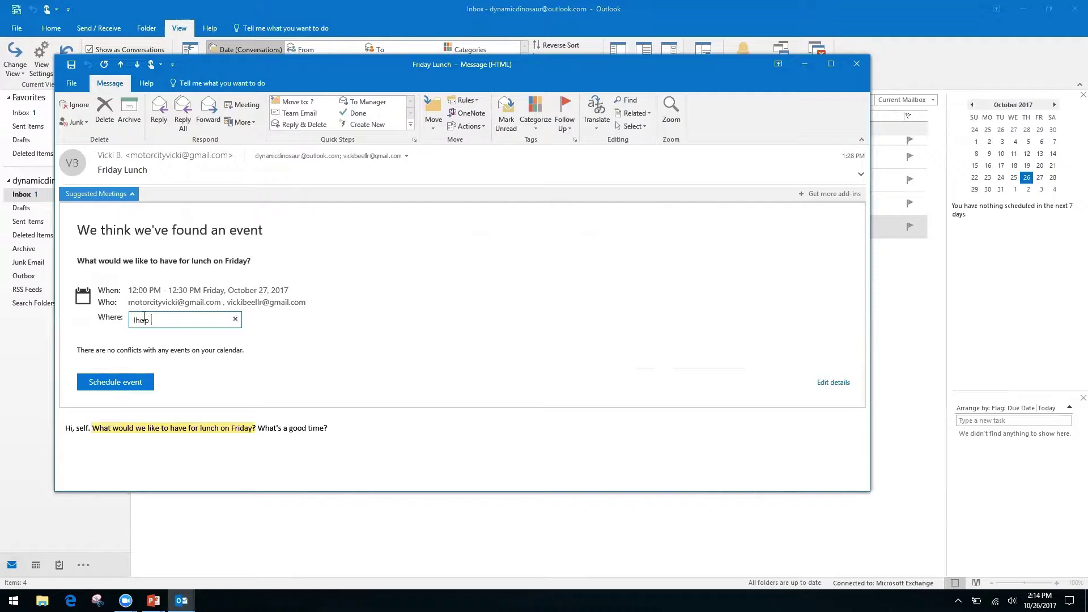
pyautogui.press('Return')
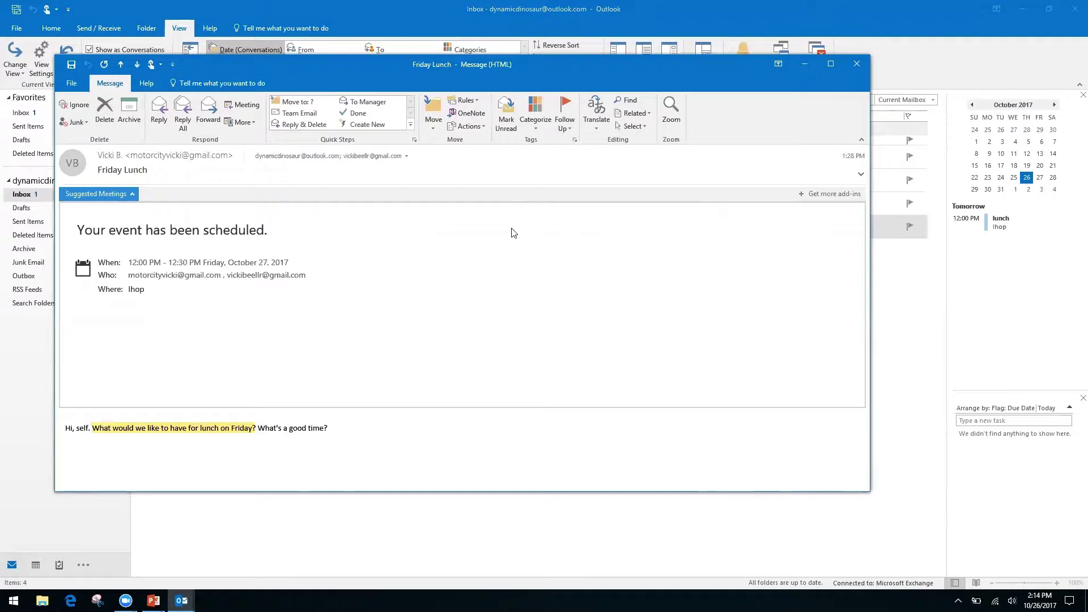
pyautogui.click(857, 64)
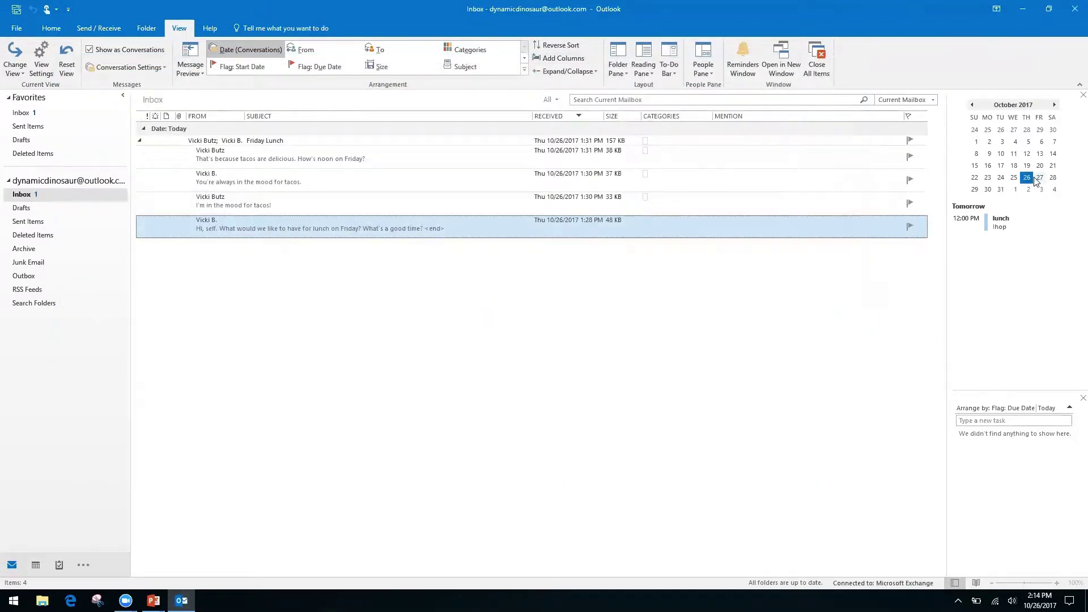
# Open the Calendar in Month view at Friday, October 27 from the To-Do bar date navigator.
pyautogui.doubleClick(1040, 179)
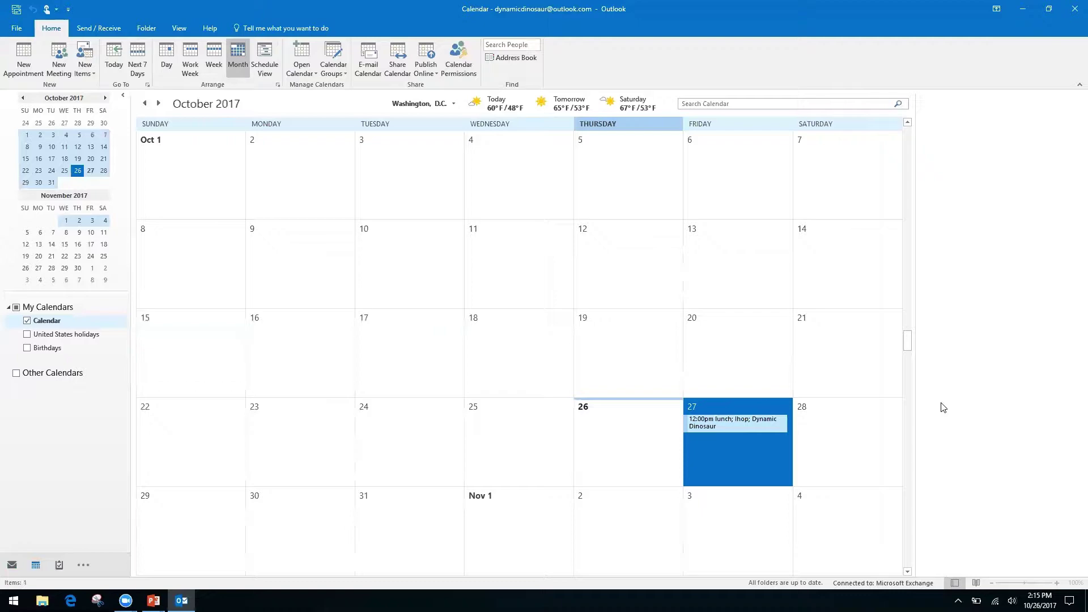
# Switch from the Outlook calendar to the full-screen Productivity & Calendars PowerPoint slide.
pyautogui.hotkey('alt', 'Tab')
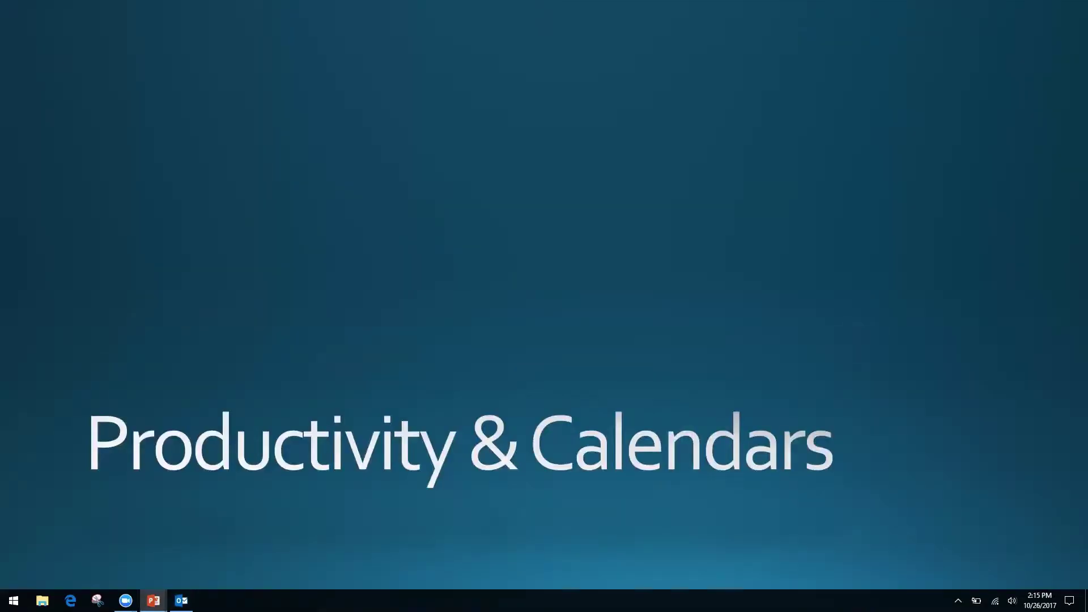
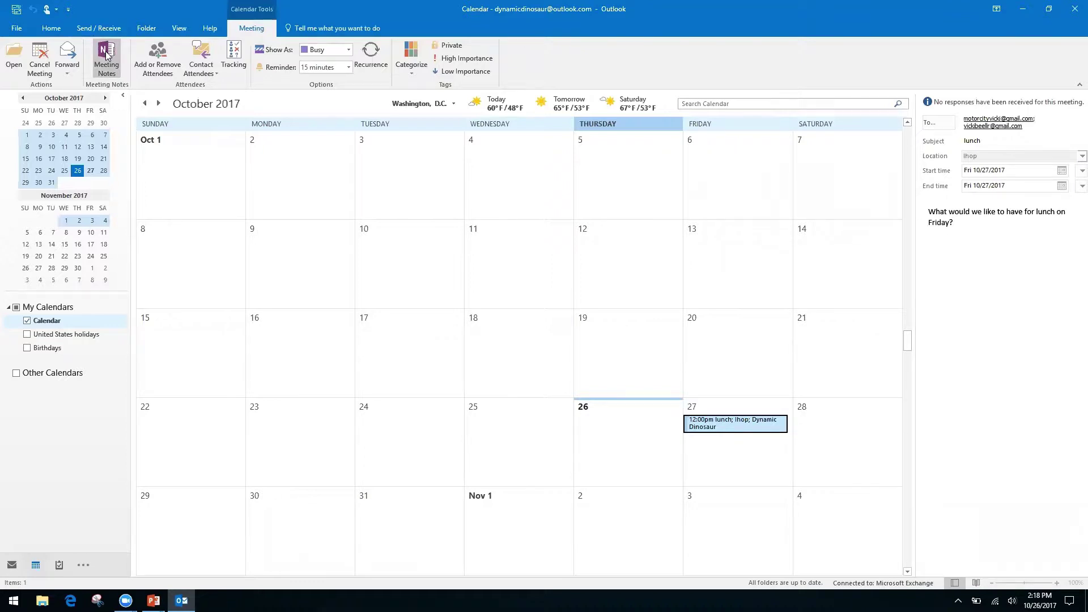
# Open Meeting Notes for the Friday lunch meeting and pick private notes.
pyautogui.click(106, 54)
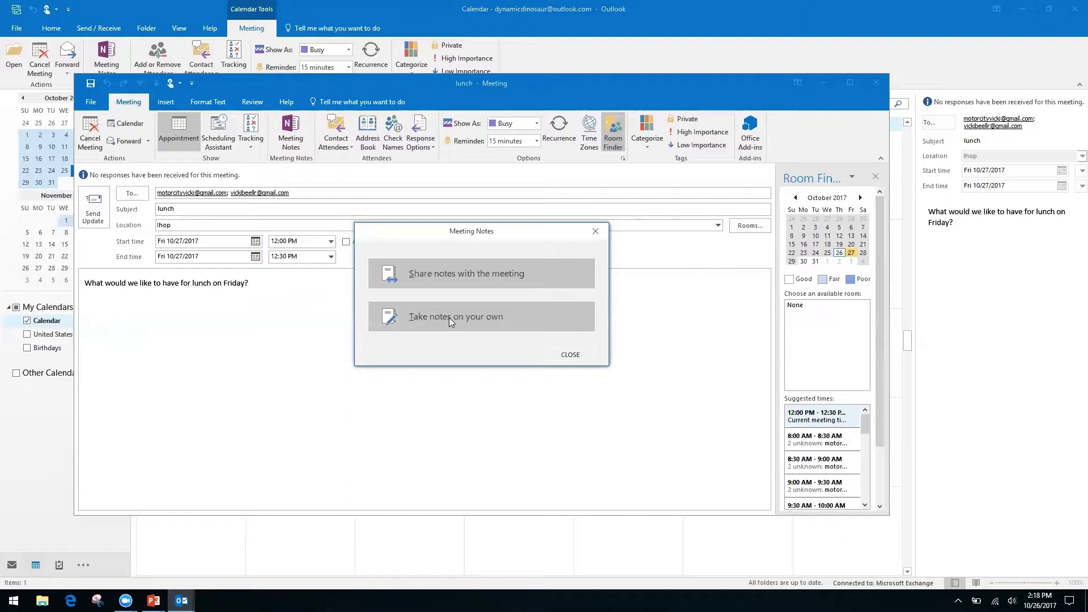
pyautogui.click(449, 318)
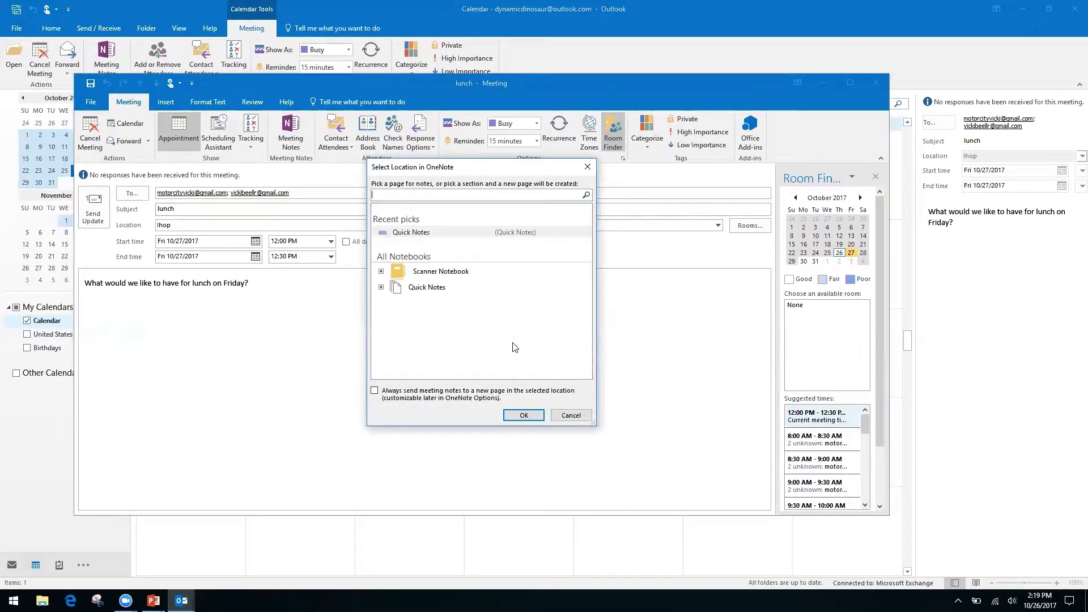
# Save the private lunch notes to the Quick Notes notebook's Quick Notes section.
pyautogui.click(428, 288)
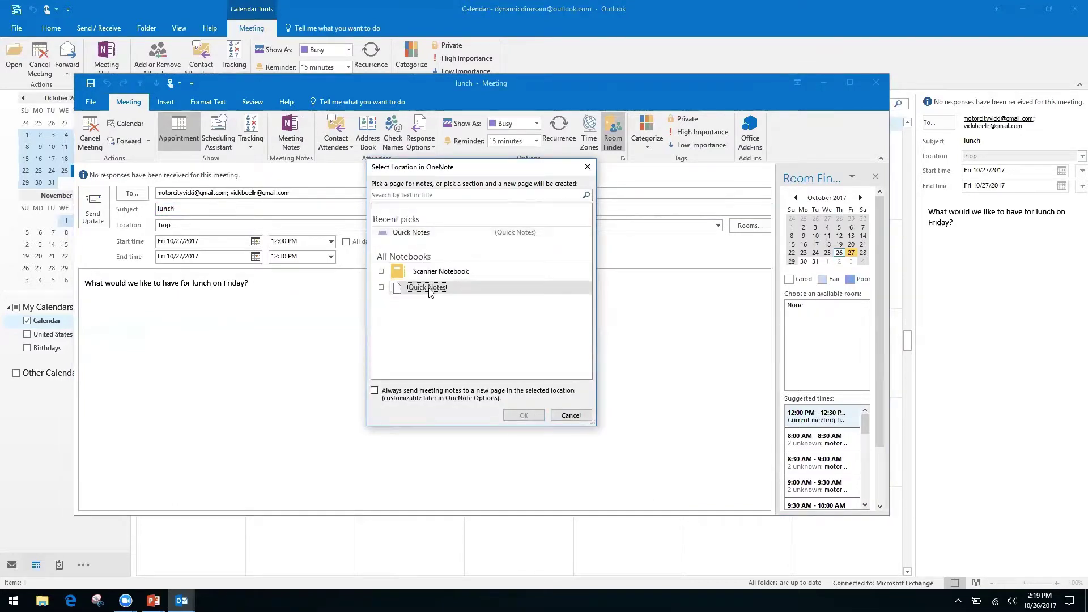
pyautogui.click(381, 287)
pyautogui.click(436, 300)
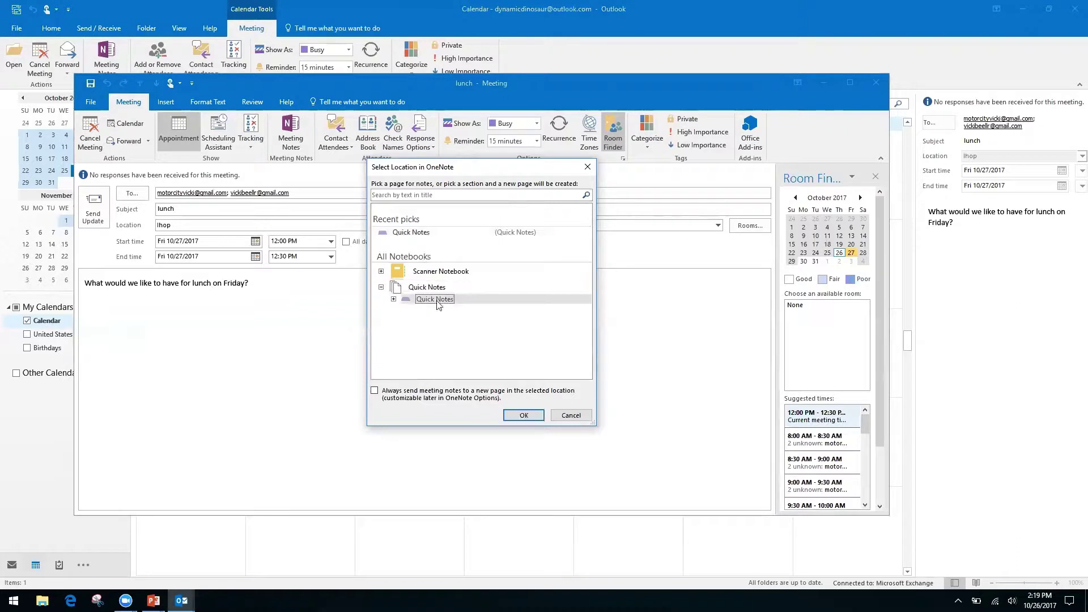
pyautogui.click(521, 419)
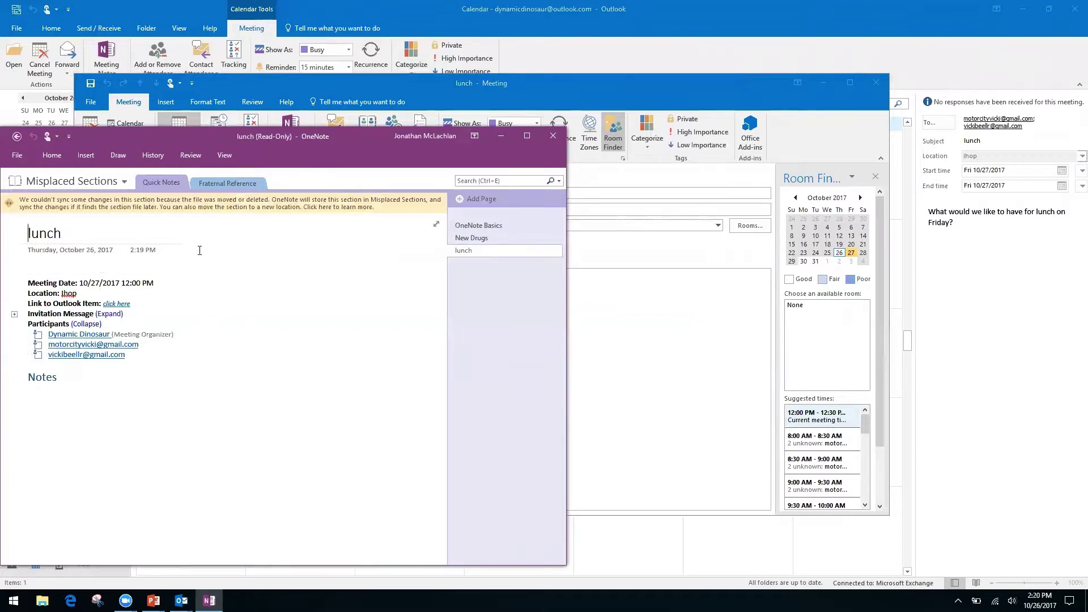
# Try to edit below the Notes heading on the lunch notes page.
pyautogui.click(53, 265)
pyautogui.click(73, 377)
pyautogui.rightClick(74, 377)
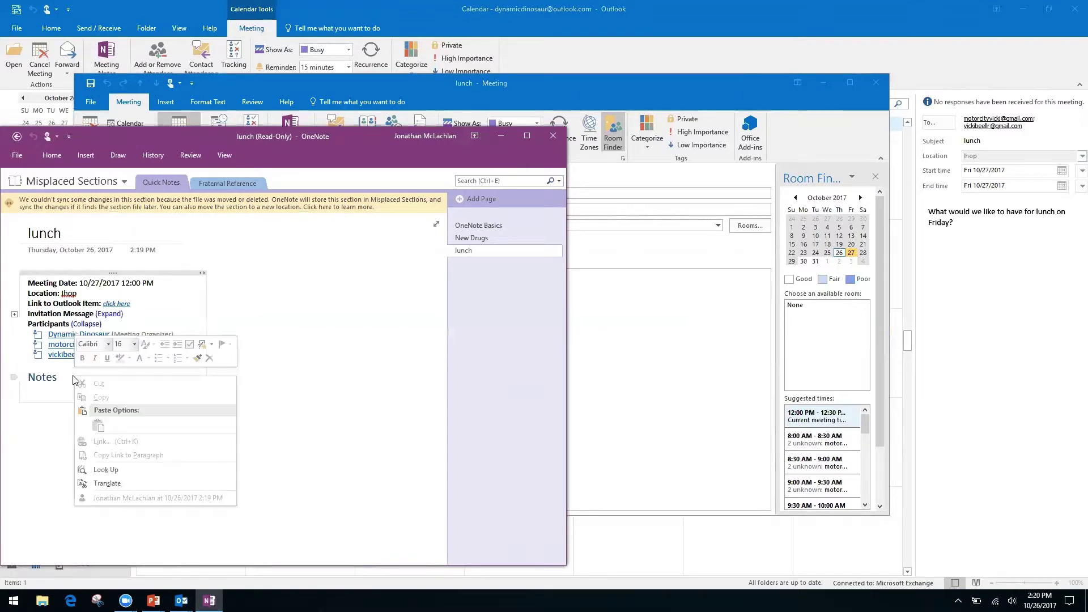
pyautogui.click(309, 400)
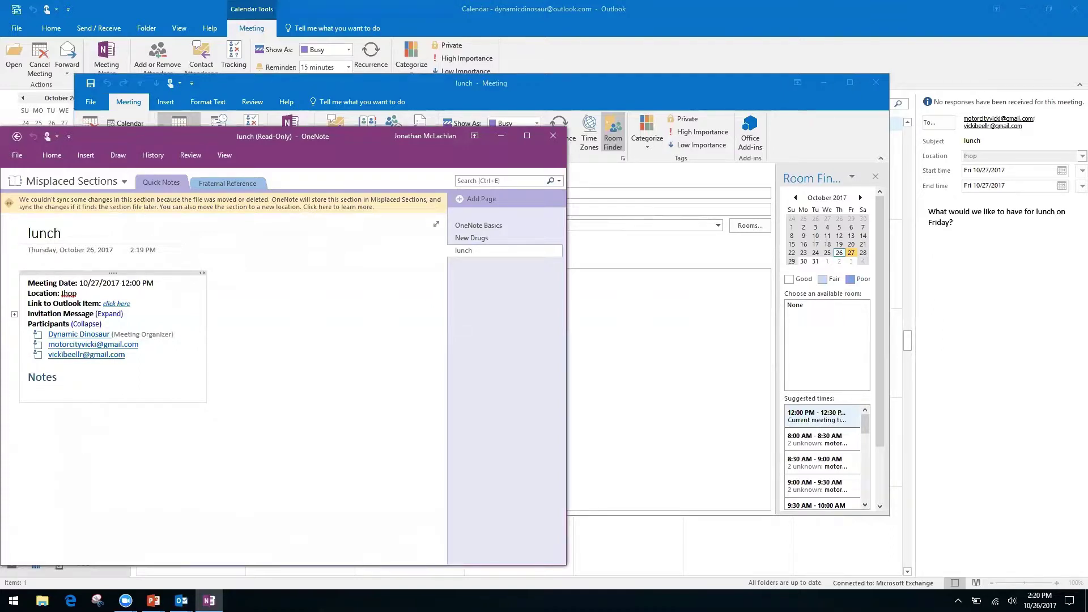
# Leave the read-only lunch page and close OneNote.
pyautogui.click(114, 457)
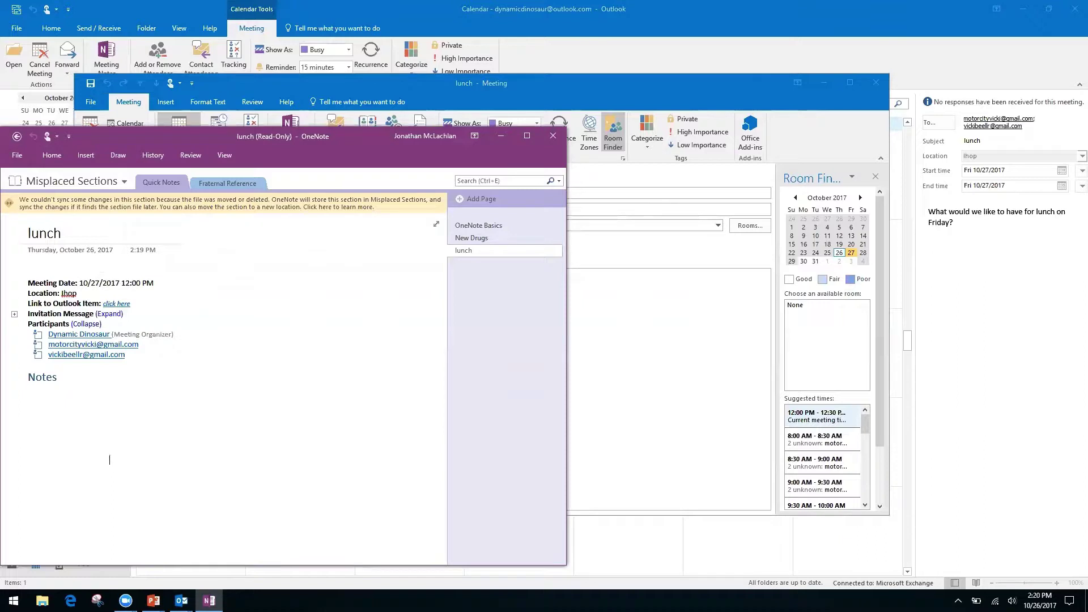
pyautogui.click(37, 400)
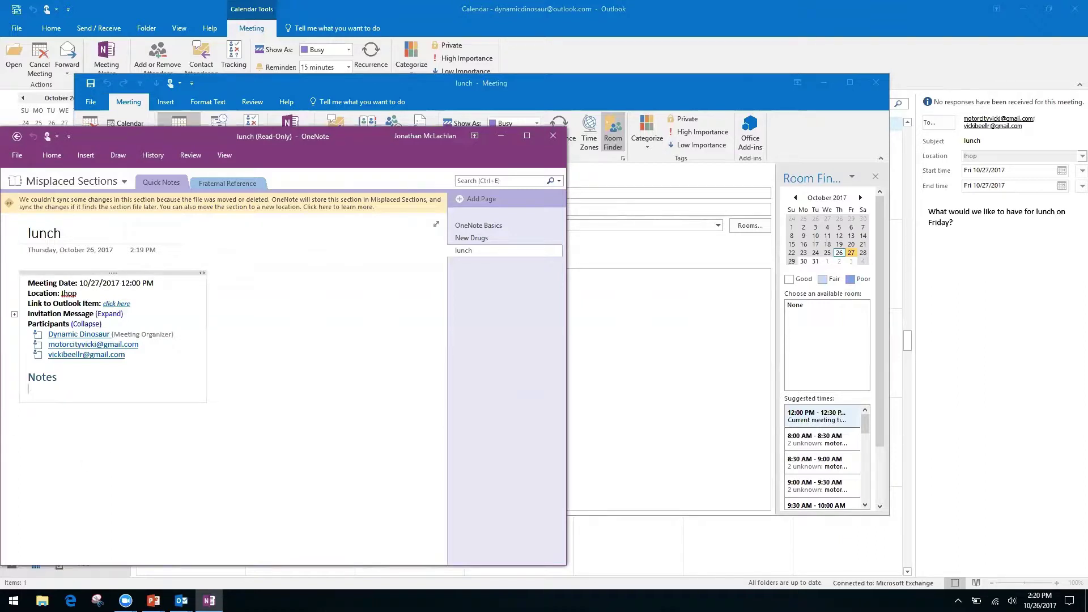
pyautogui.click(24, 415)
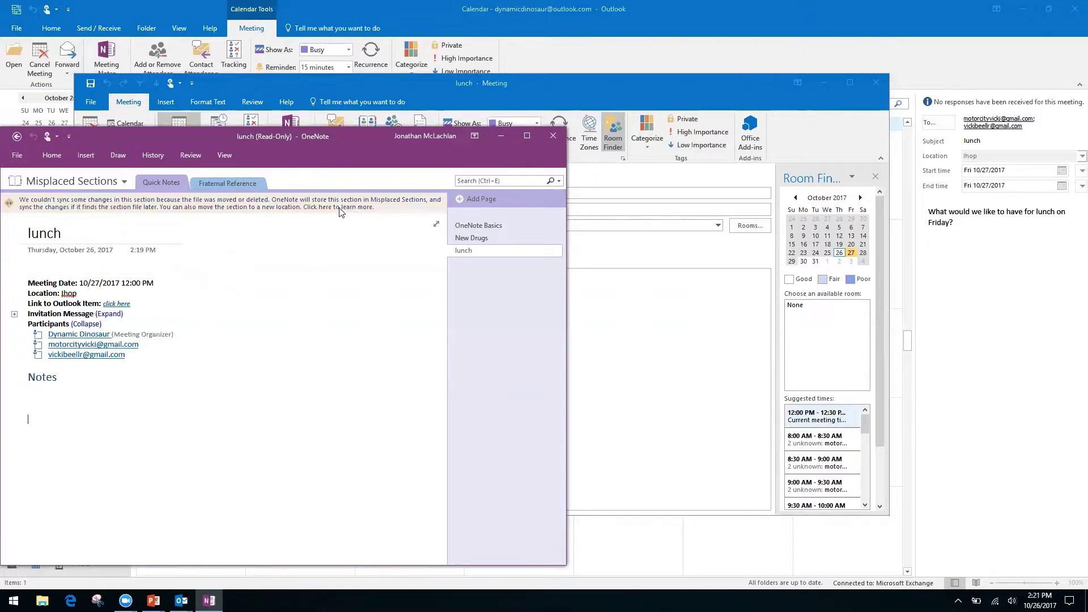
pyautogui.click(17, 138)
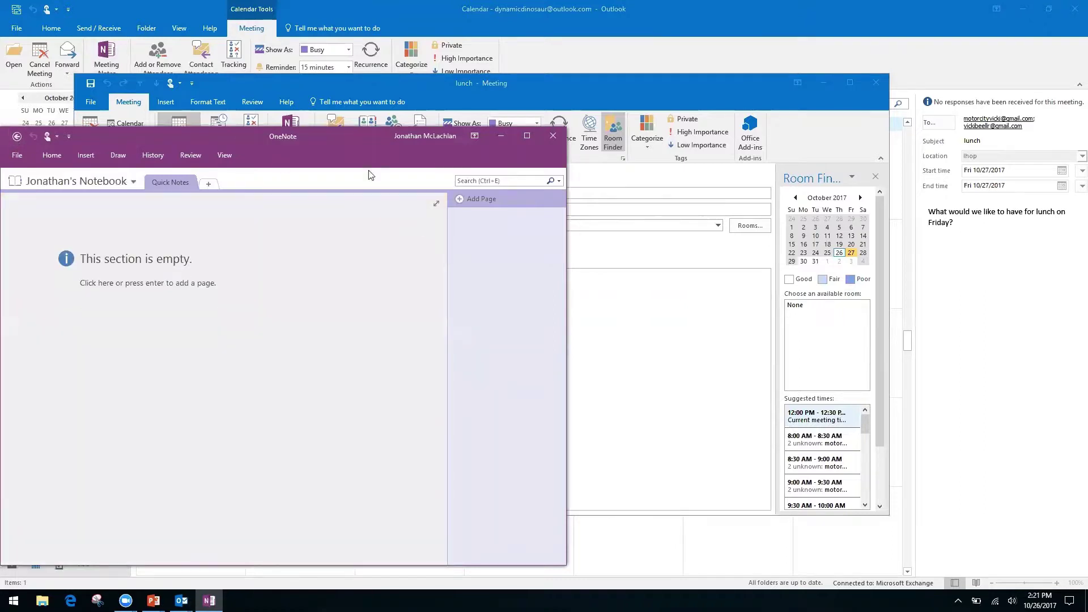
pyautogui.click(554, 135)
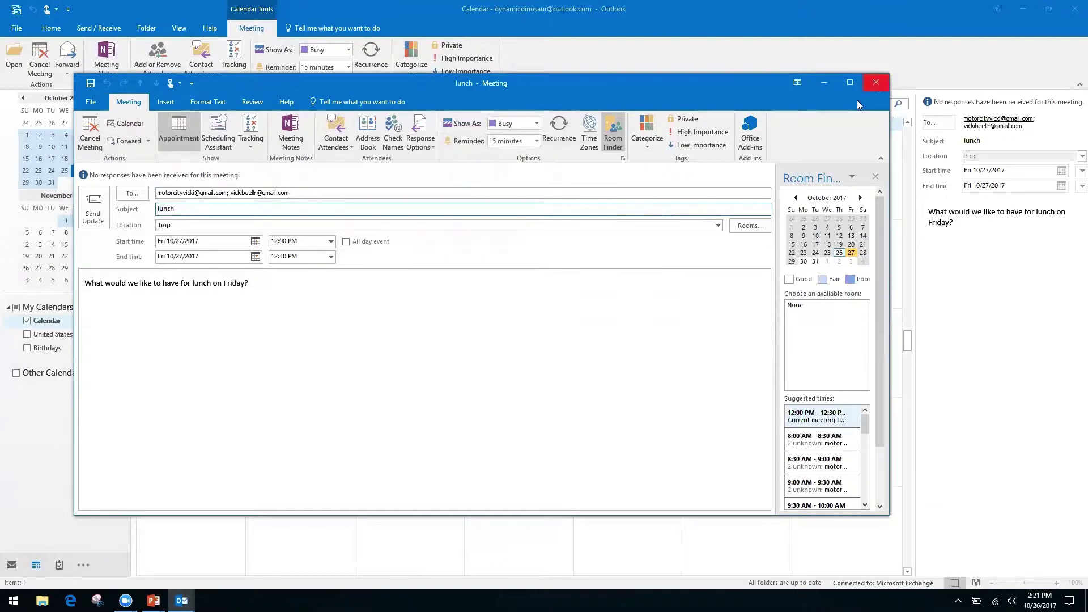
# Reopen the lunch meeting on the 27th and choose to take notes on your own.
pyautogui.click(876, 83)
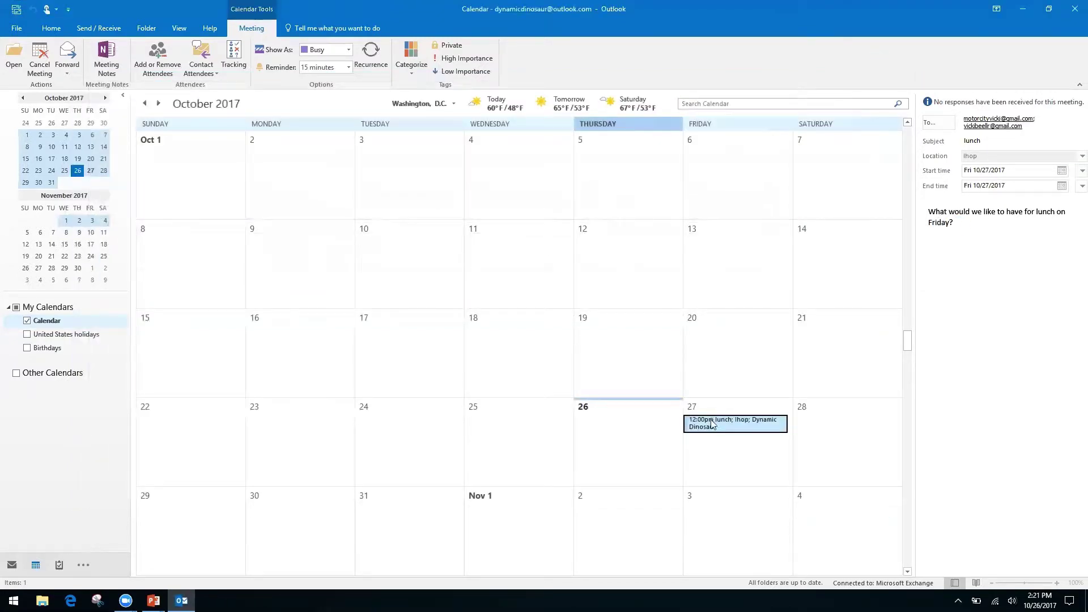
pyautogui.doubleClick(710, 420)
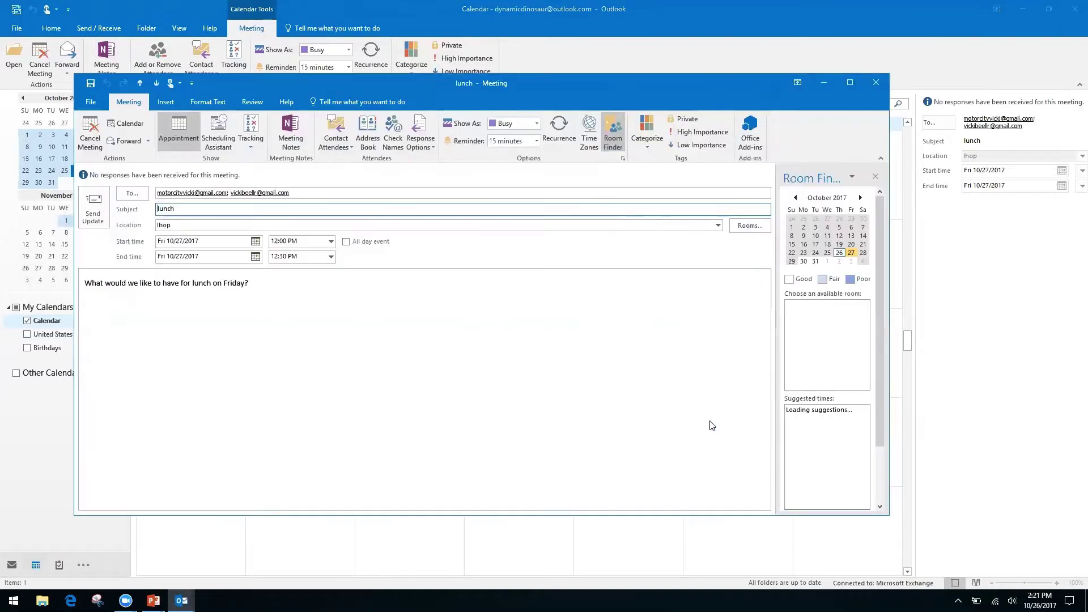
pyautogui.click(297, 135)
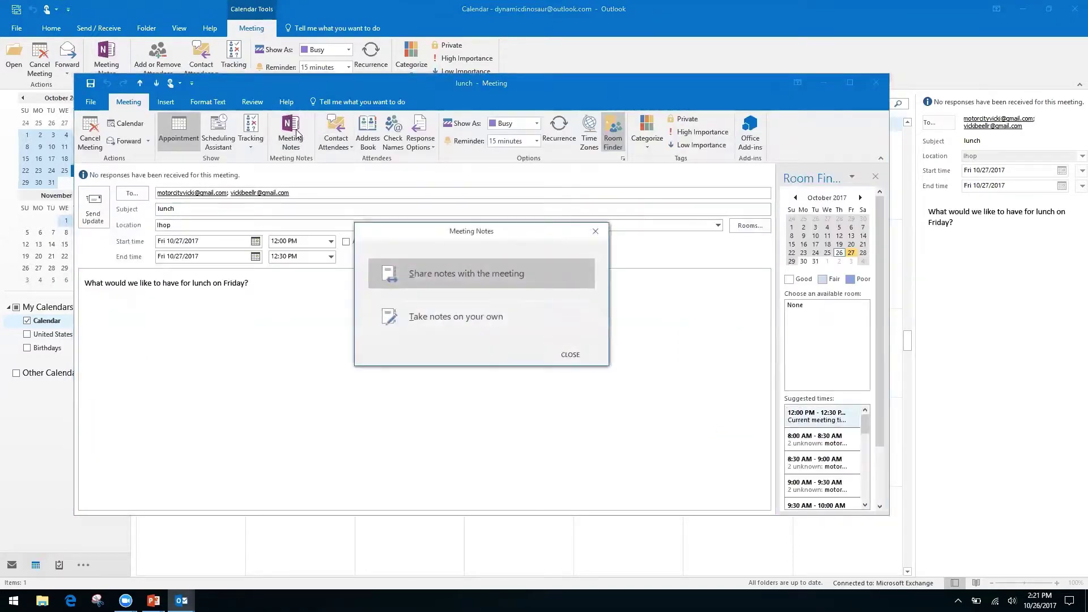
pyautogui.click(494, 328)
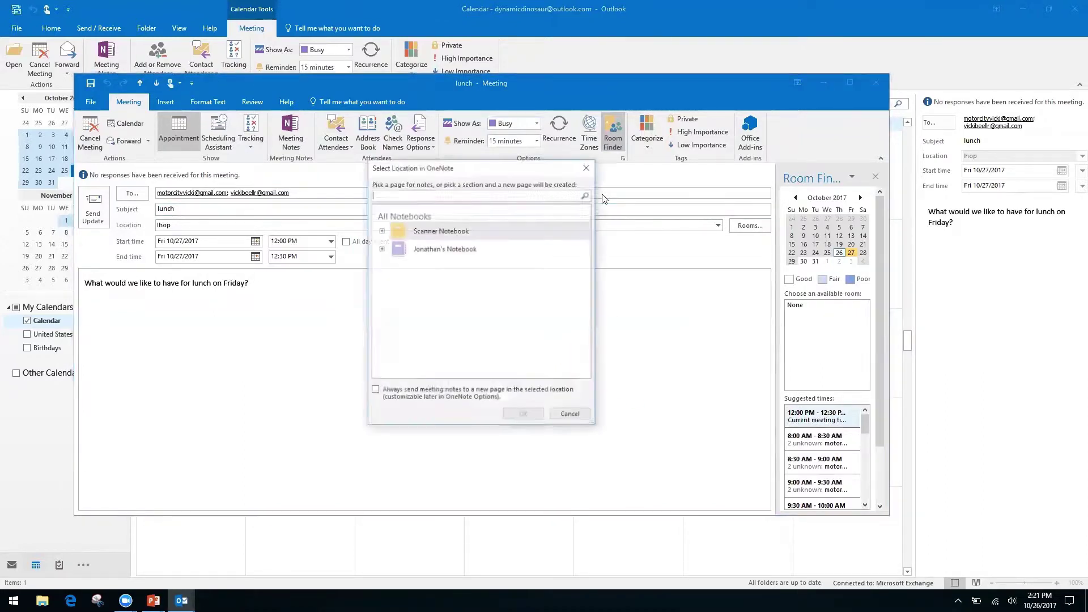
# Put the notes in the personal notebook's Quick Notes section, then close OneNote and the meeting.
pyautogui.click(381, 230)
pyautogui.click(380, 230)
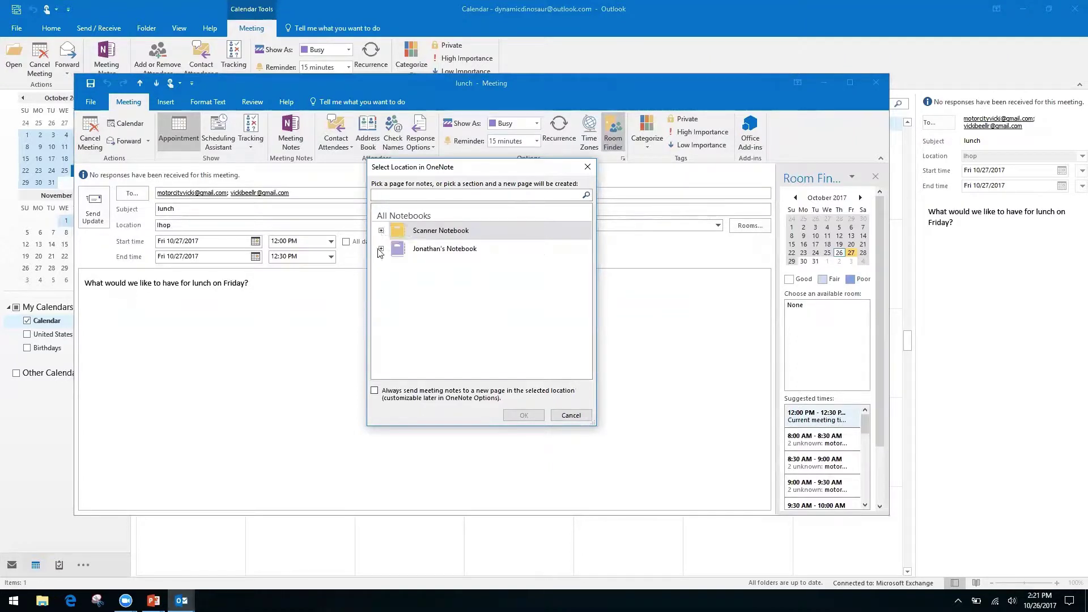
pyautogui.click(381, 248)
pyautogui.click(432, 264)
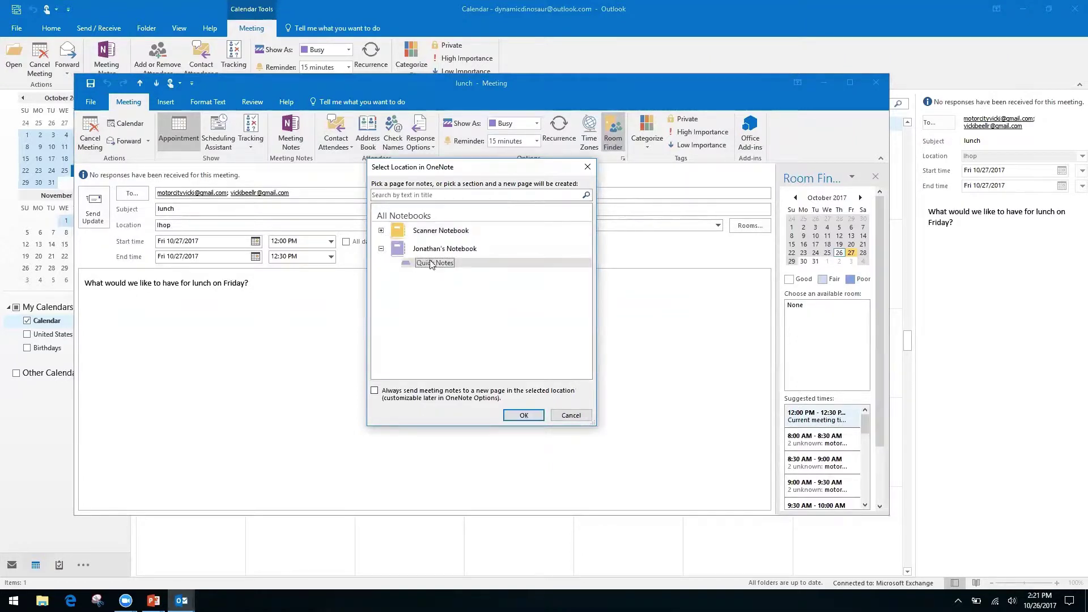
pyautogui.click(528, 415)
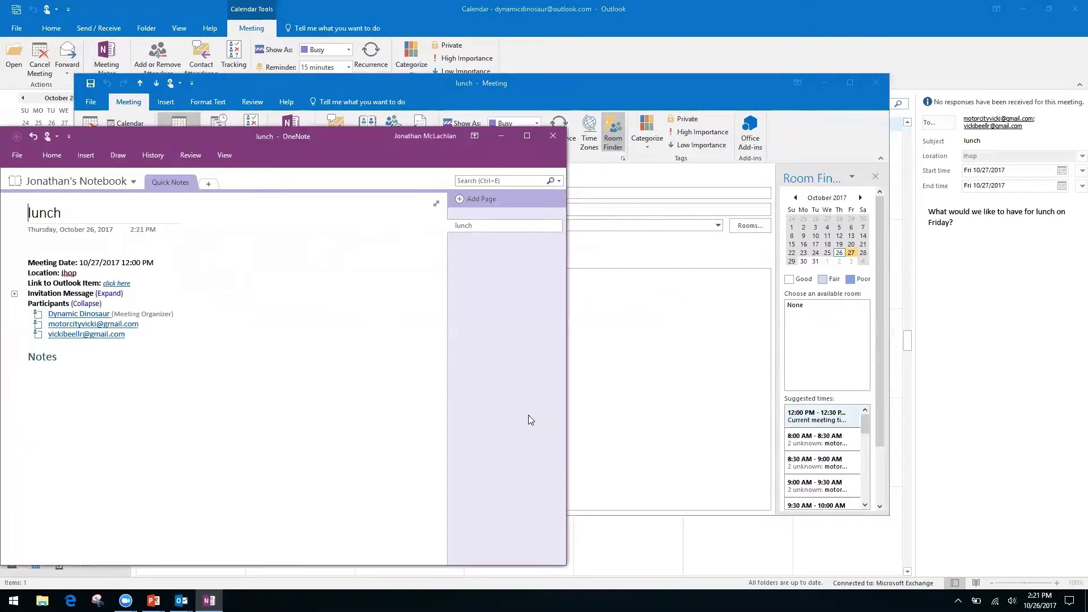
pyautogui.click(555, 136)
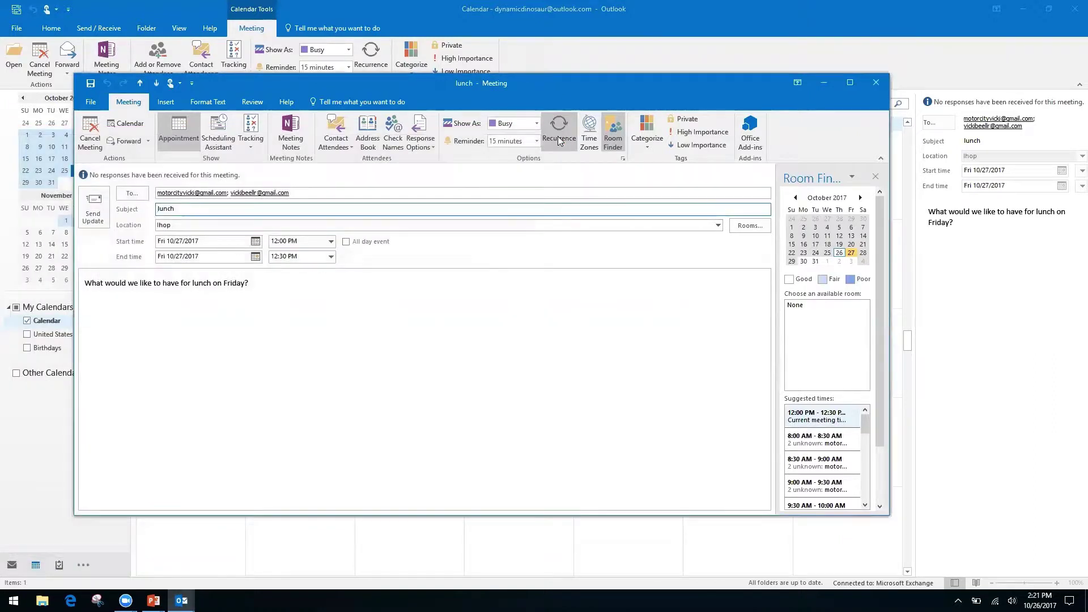
pyautogui.click(877, 83)
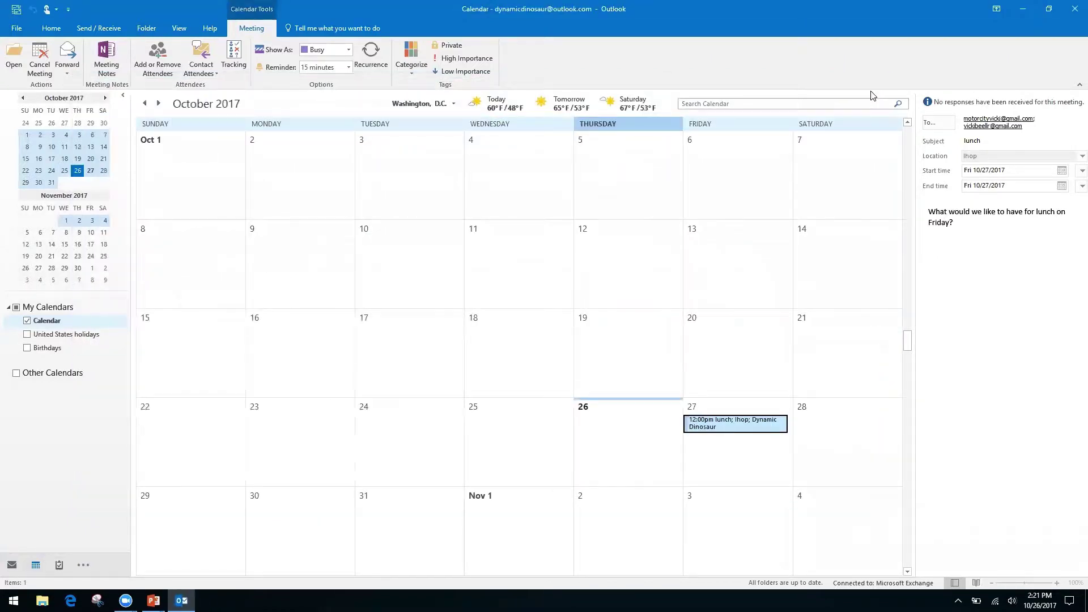
# Advance the PowerPoint deck to the 'Quicksteps, Rules, and Search Folders' slide and return to Outlook.
pyautogui.hotkey('alt', 'Tab')
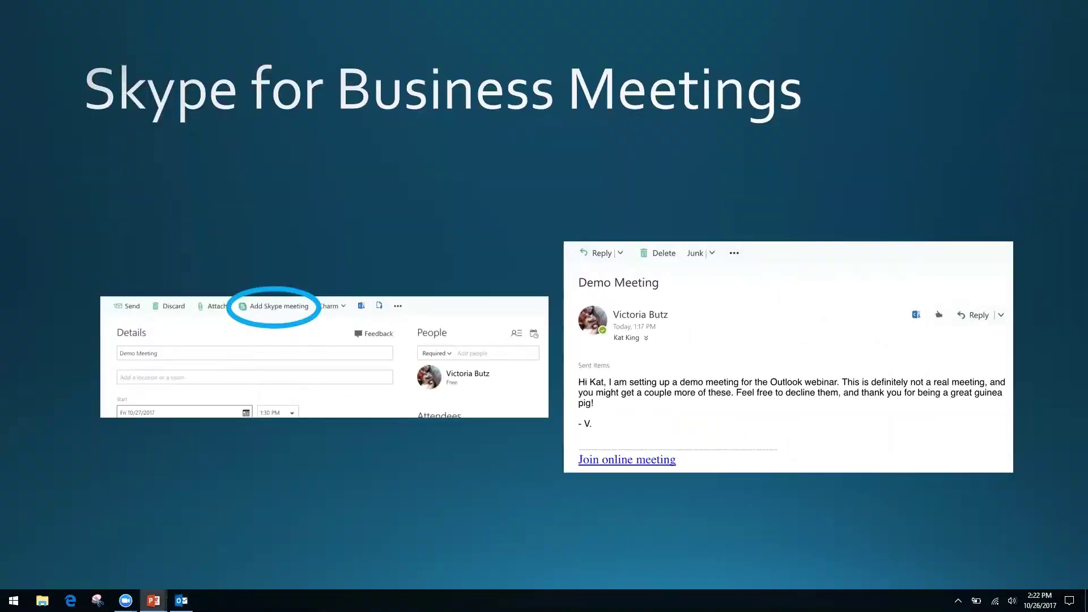
pyautogui.press('Right')
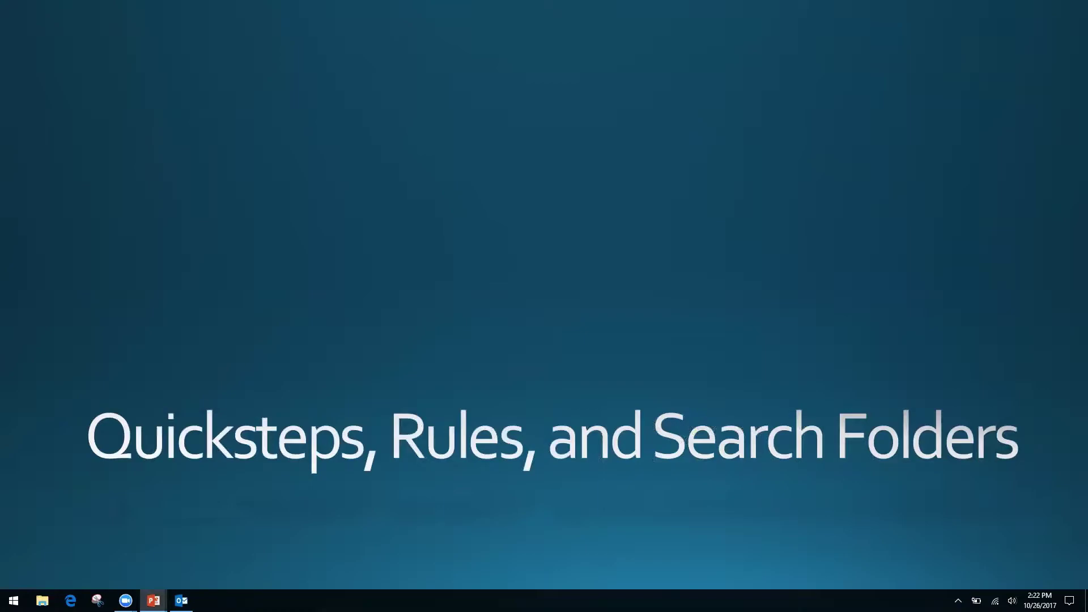
pyautogui.hotkey('alt', 'Tab')
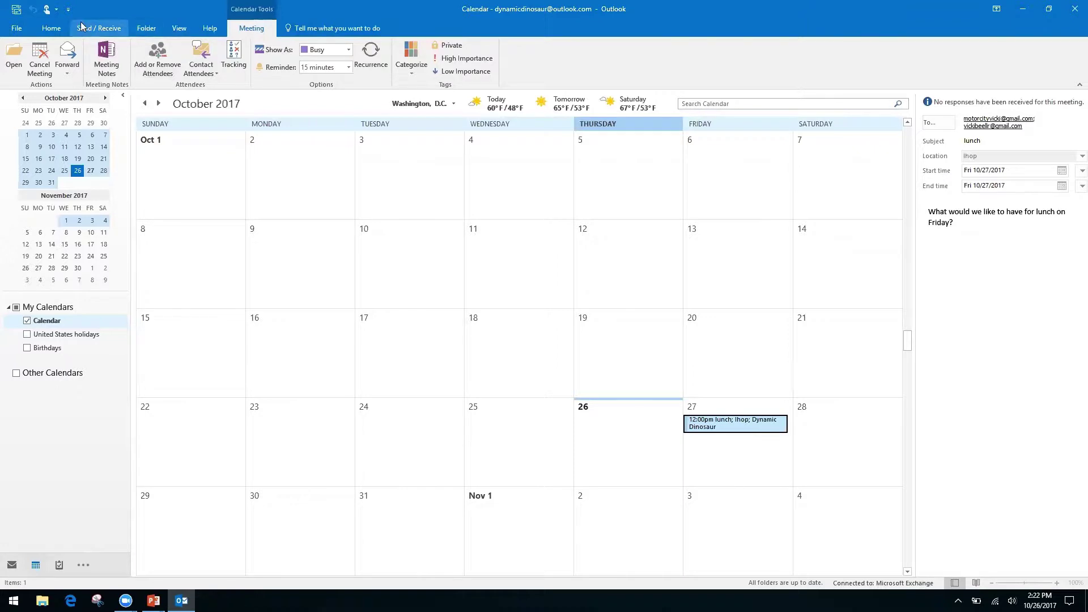
pyautogui.click(52, 28)
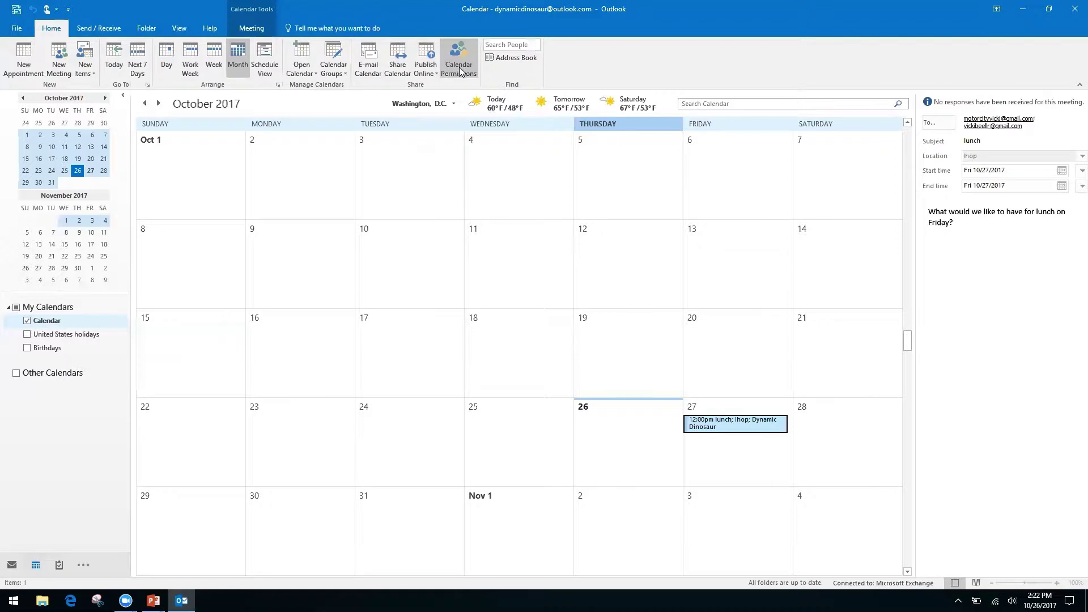
pyautogui.rightClick(392, 69)
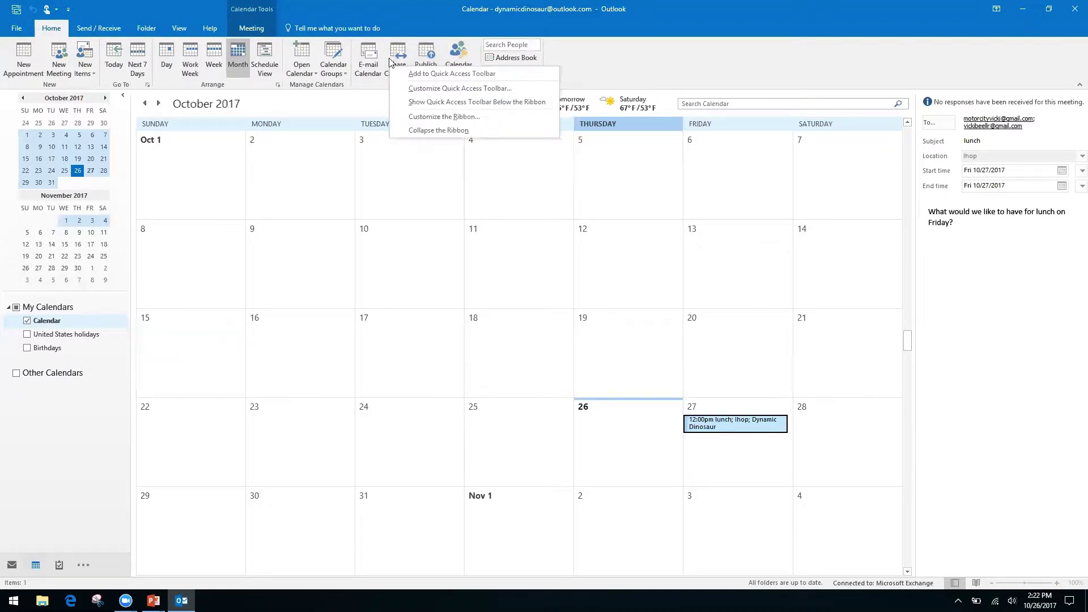
pyautogui.click(399, 54)
pyautogui.click(399, 53)
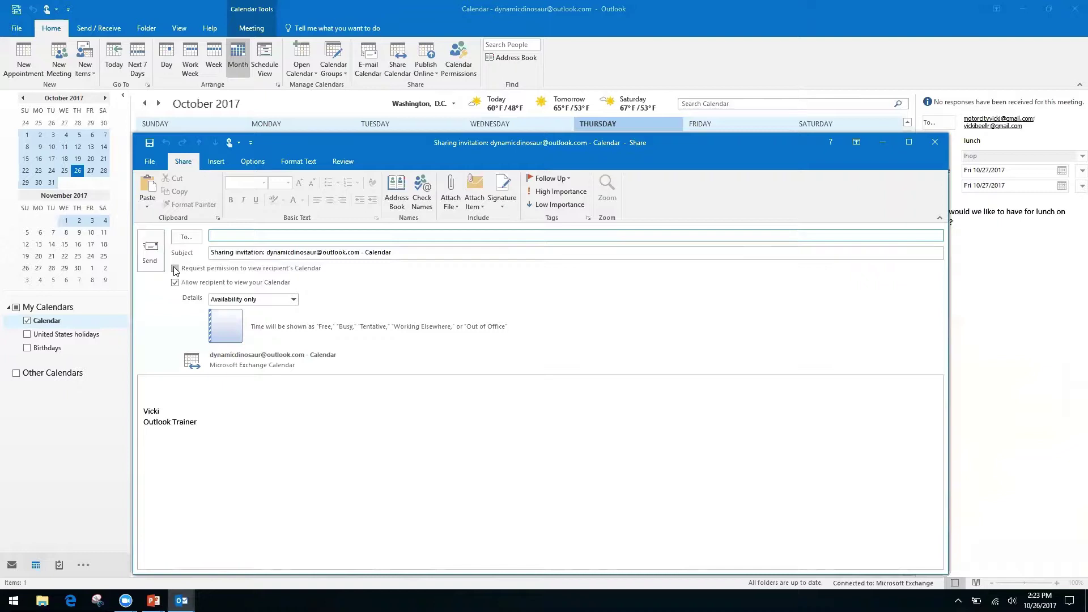
pyautogui.click(175, 268)
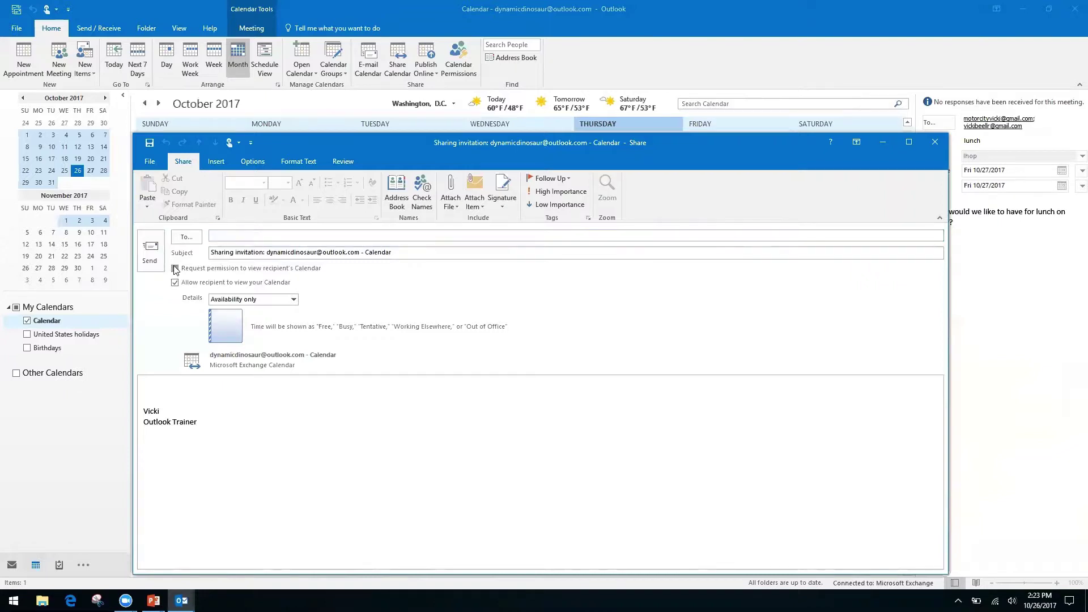
pyautogui.click(174, 267)
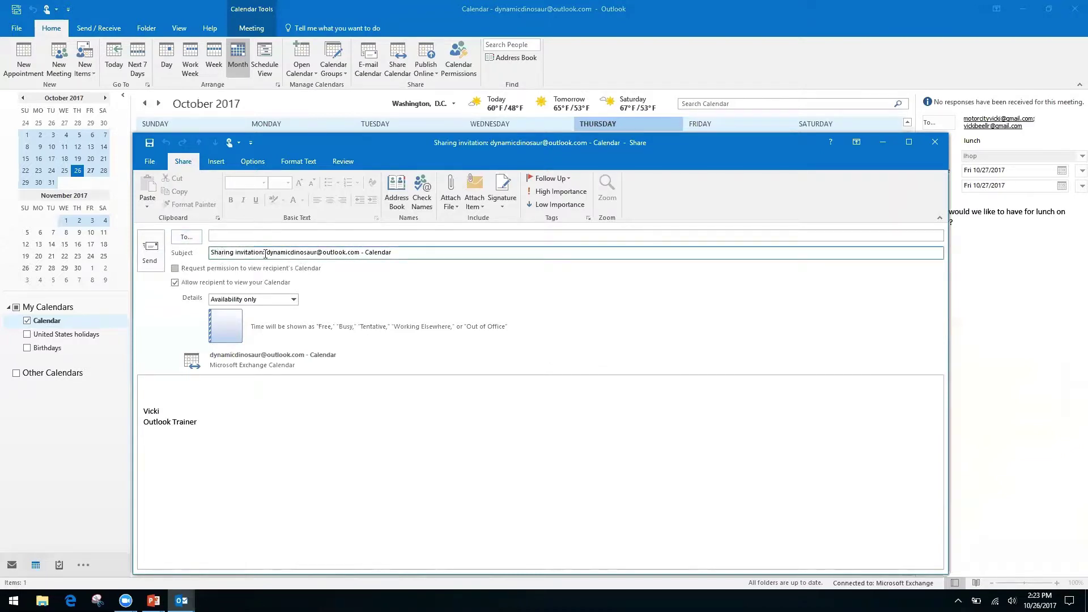
pyautogui.click(175, 269)
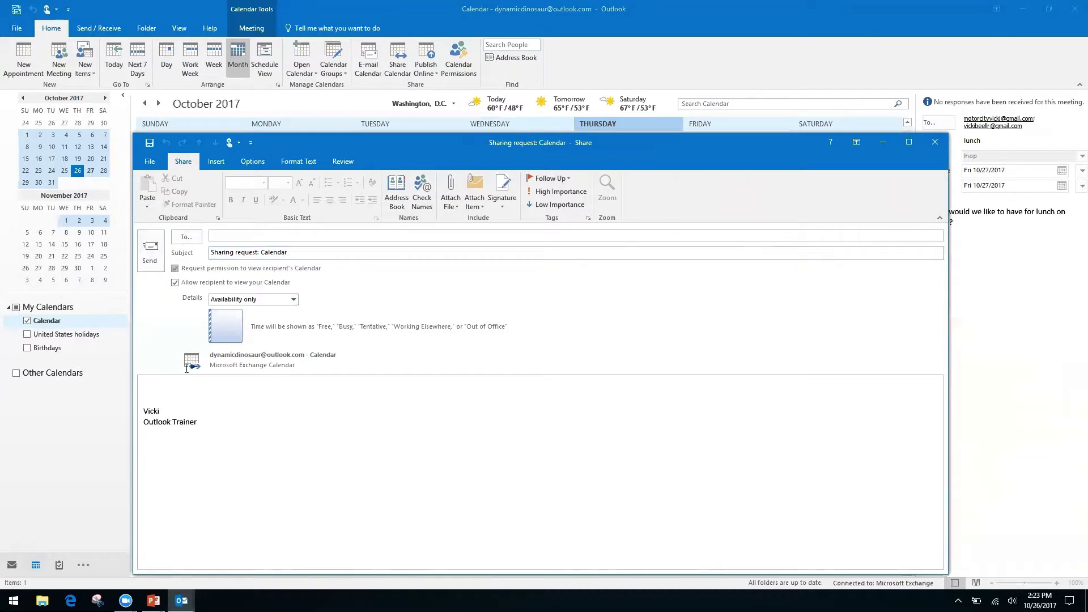
pyautogui.click(157, 386)
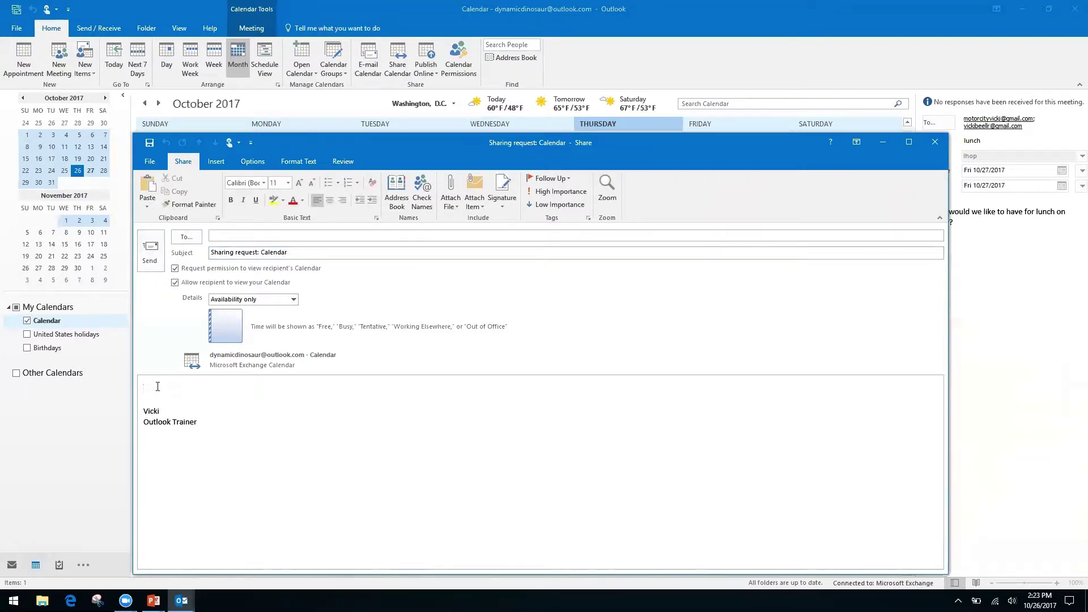
pyautogui.click(297, 300)
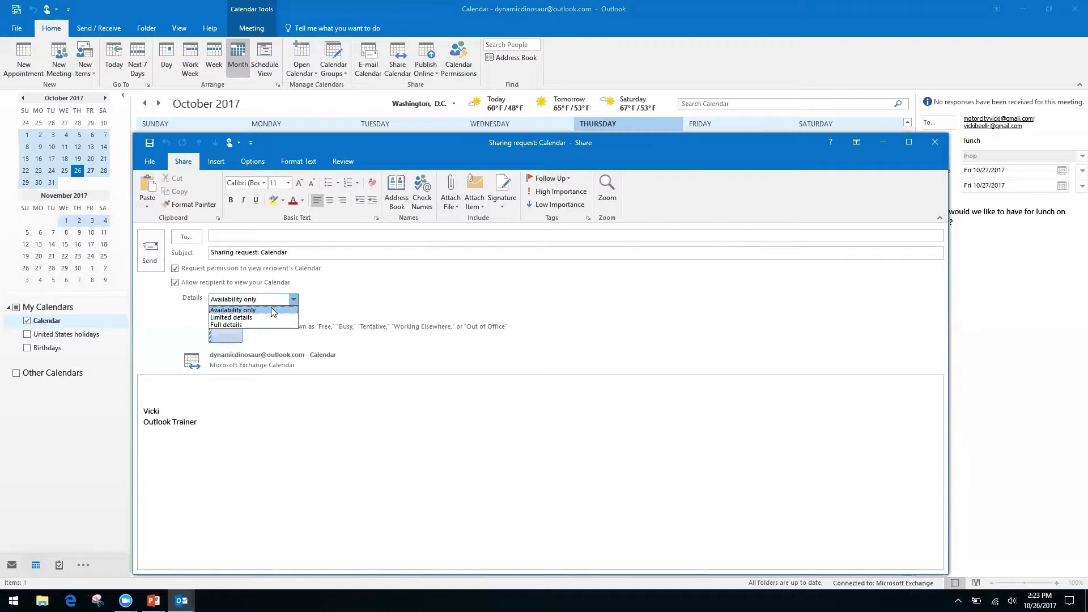
pyautogui.click(271, 310)
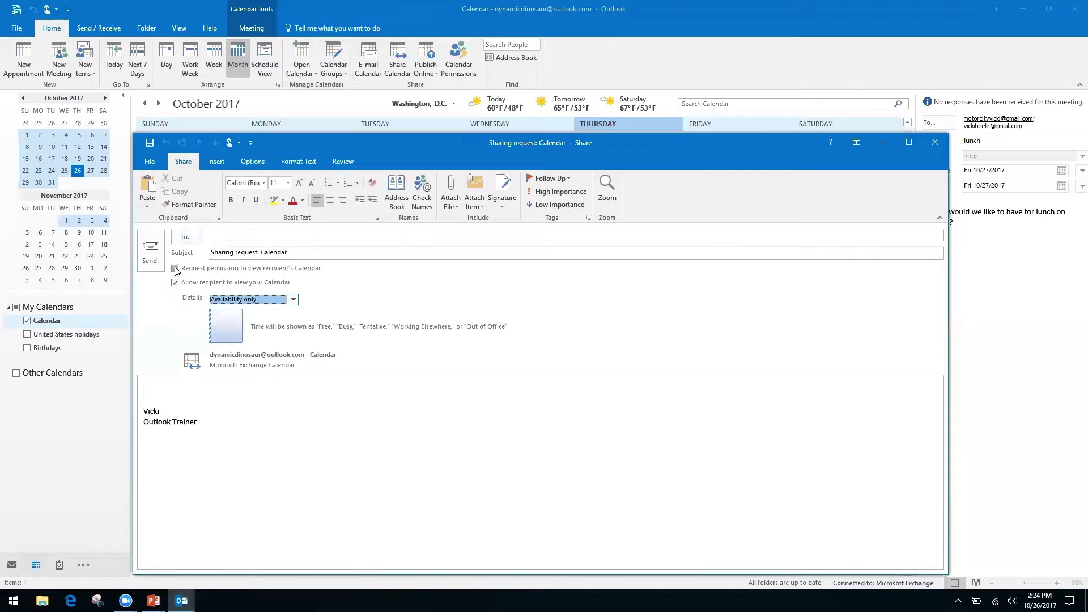
pyautogui.click(935, 144)
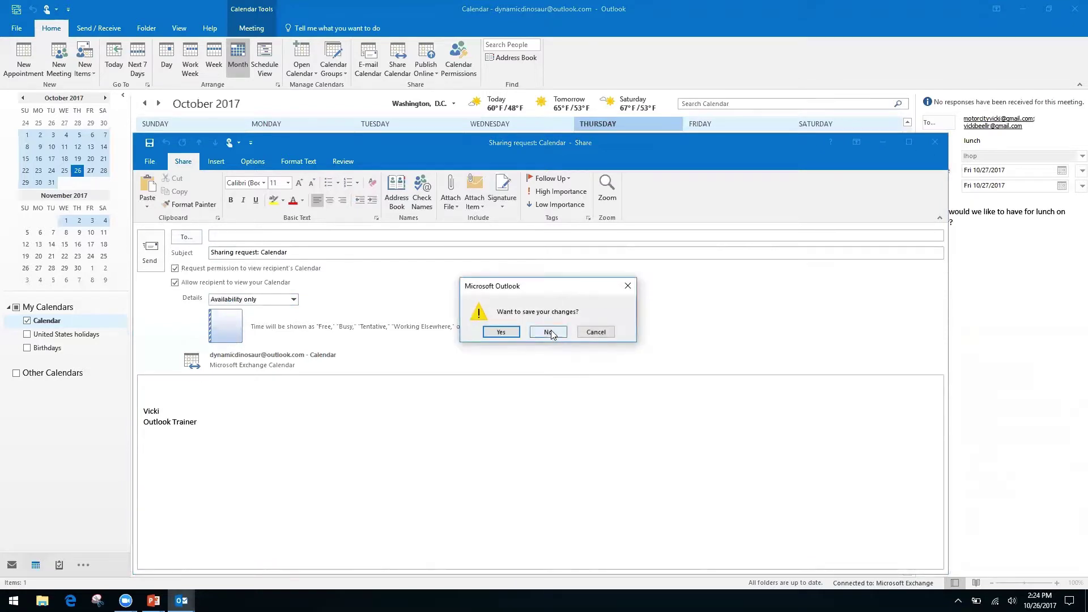
pyautogui.click(549, 332)
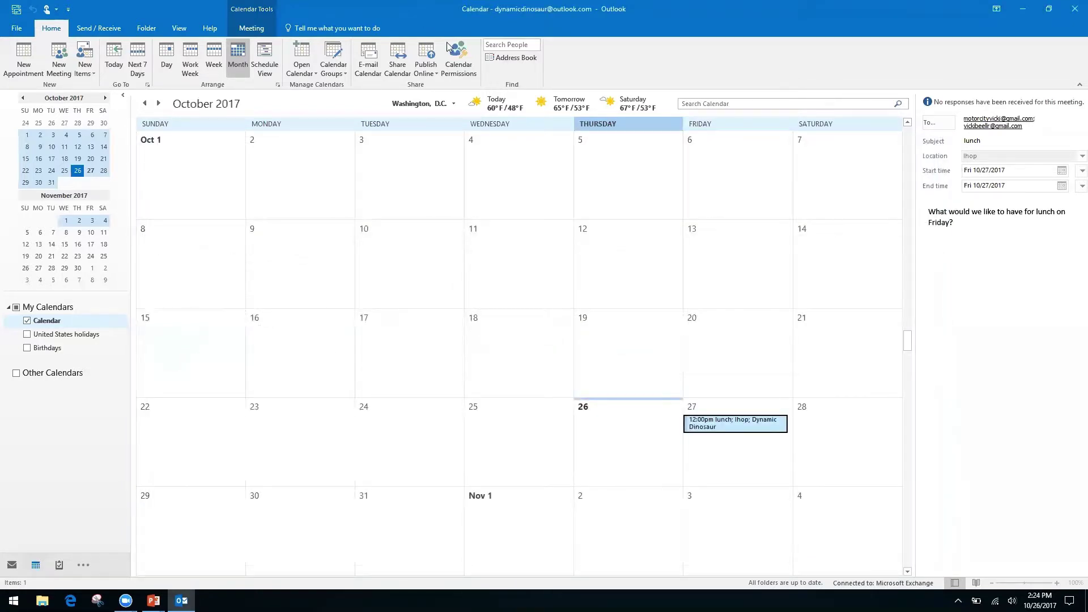
pyautogui.click(461, 52)
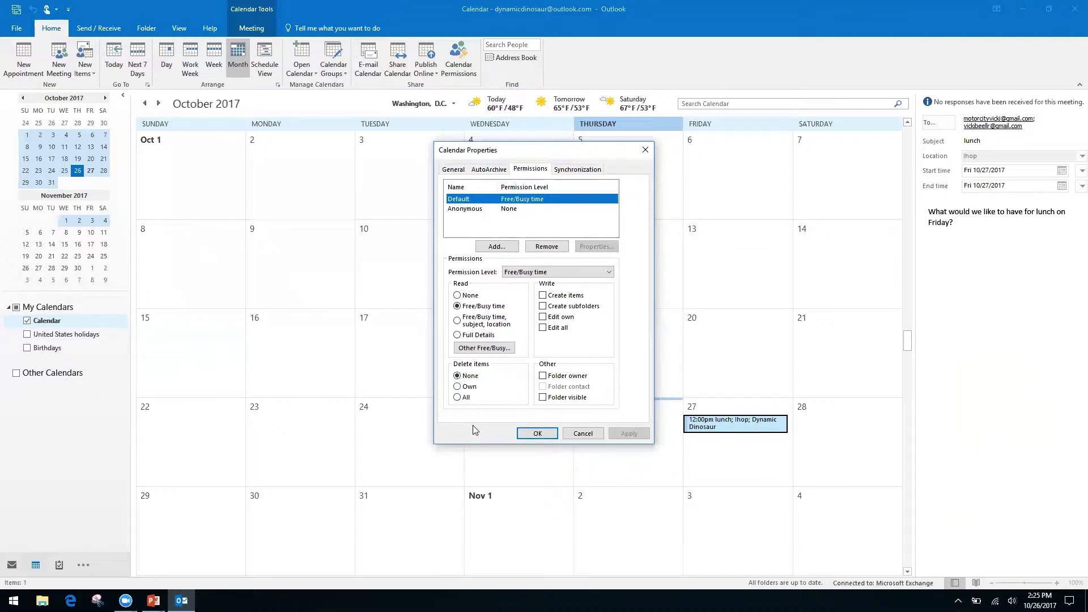
pyautogui.click(639, 149)
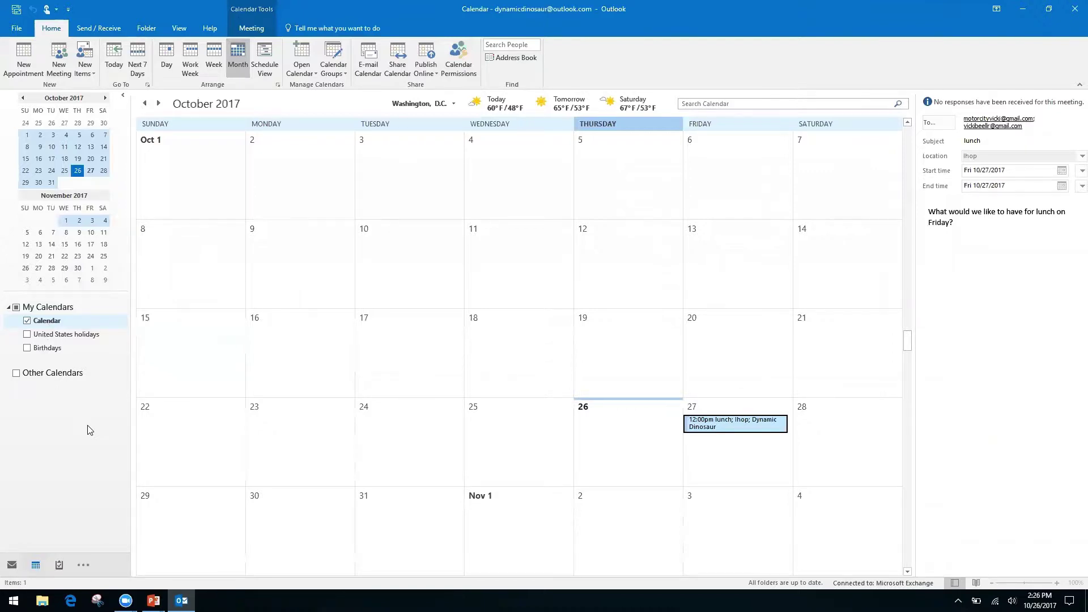
pyautogui.hotkey('alt', 'Tab')
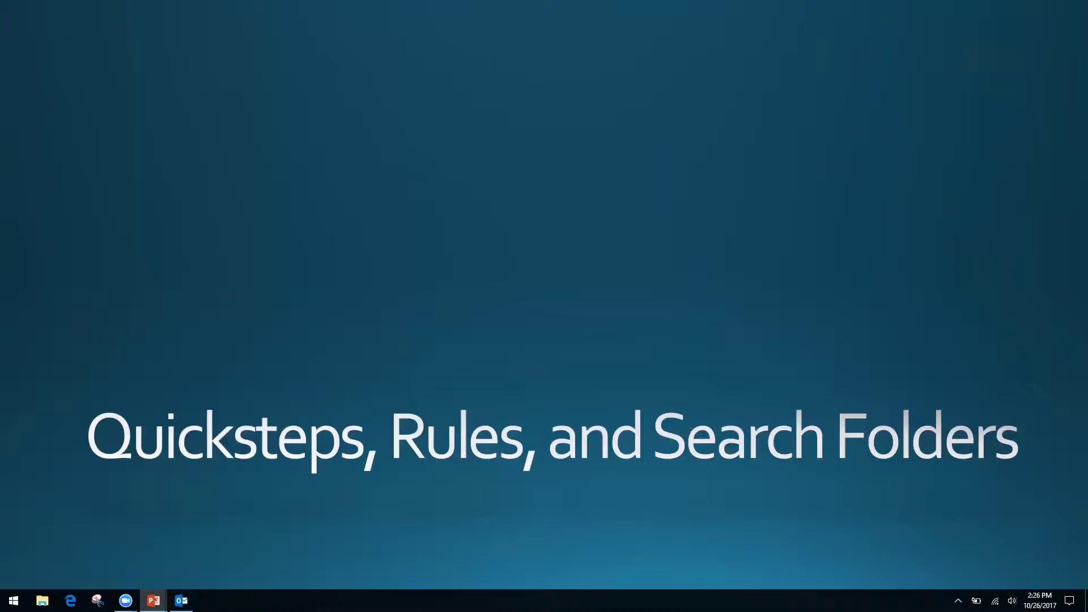
pyautogui.hotkey('alt', 'Tab')
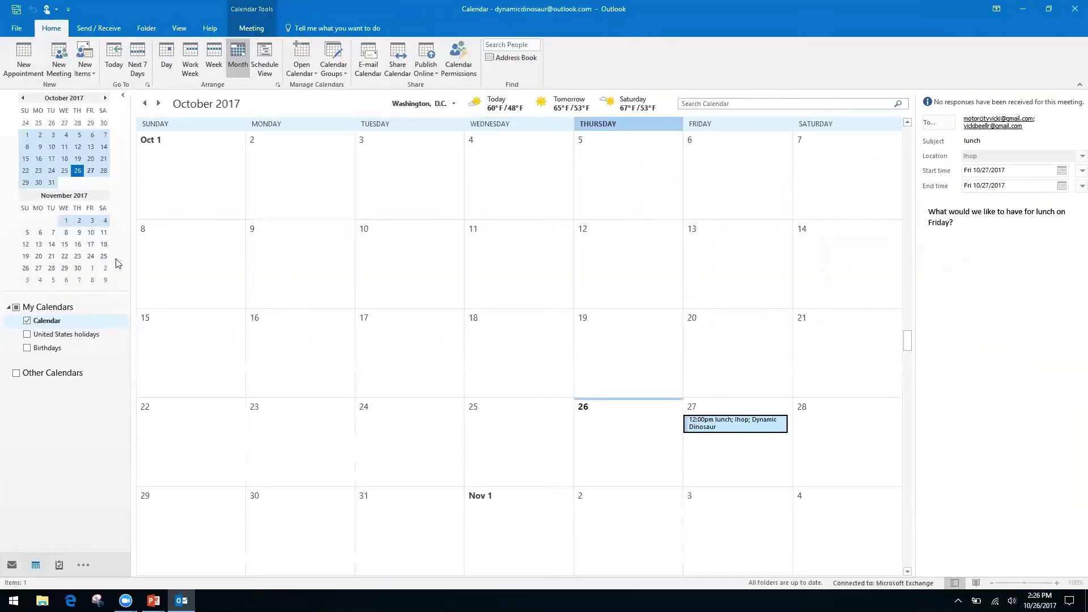
pyautogui.hotkey('ctrl', '1')
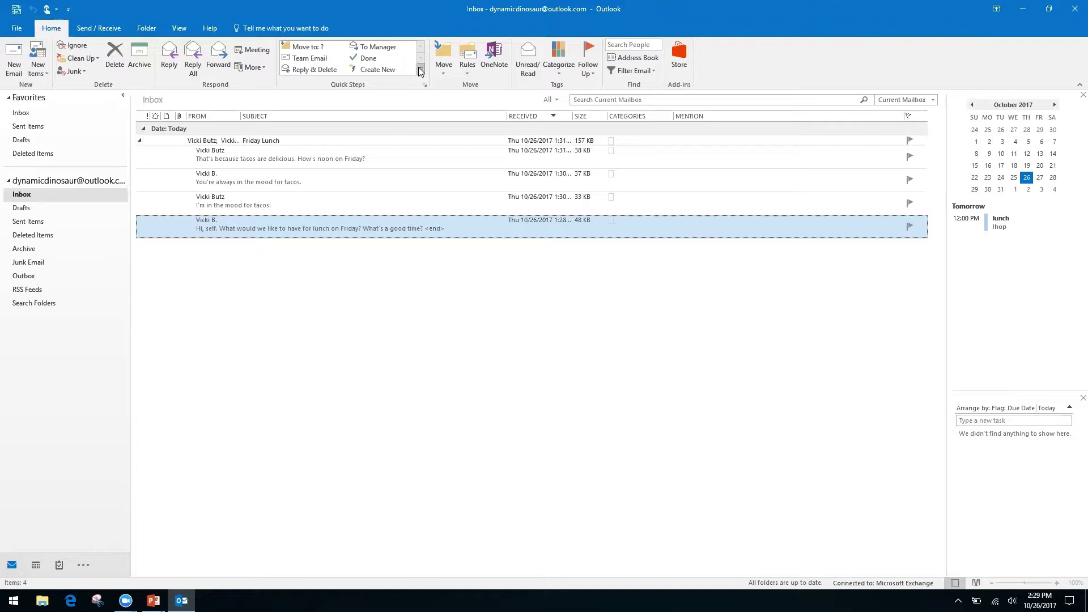
# Start a custom quick step from the Quick Steps gallery's New Quick Step submenu.
pyautogui.click(420, 69)
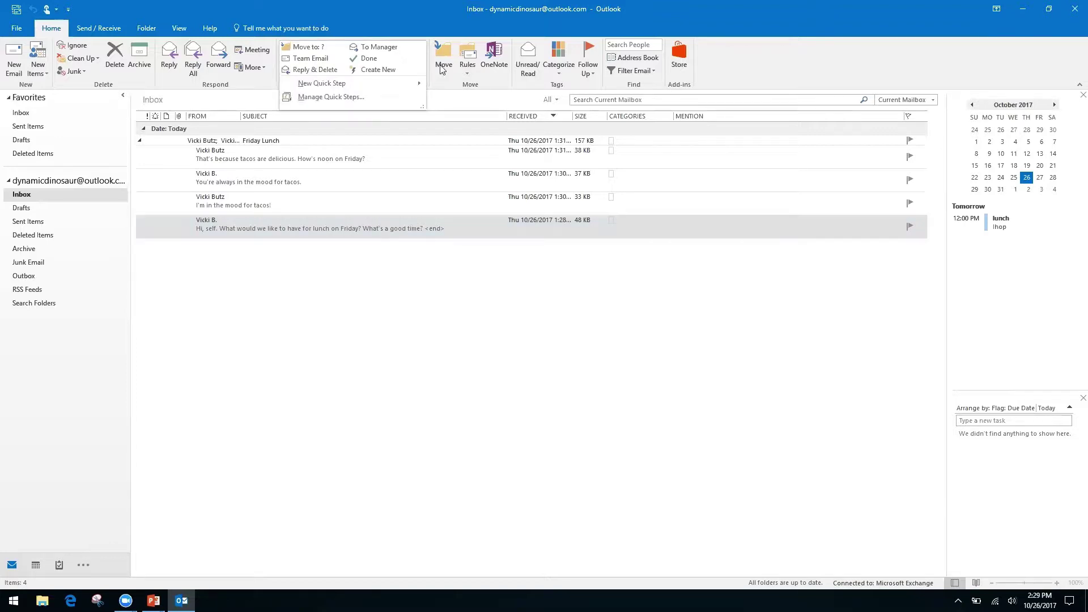
pyautogui.click(439, 69)
pyautogui.click(421, 70)
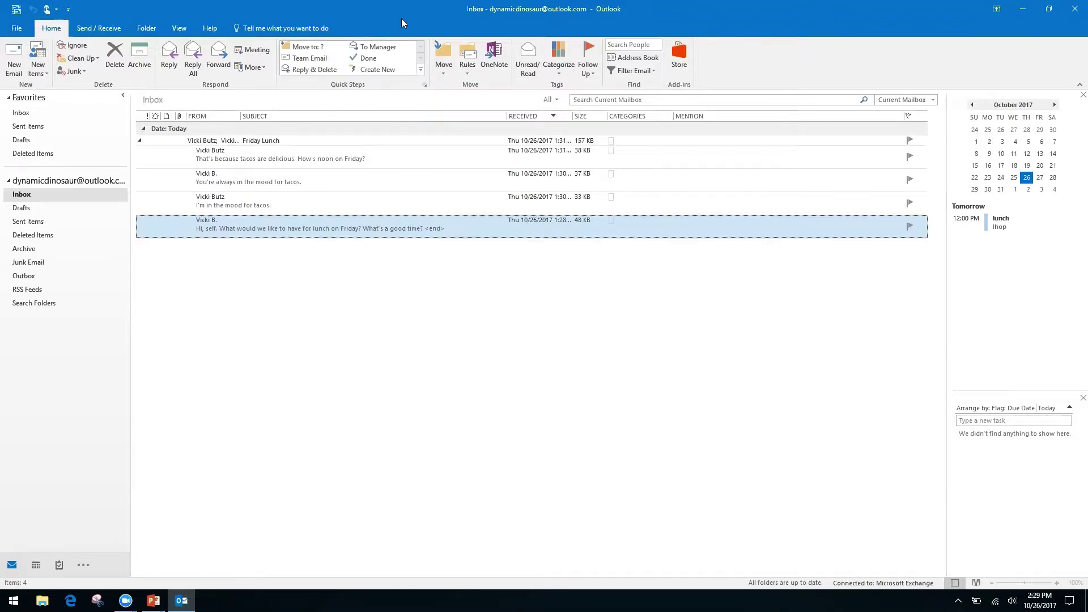
pyautogui.click(421, 70)
pyautogui.moveTo(320, 85)
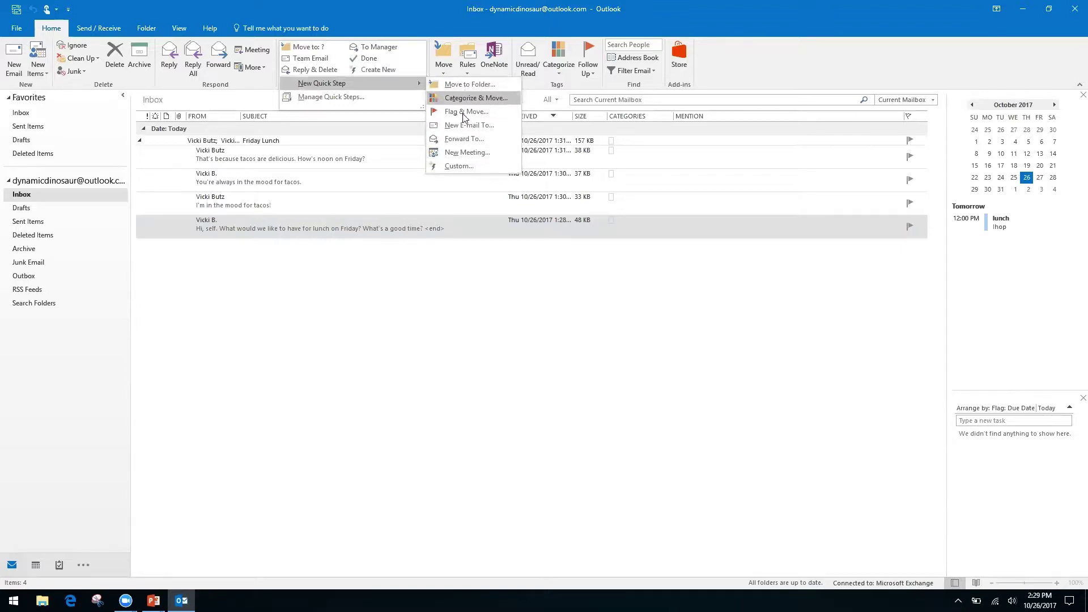
pyautogui.click(457, 165)
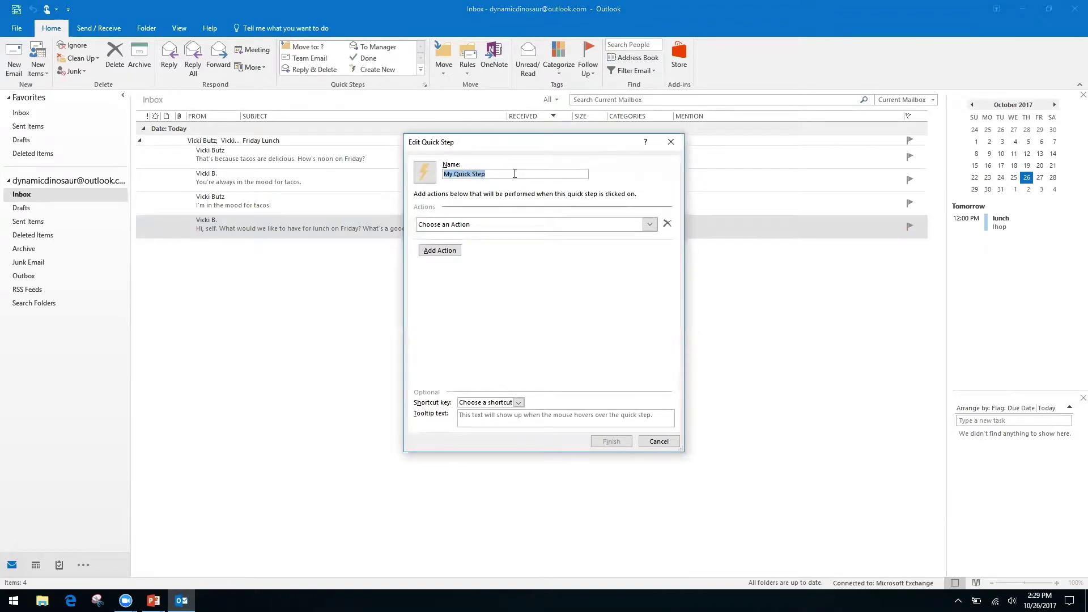
# Name the quick step 'Request', make its first action Reply, and show the reply options.
pyautogui.write('Request')
pyautogui.click(650, 226)
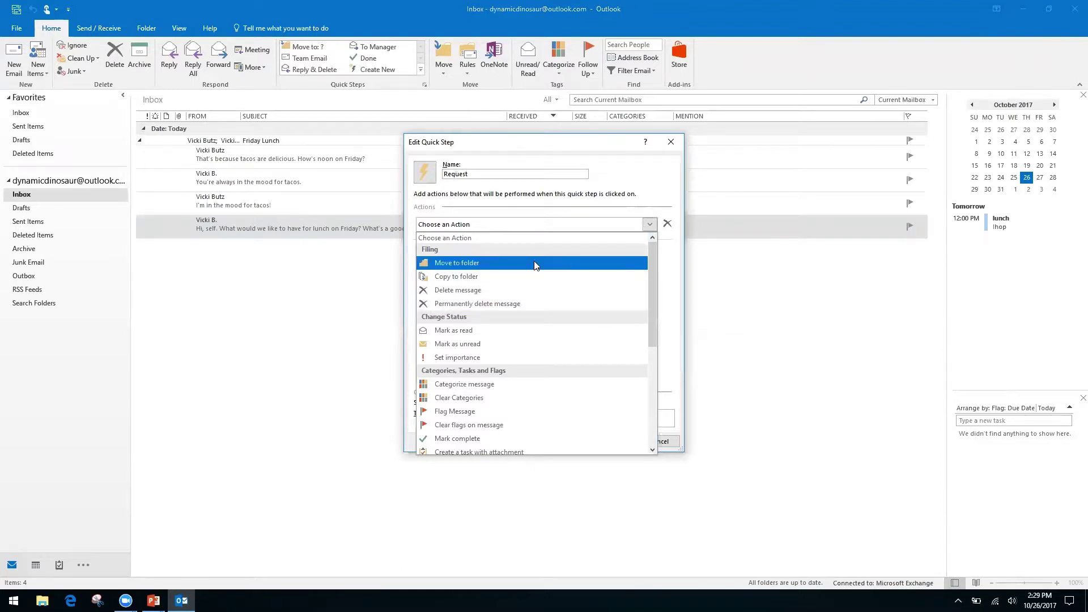
pyautogui.moveTo(650, 279); pyautogui.dragTo(650, 380)
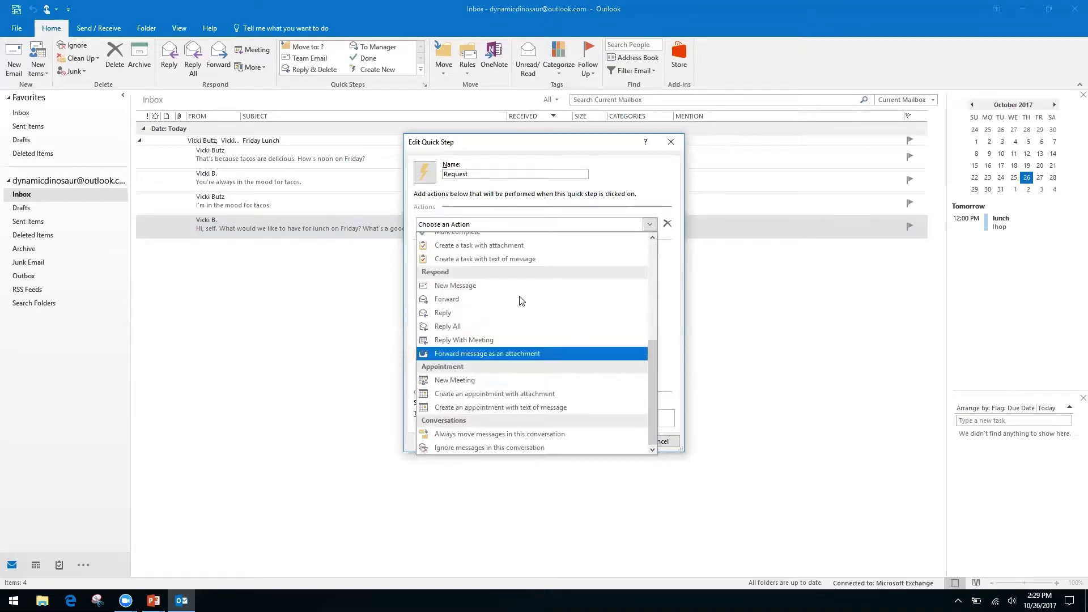
pyautogui.click(446, 316)
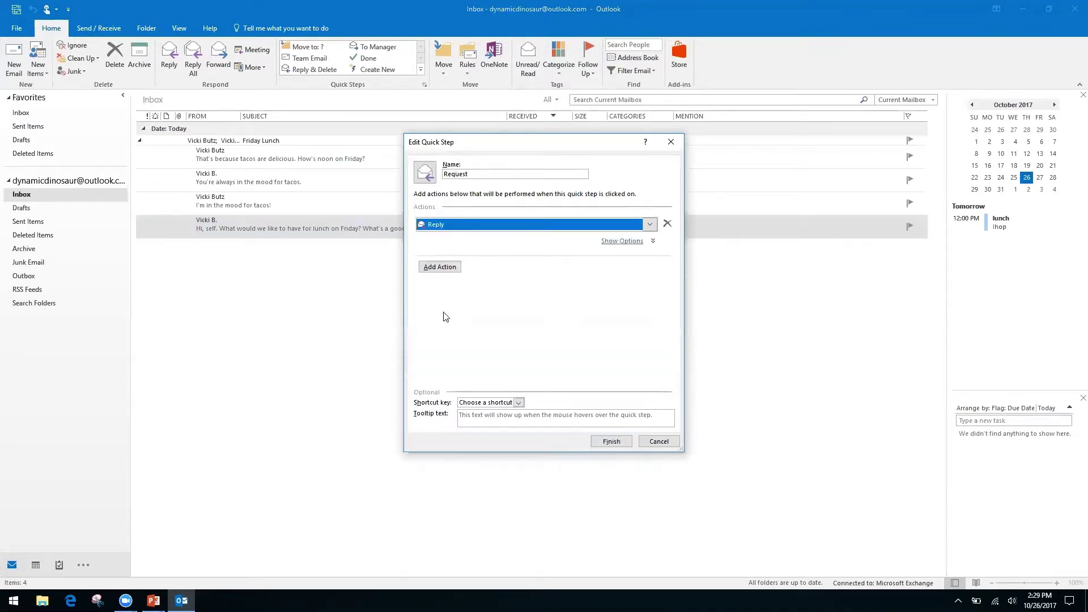
pyautogui.click(441, 271)
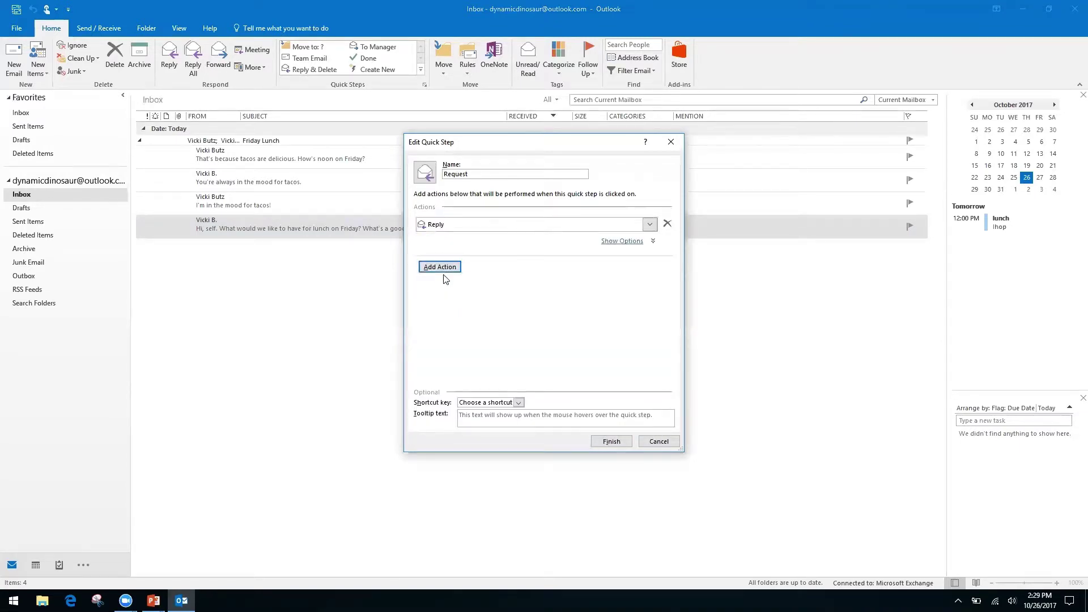
pyautogui.click(625, 242)
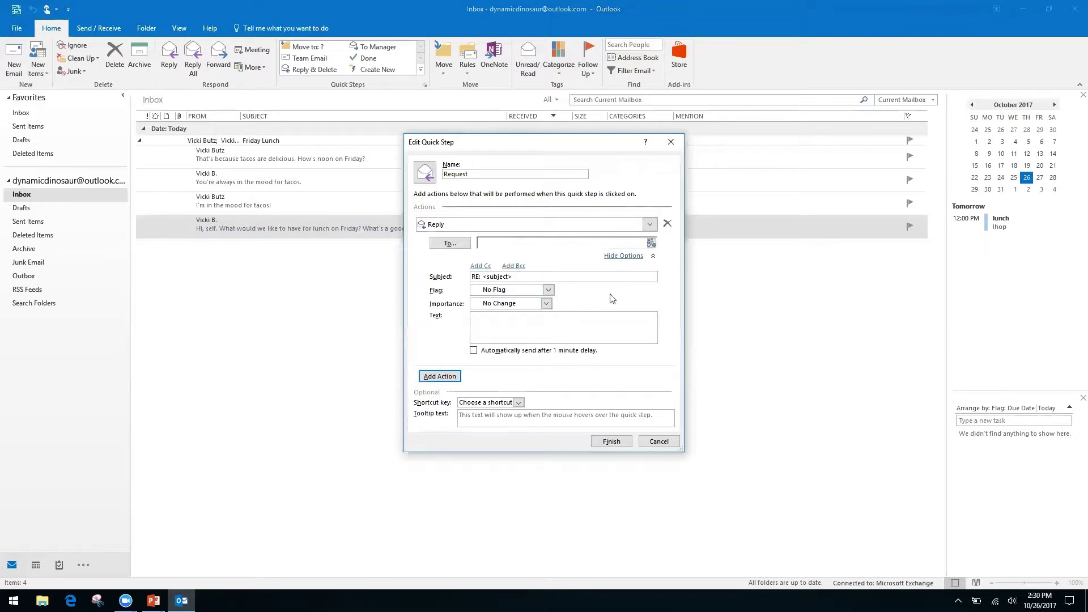
# Type the reply text 'Hello, thank you for your request...' saying it is being processed by our team.
pyautogui.rightClick(567, 321)
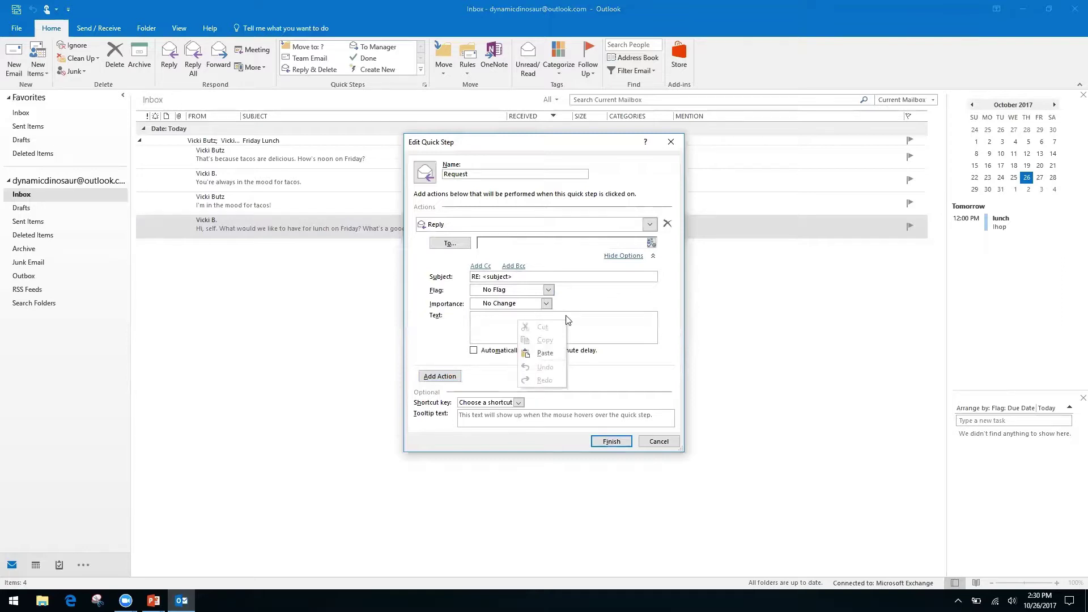
pyautogui.rightClick(484, 324)
pyautogui.rightClick(484, 324)
pyautogui.click(497, 316)
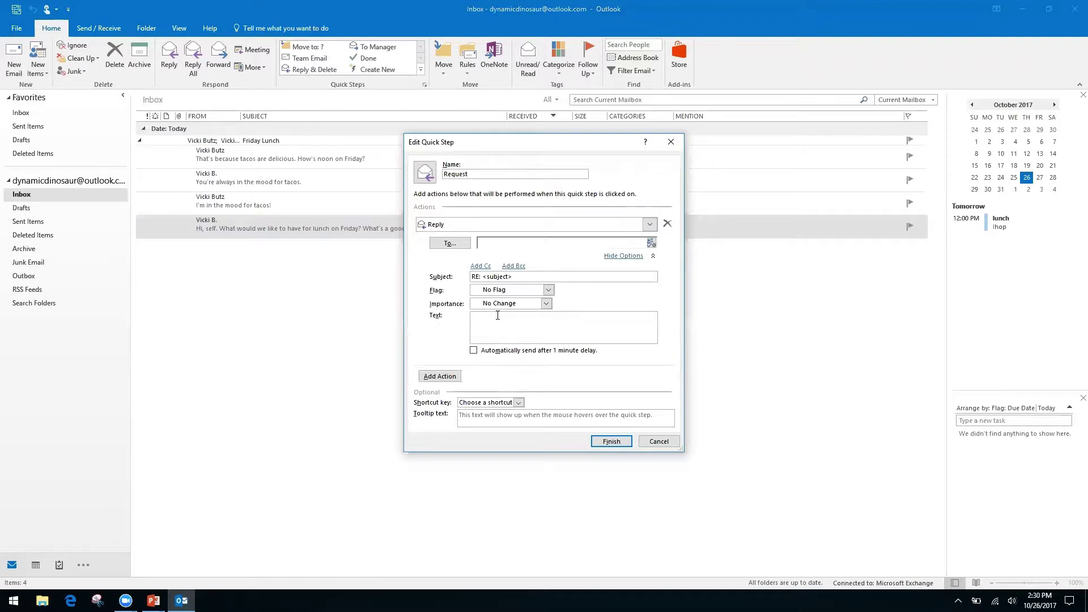
pyautogui.write('Hello,')
pyautogui.write(' thank you for y')
pyautogui.write('our request')
pyautogui.write('. We have receive ')
pyautogui.write('it, and I')
pyautogui.write('t is')
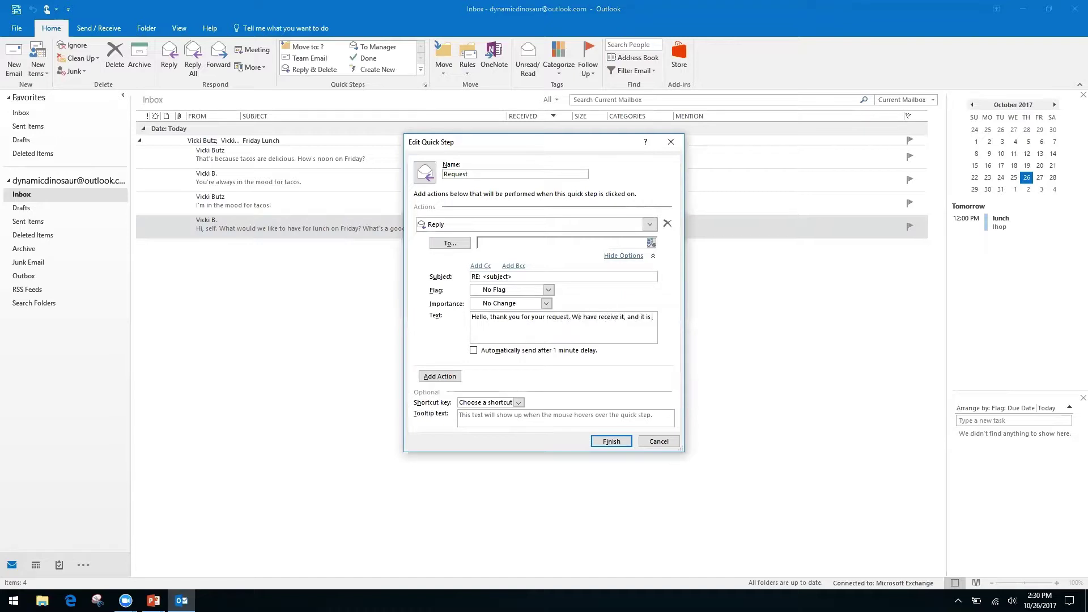
pyautogui.write(' being processed by our team.')
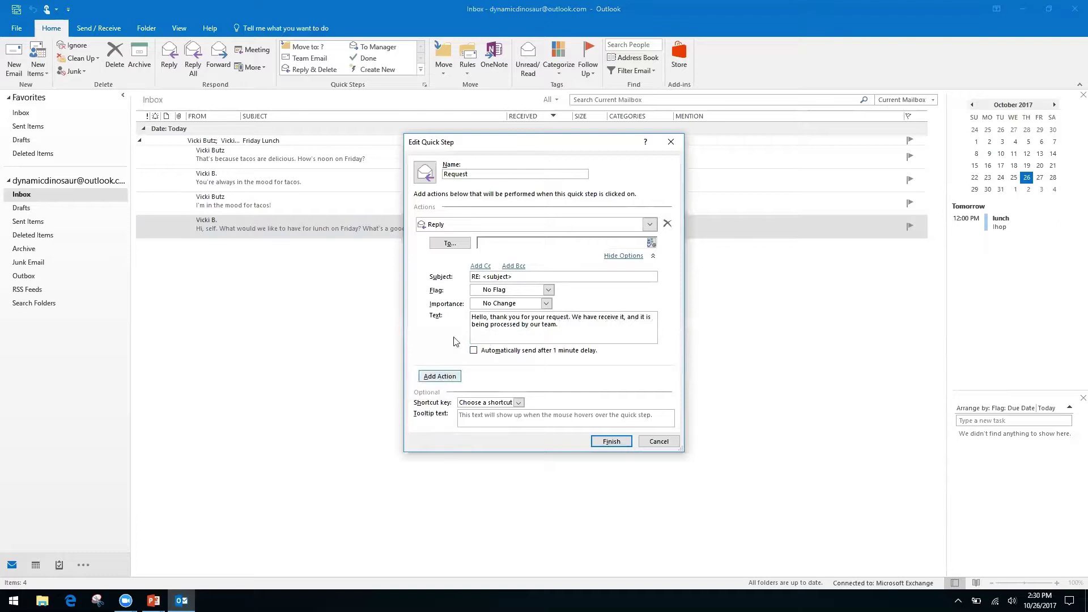
# Try adding a Cc recipient to the reply, then hide the reply options.
pyautogui.click(481, 266)
pyautogui.click(510, 269)
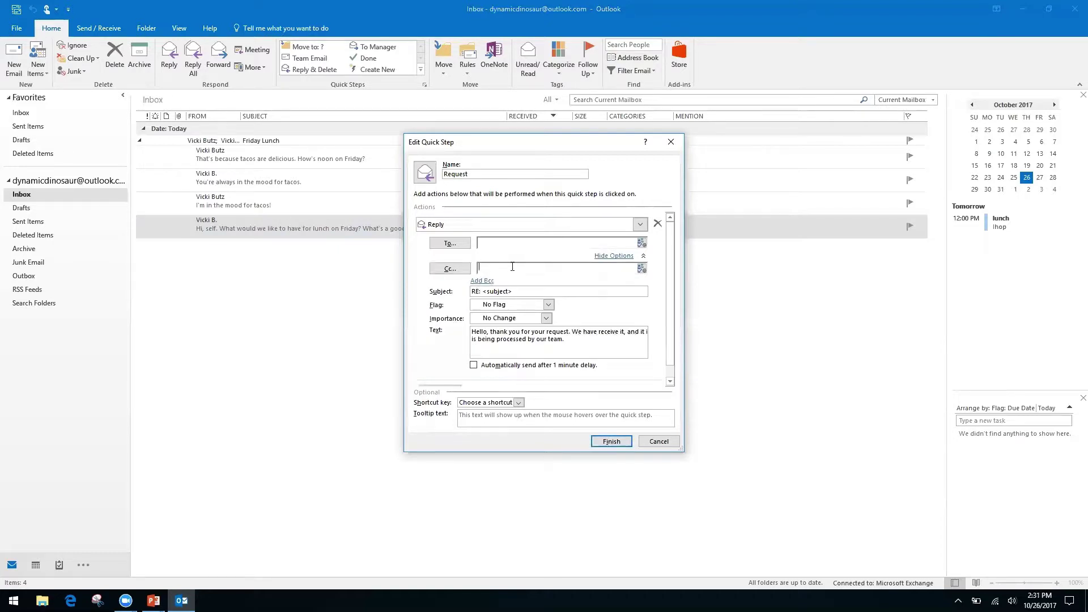
pyautogui.hotkey('shift', 'F10')
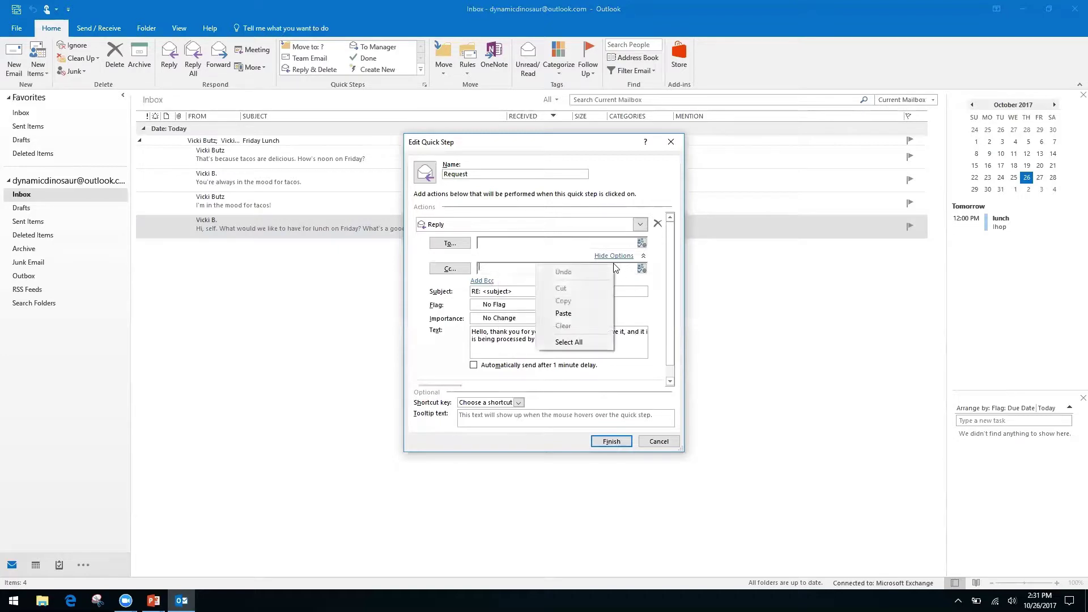
pyautogui.click(421, 304)
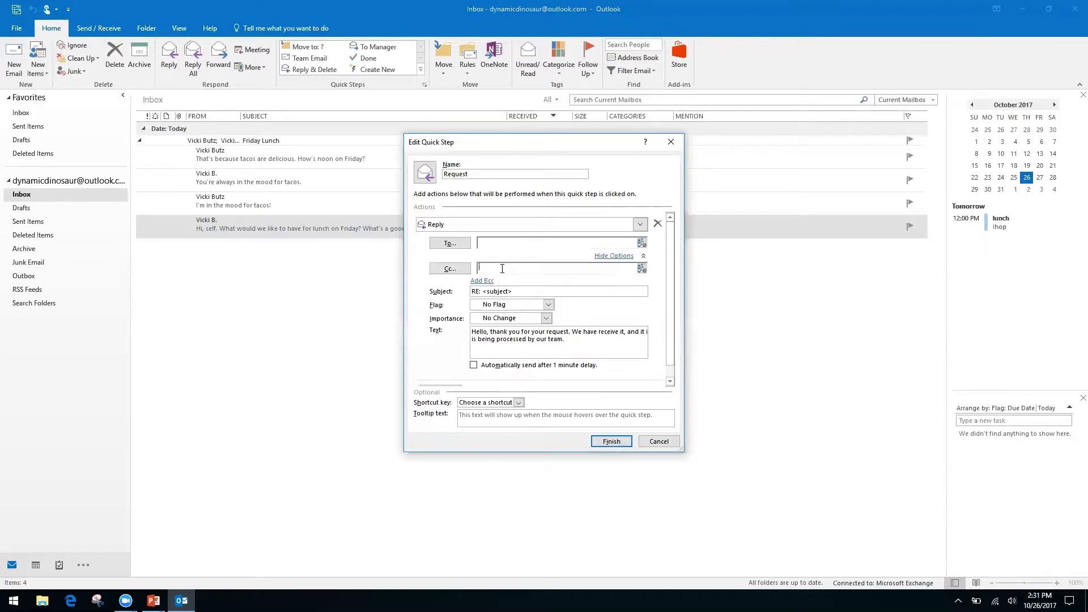
pyautogui.rightClick(503, 269)
pyautogui.click(529, 268)
pyautogui.rightClick(529, 267)
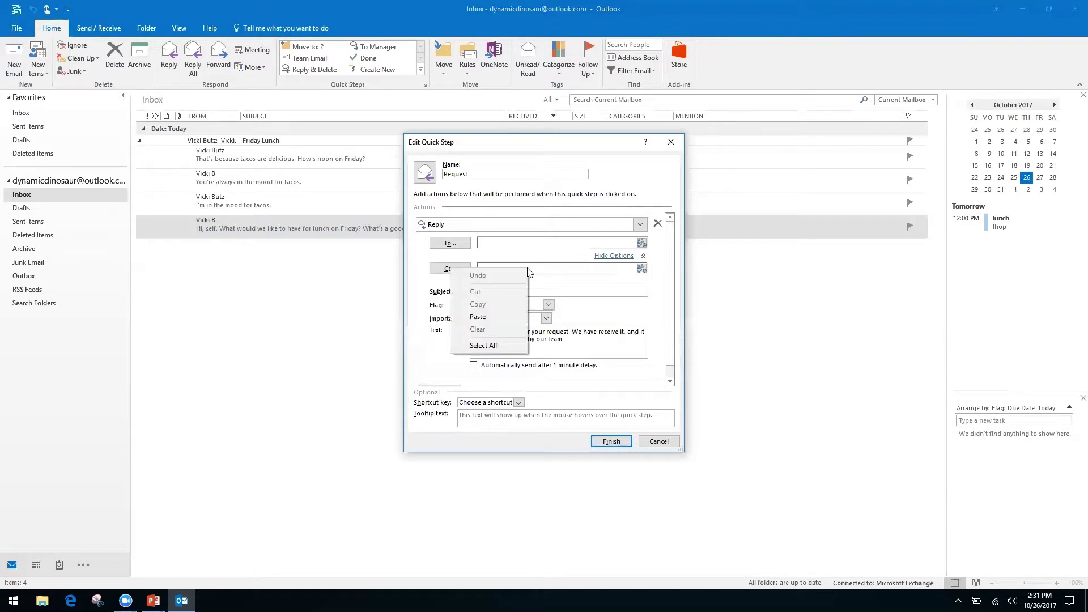
pyautogui.click(430, 325)
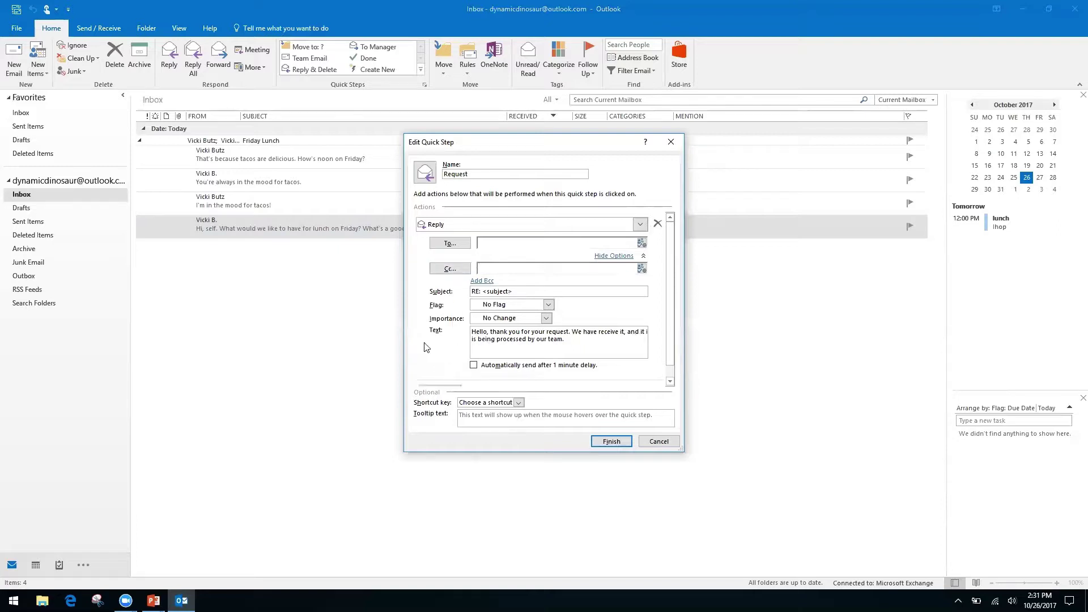
pyautogui.click(617, 256)
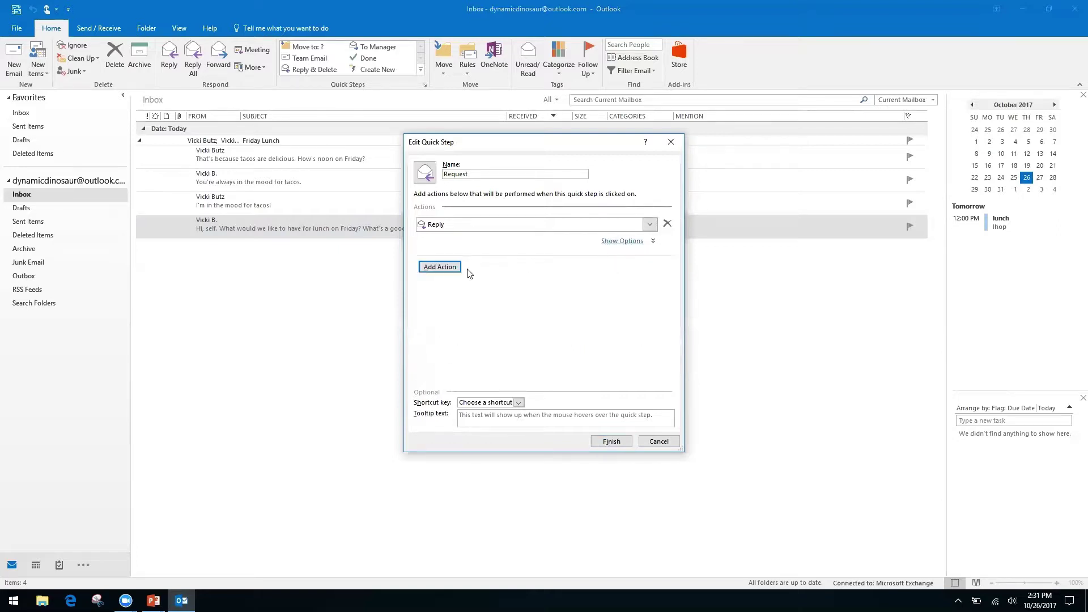
# Add a Forward action addressed to the contact's e-mail address.
pyautogui.click(452, 265)
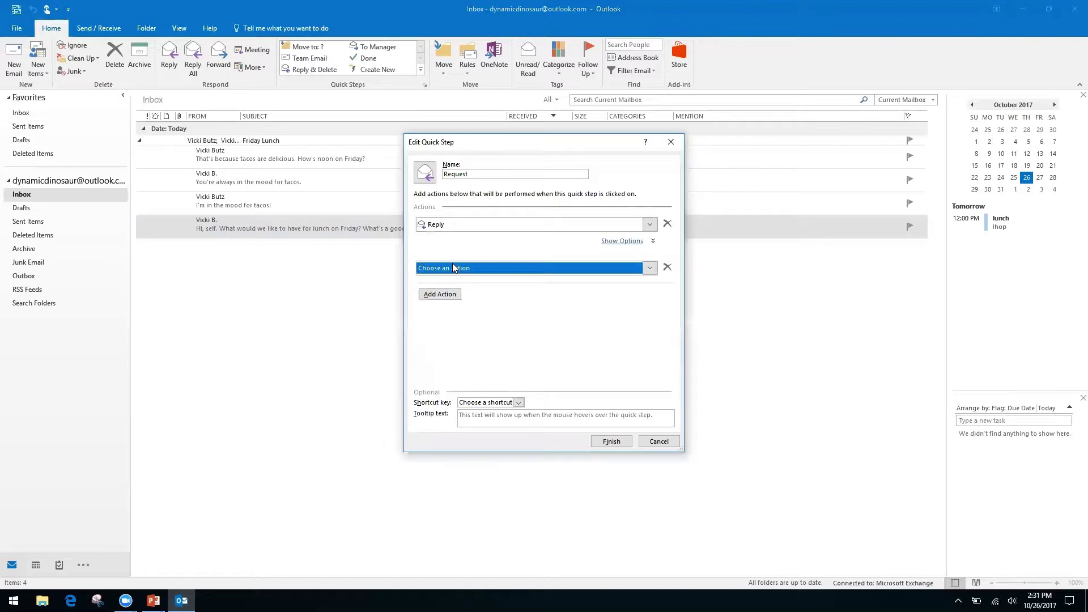
pyautogui.click(650, 269)
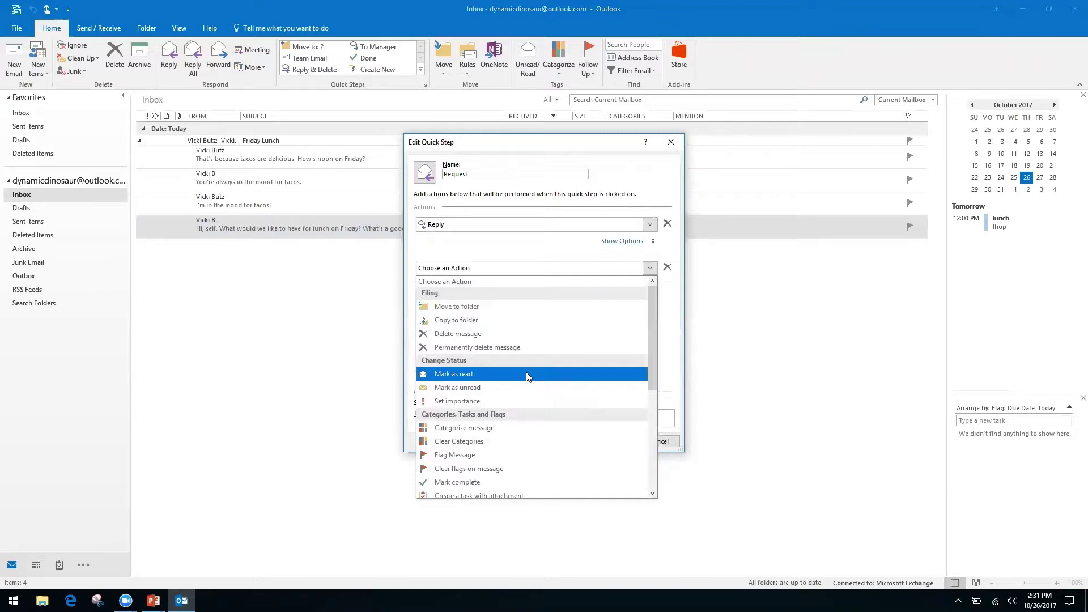
pyautogui.moveTo(650, 330); pyautogui.dragTo(648, 430)
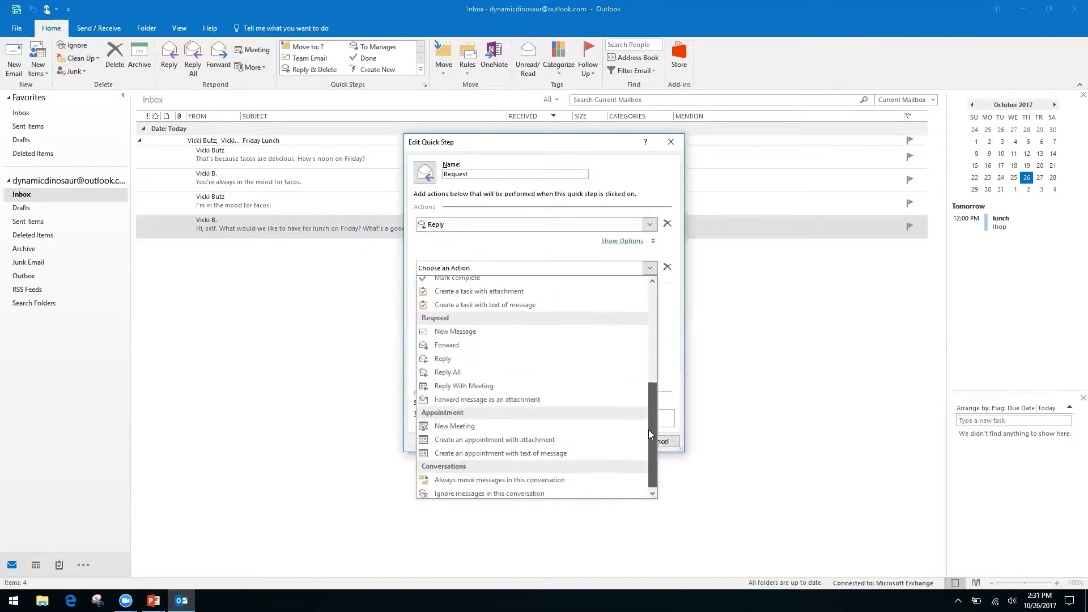
pyautogui.click(459, 343)
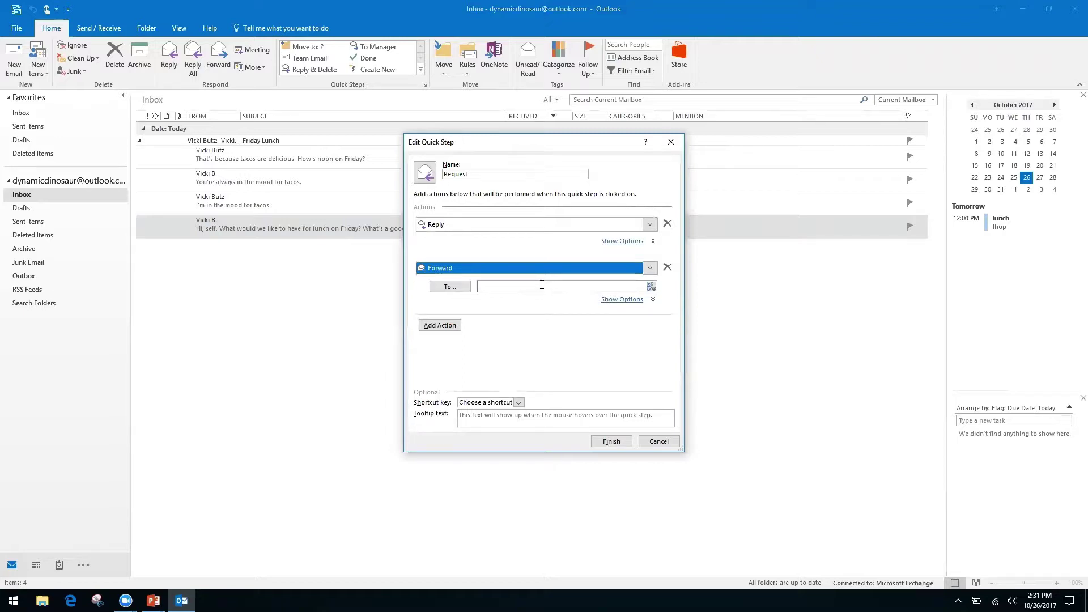
pyautogui.click(542, 287)
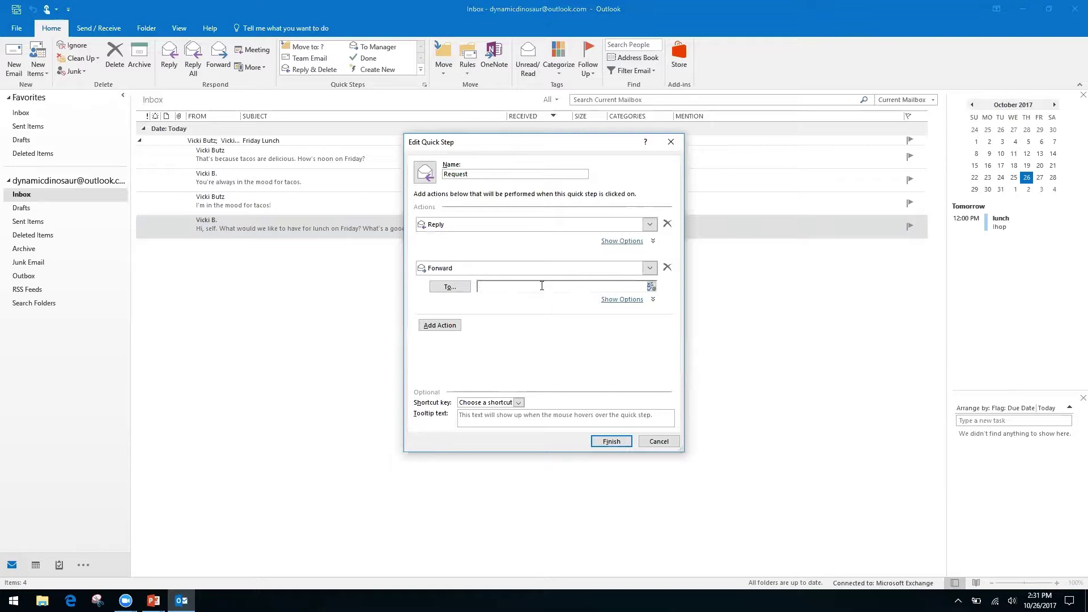
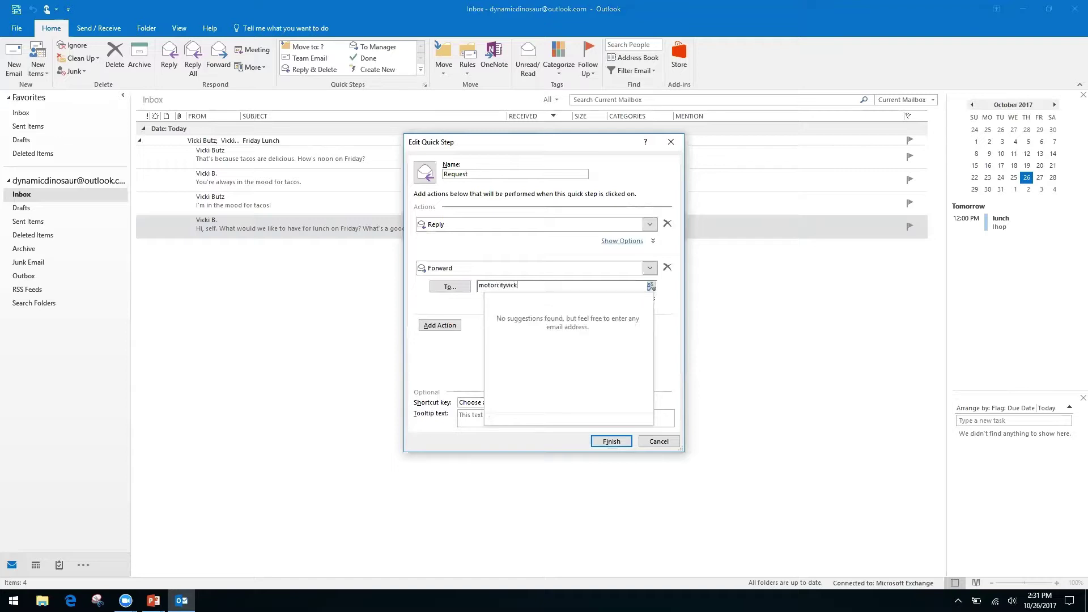
pyautogui.press('Tab')
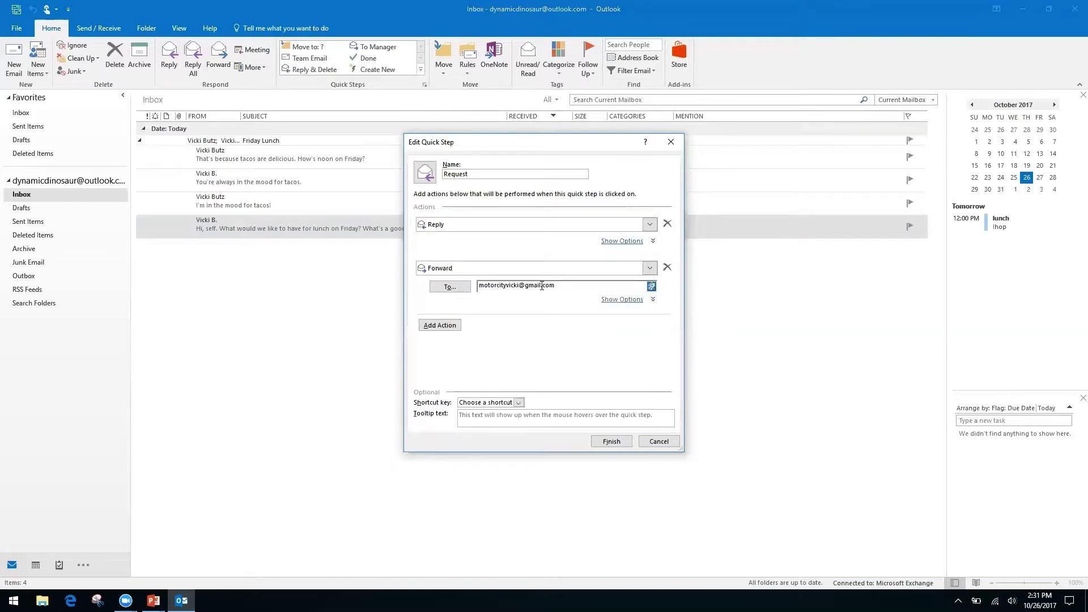
# Assign the CTRL+SHIFT+2 shortcut and save the Request quick step.
pyautogui.click(520, 403)
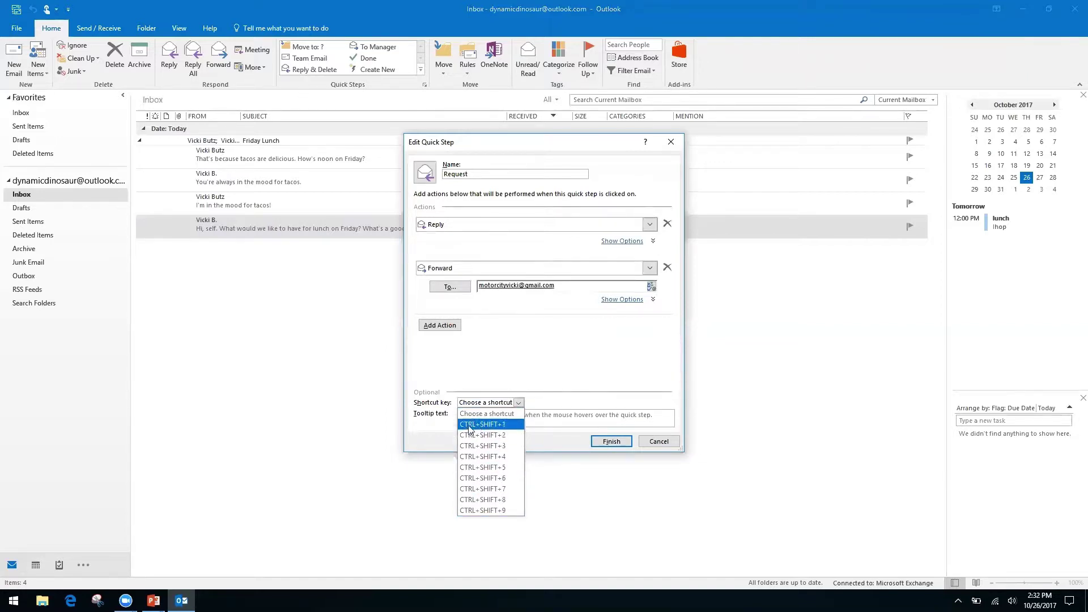
pyautogui.click(497, 437)
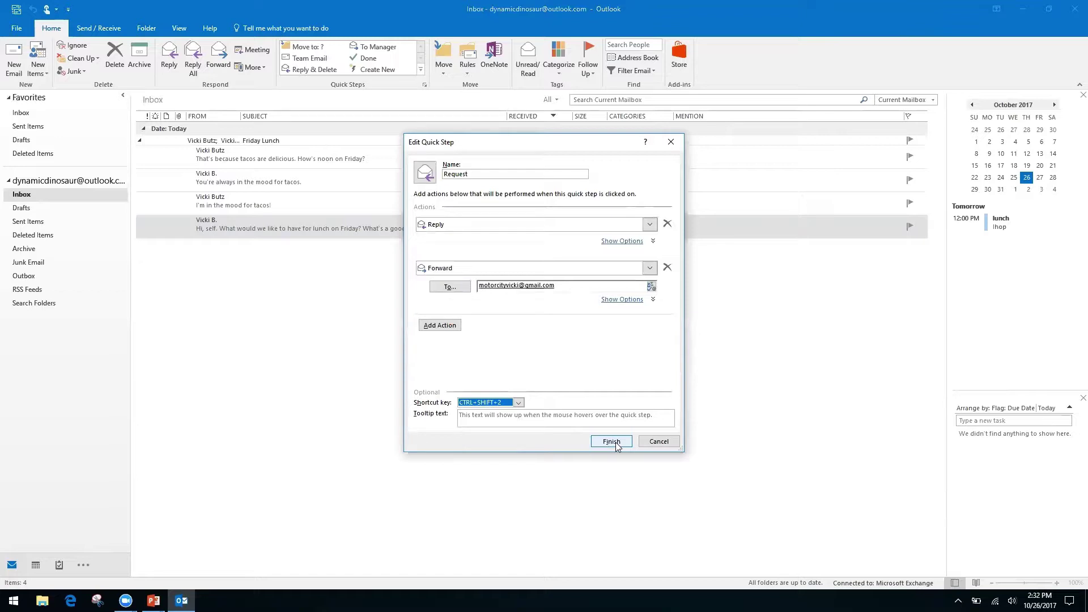
pyautogui.click(617, 446)
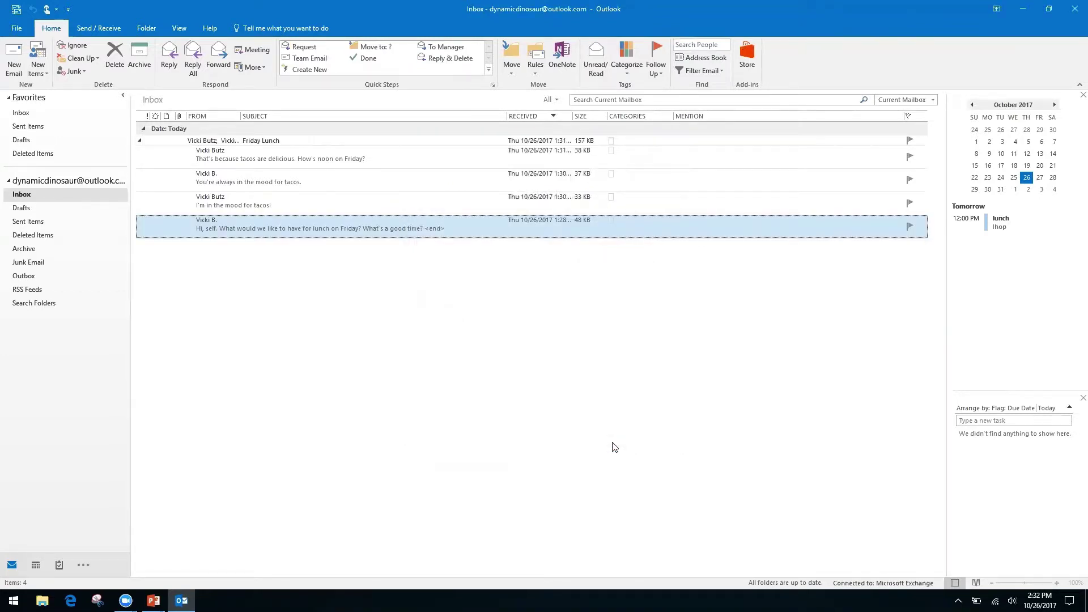
pyautogui.click(295, 203)
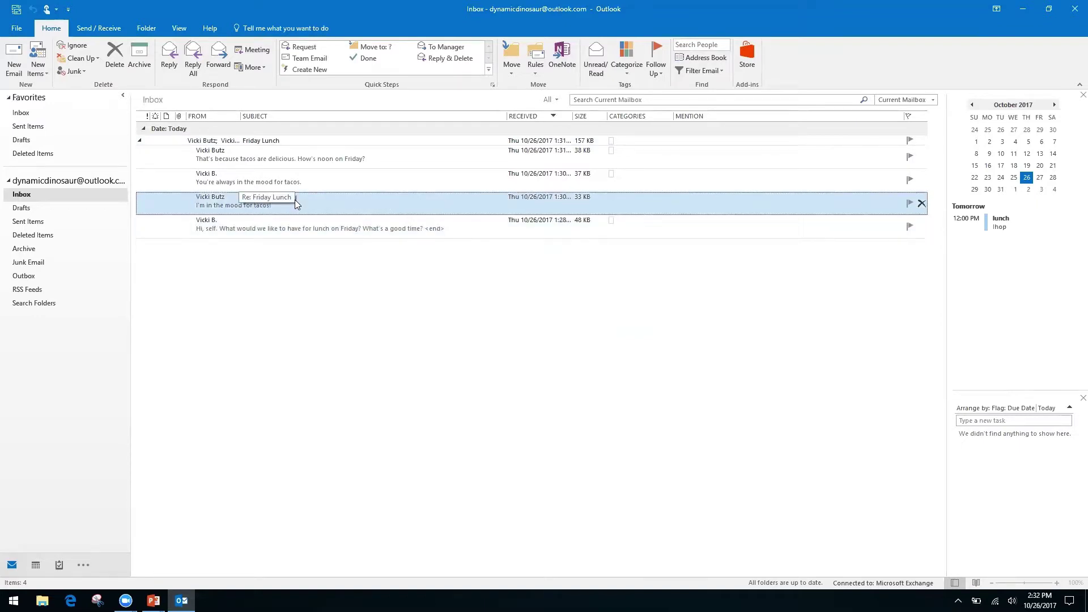
pyautogui.doubleClick(294, 199)
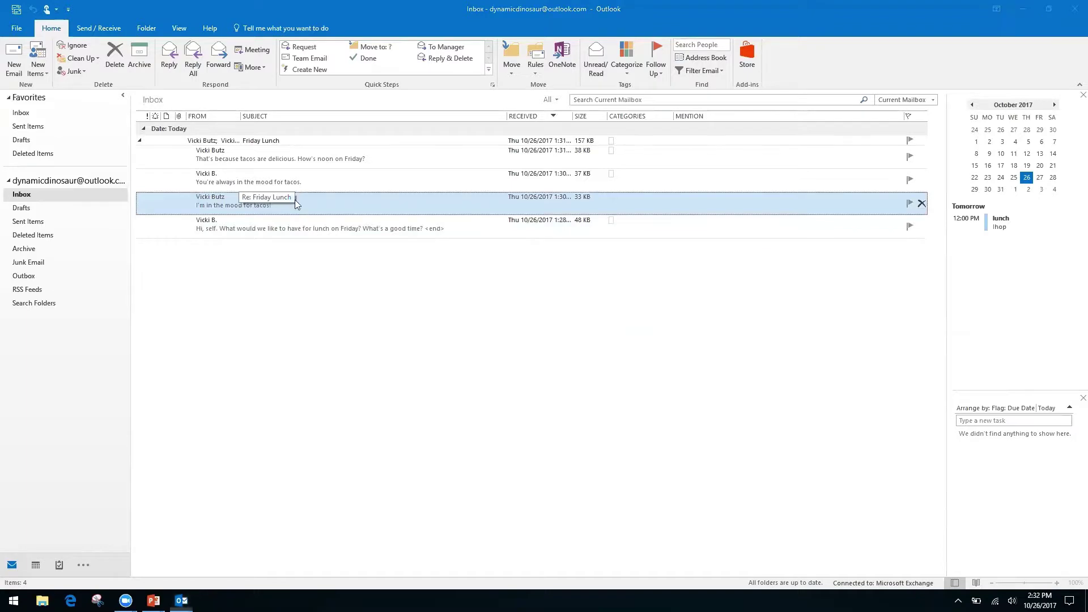
pyautogui.hotkey('ctrl', 'f')
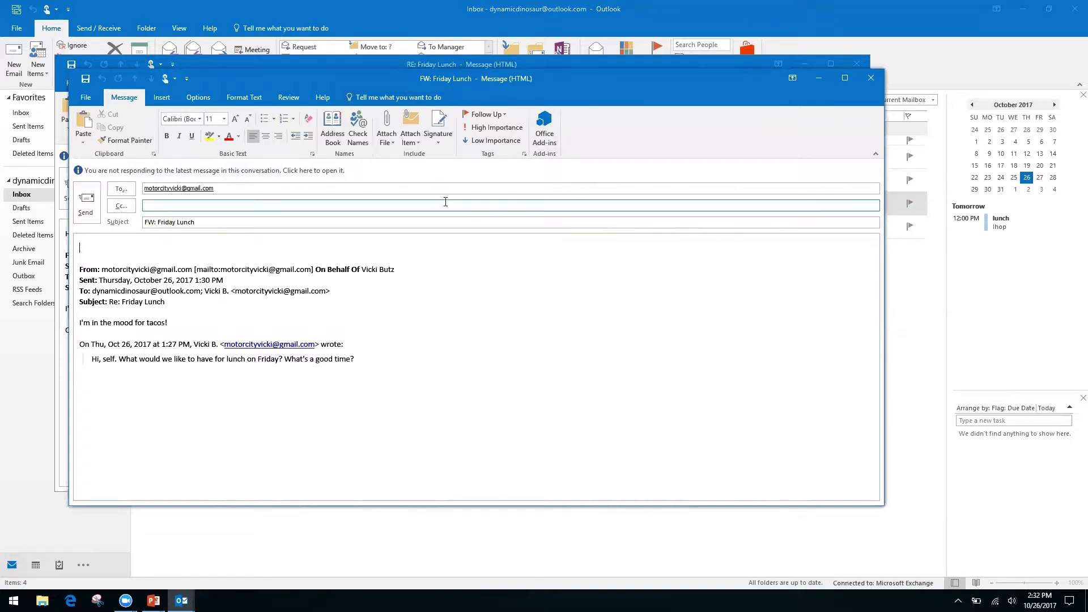
pyautogui.click(871, 82)
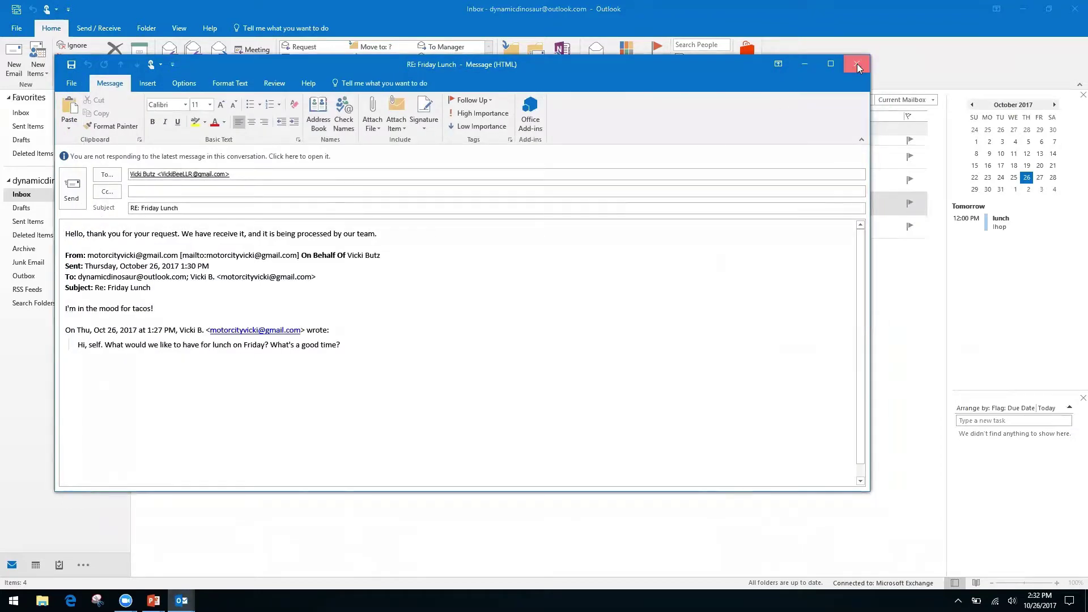
pyautogui.click(858, 64)
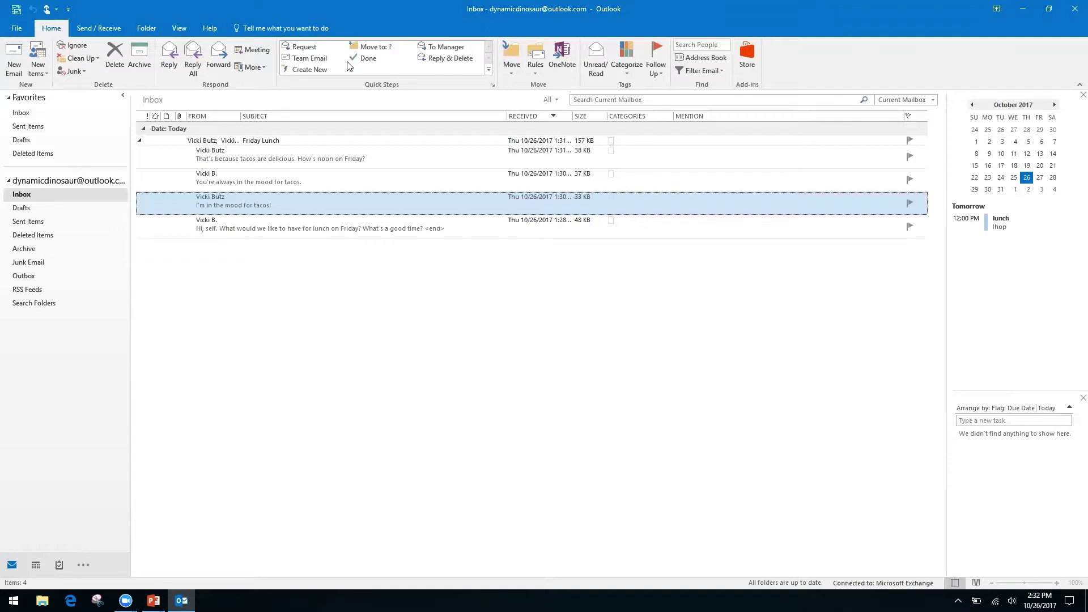
# Start another quick step named 'Folders' with a Move to folder action.
pyautogui.click(318, 70)
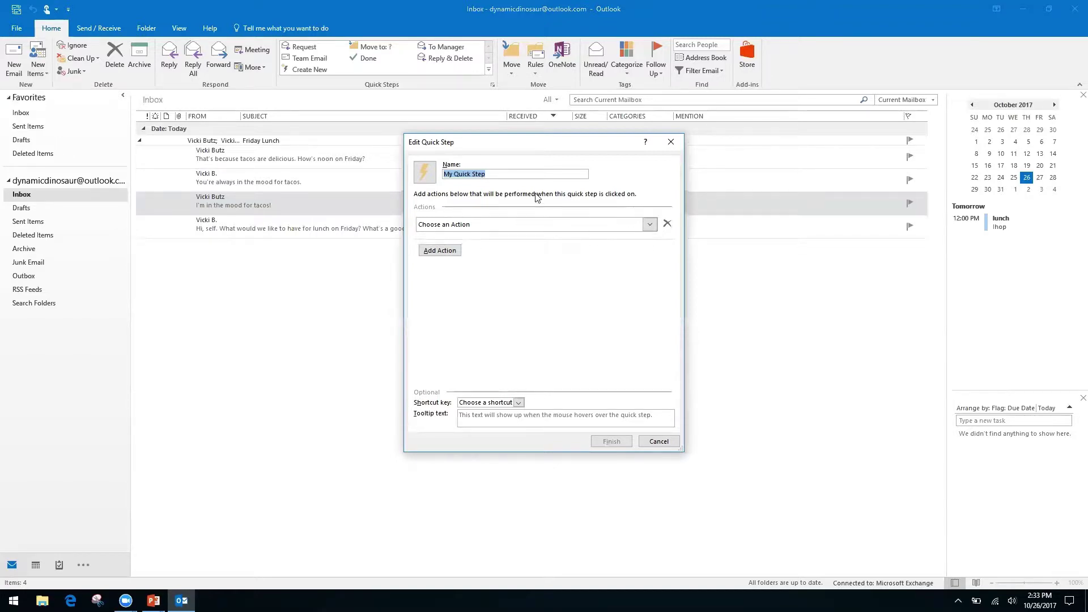
pyautogui.click(495, 172)
pyautogui.hotkey('ctrl', 'a')
pyautogui.write('Folders')
pyautogui.click(644, 222)
pyautogui.click(497, 265)
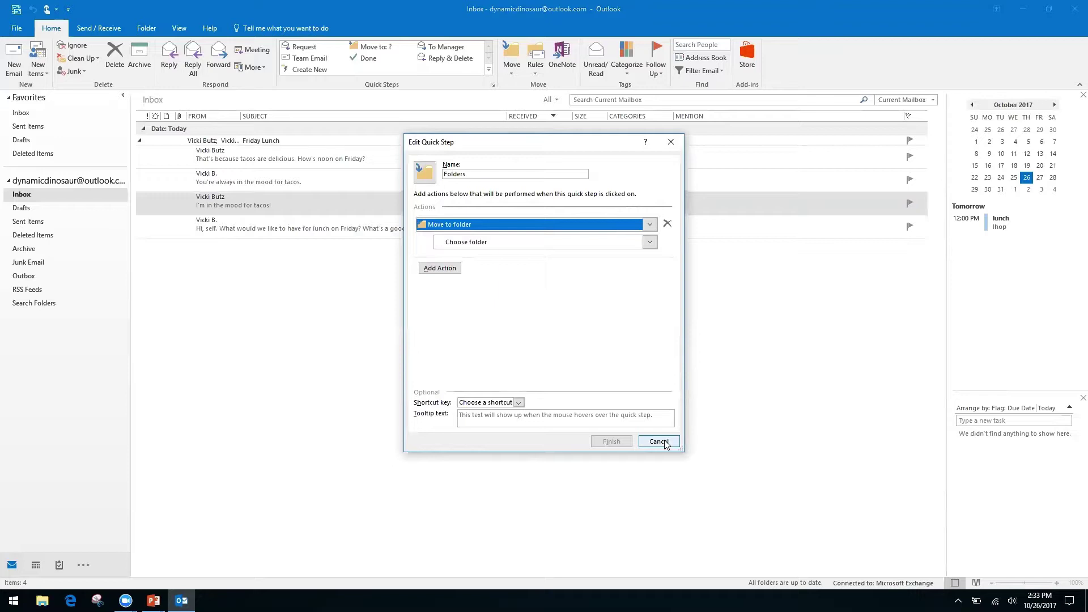
# Postpone the system update notification and open the destination folder choices.
pyautogui.click(666, 444)
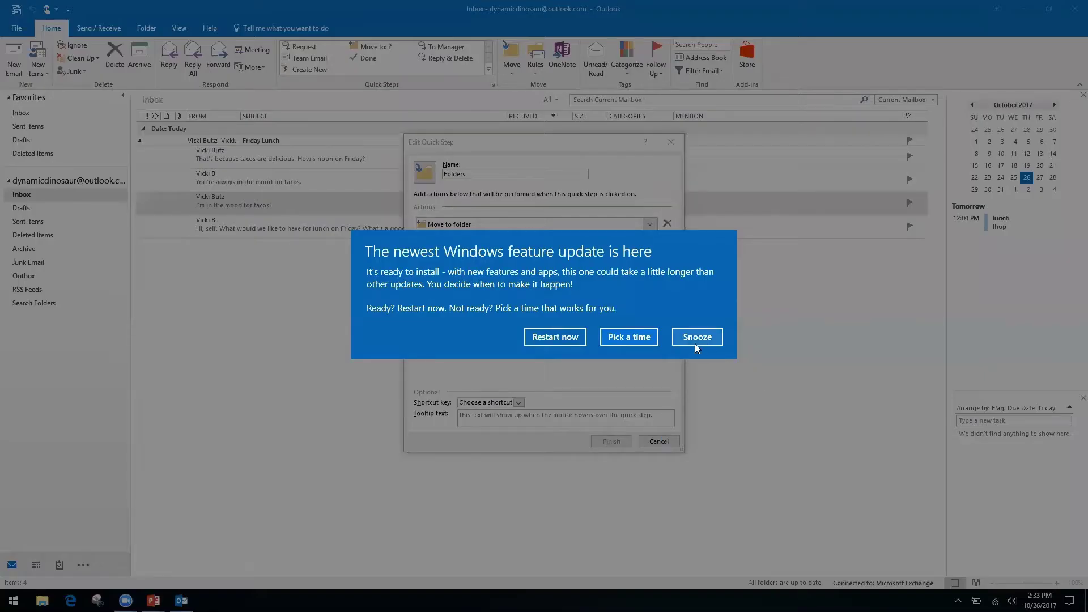
pyautogui.click(702, 339)
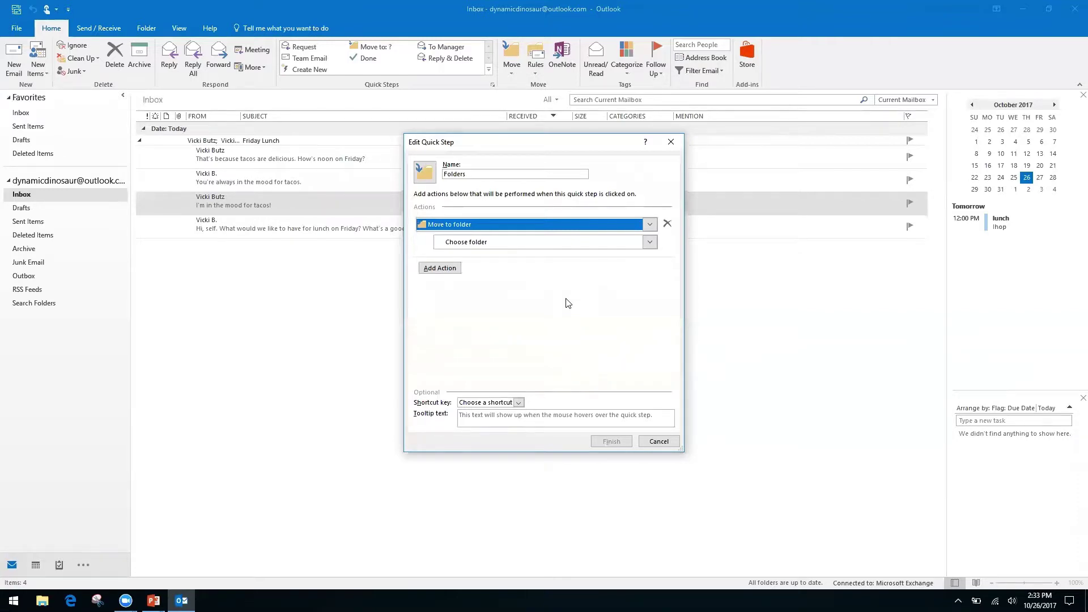
pyautogui.click(460, 245)
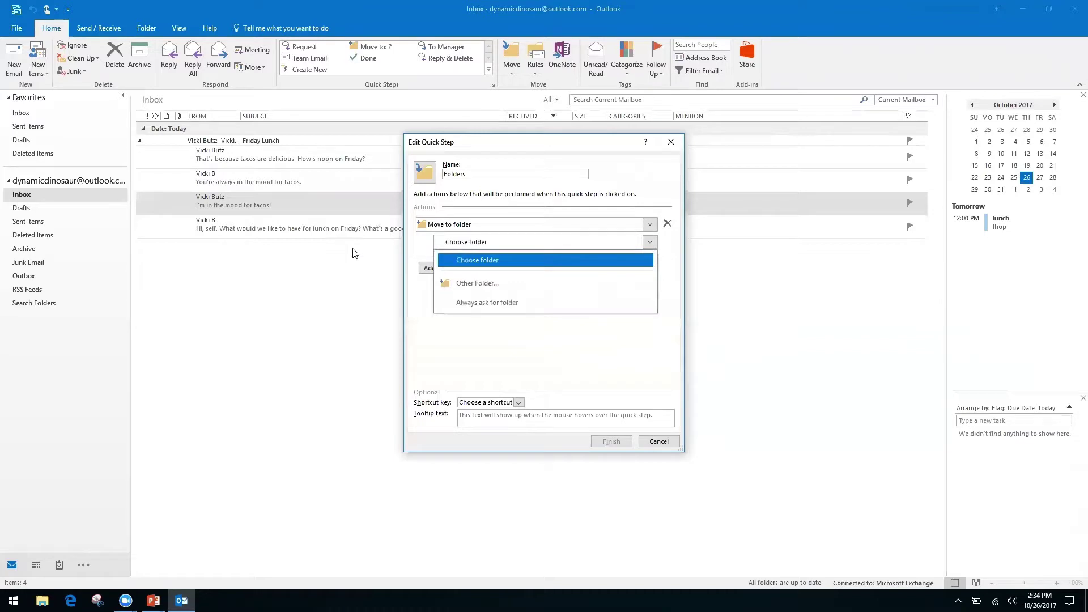
# Create a new 'Finances' folder under Inbox and make it the quick step's destination.
pyautogui.click(497, 285)
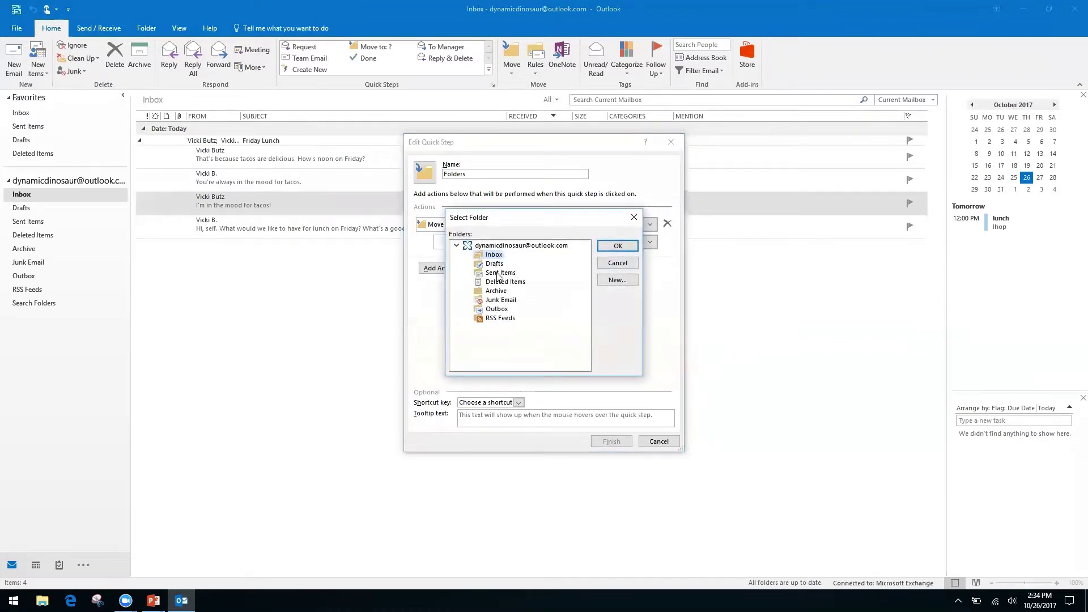
pyautogui.click(616, 281)
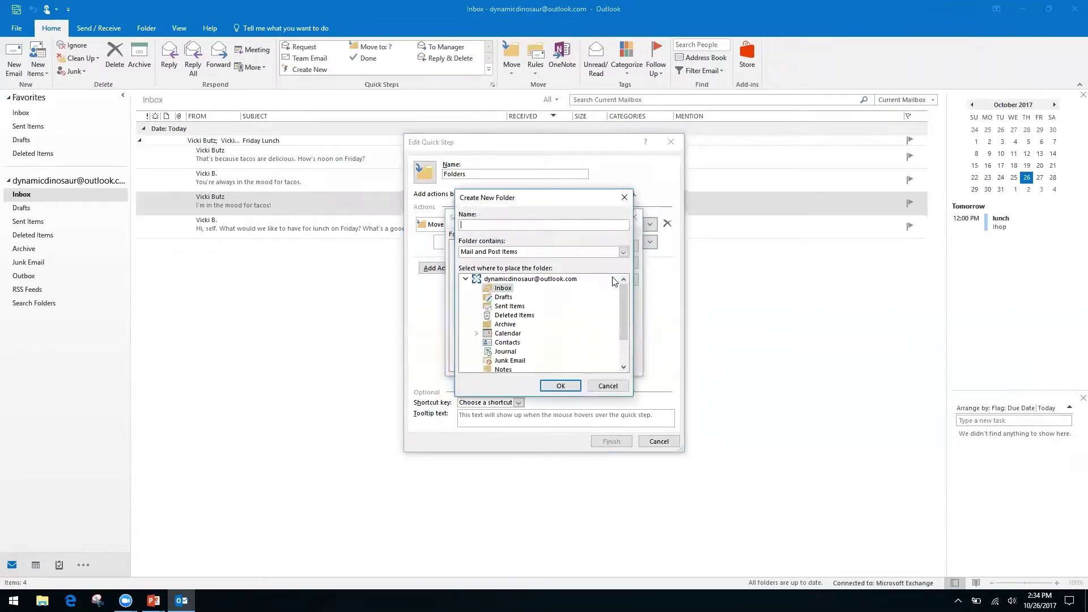
pyautogui.write('Finances')
pyautogui.click(558, 386)
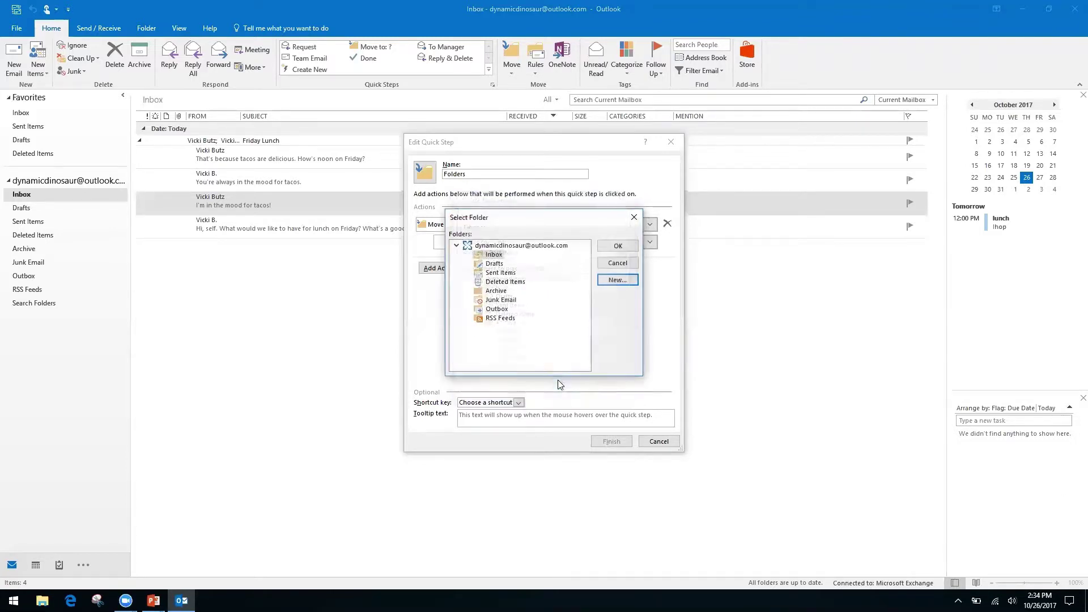
pyautogui.click(610, 247)
# Rename the quick step to 'Finances' and save it.
pyautogui.doubleClick(491, 173)
pyautogui.click(491, 174)
pyautogui.write('Fina')
pyautogui.press('BackSpace')
pyautogui.press('BackSpace')
pyautogui.press('BackSpace')
pyautogui.press('BackSpace')
pyautogui.press('BackSpace')
pyautogui.press('BackSpace')
pyautogui.press('BackSpace')
pyautogui.press('BackSpace')
pyautogui.press('BackSpace')
pyautogui.press('BackSpace')
pyautogui.write('Finances')
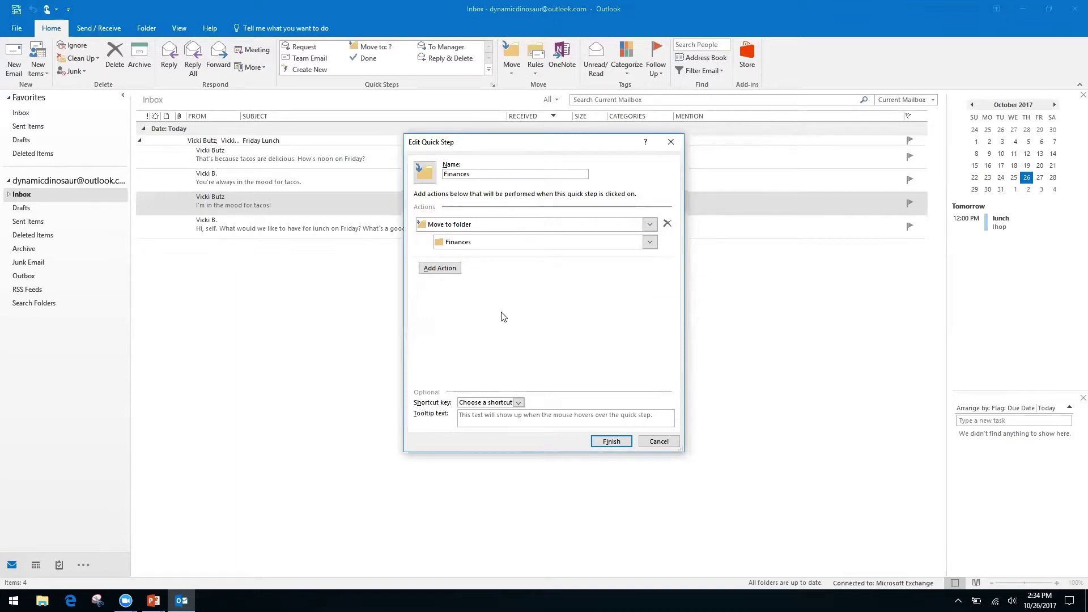
pyautogui.click(611, 443)
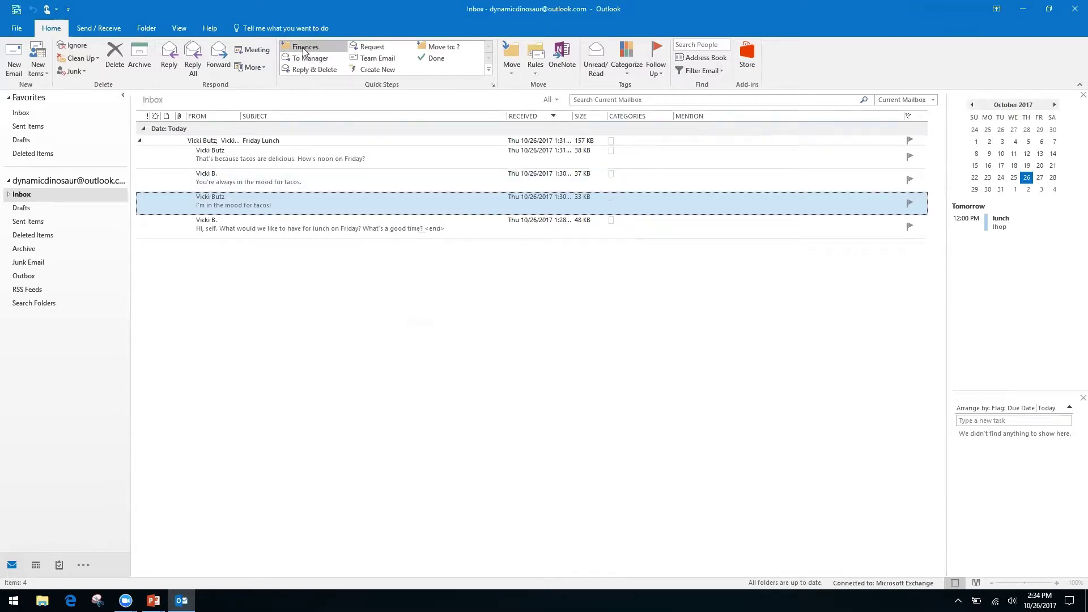
# File the 'I'm in the mood for tacos!' message into Finances, check the folder, and return to Inbox.
pyautogui.click(305, 49)
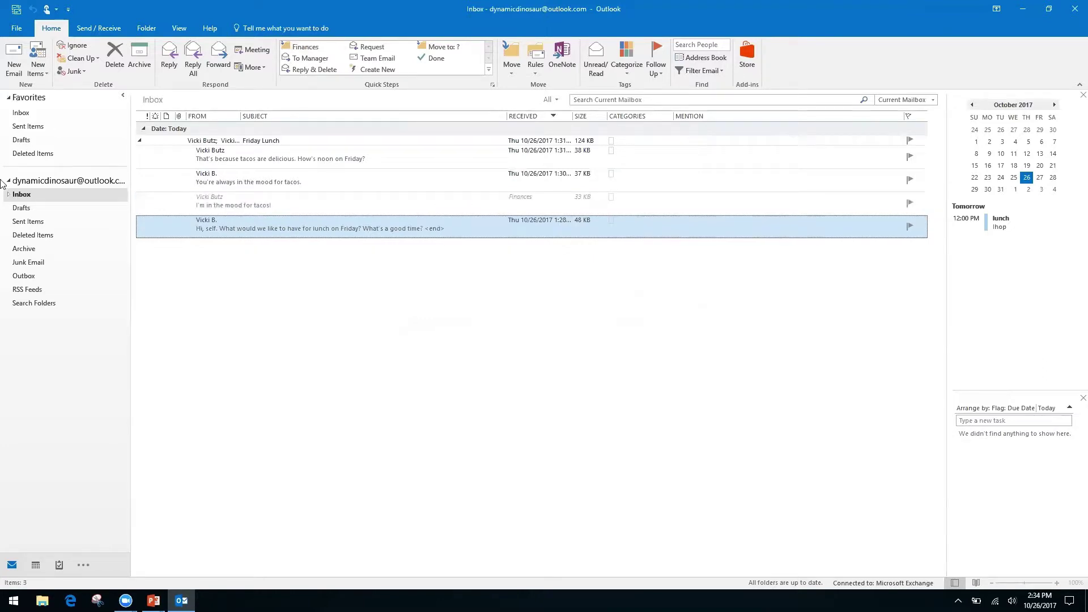
pyautogui.click(8, 194)
pyautogui.click(31, 208)
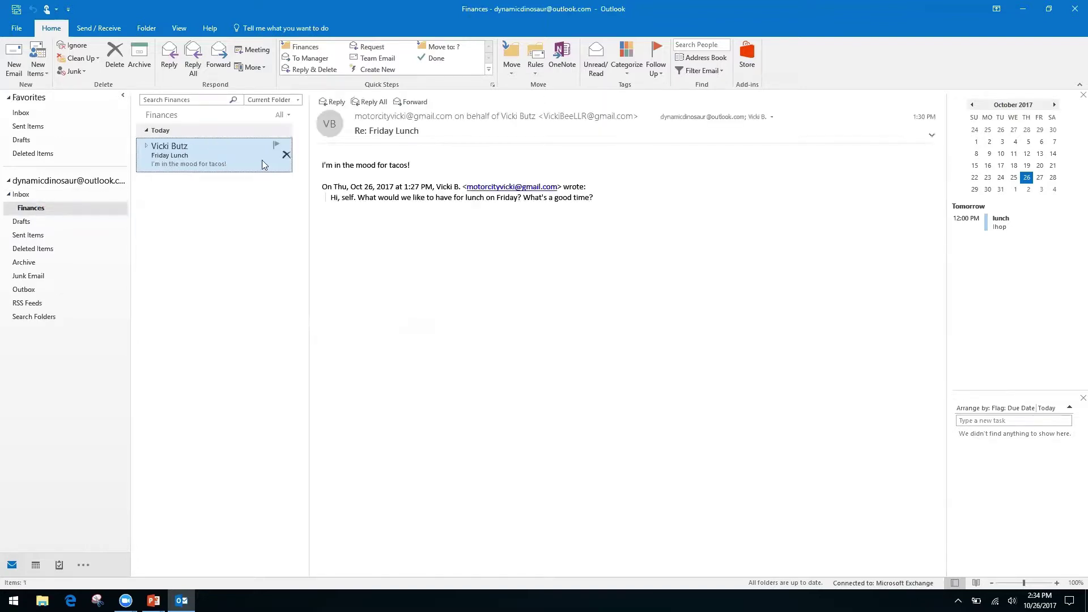
pyautogui.click(23, 196)
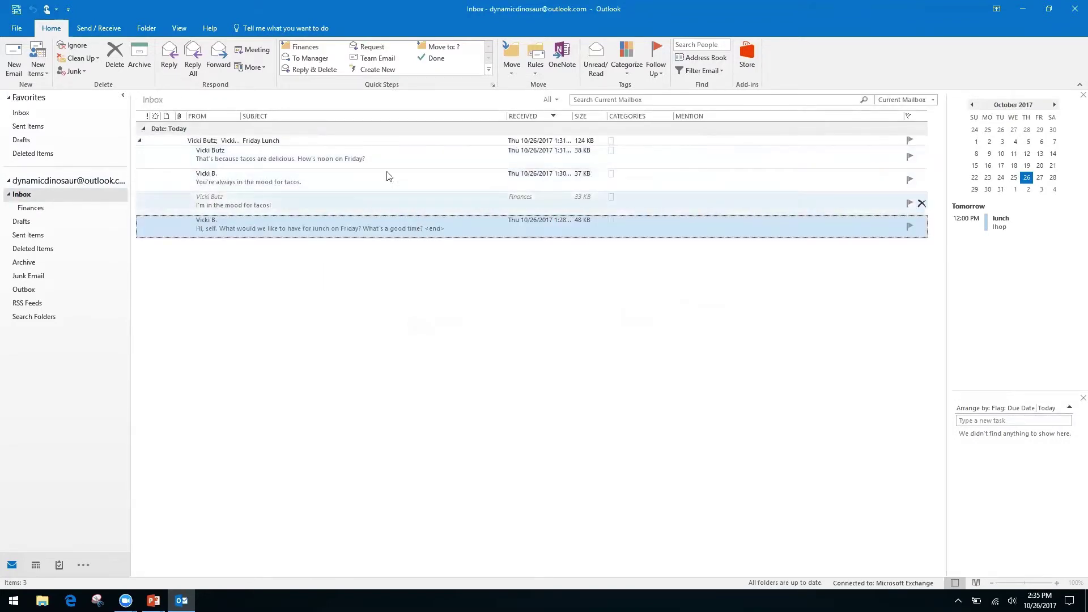
# Open the Friday Lunch conversation in its own window to review it, then expand it in Inbox.
pyautogui.click(141, 145)
pyautogui.click(140, 142)
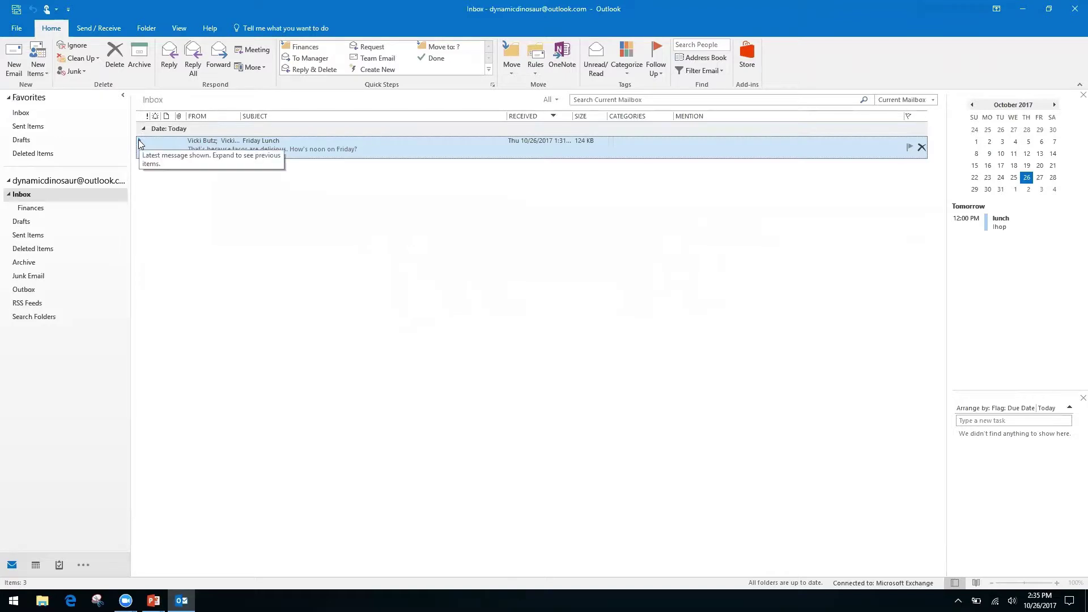
pyautogui.moveTo(133, 154); pyautogui.dragTo(133, 154)
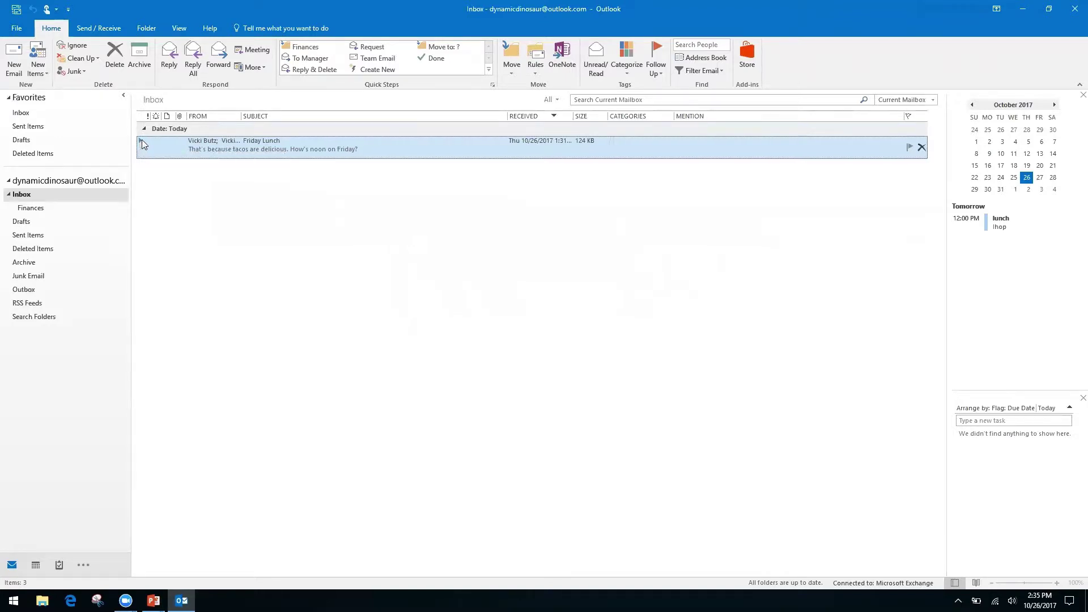
pyautogui.doubleClick(142, 144)
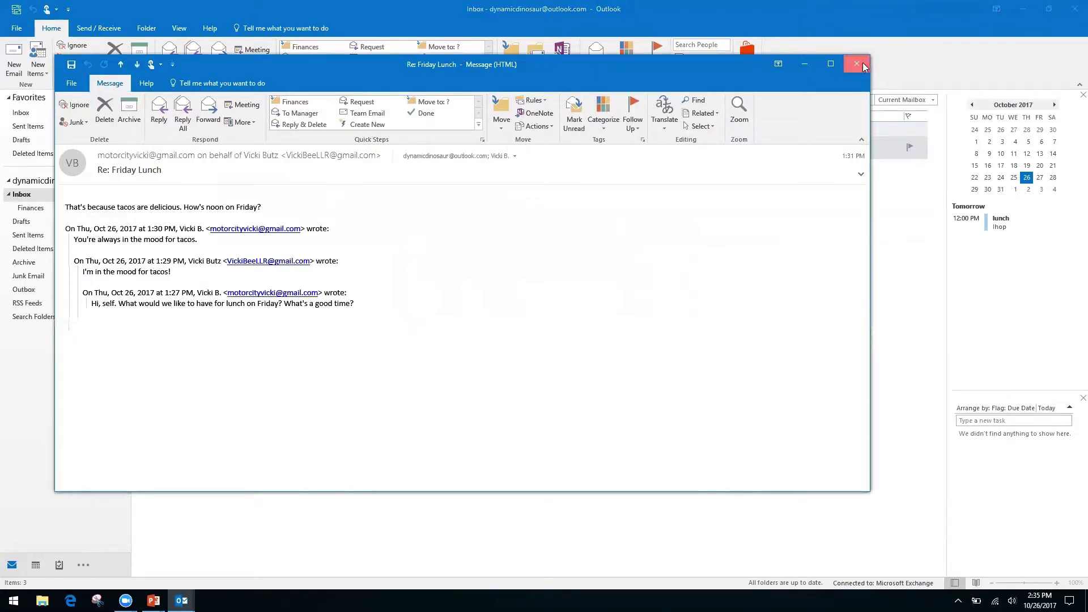
pyautogui.click(861, 64)
pyautogui.click(141, 140)
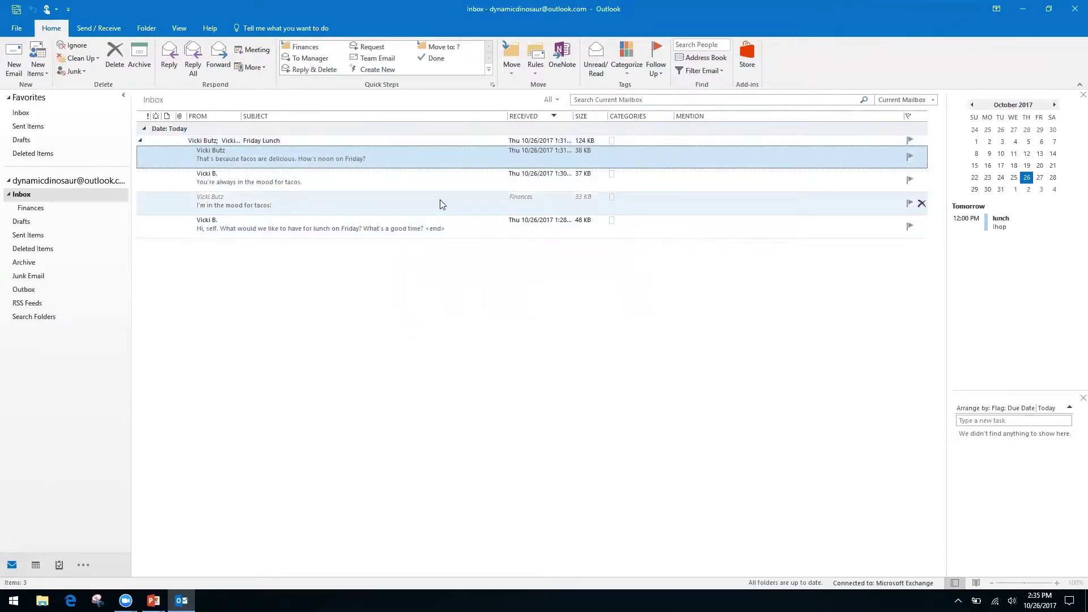
# Delete the 'You're always in the mood for tacos' reply.
pyautogui.click(385, 202)
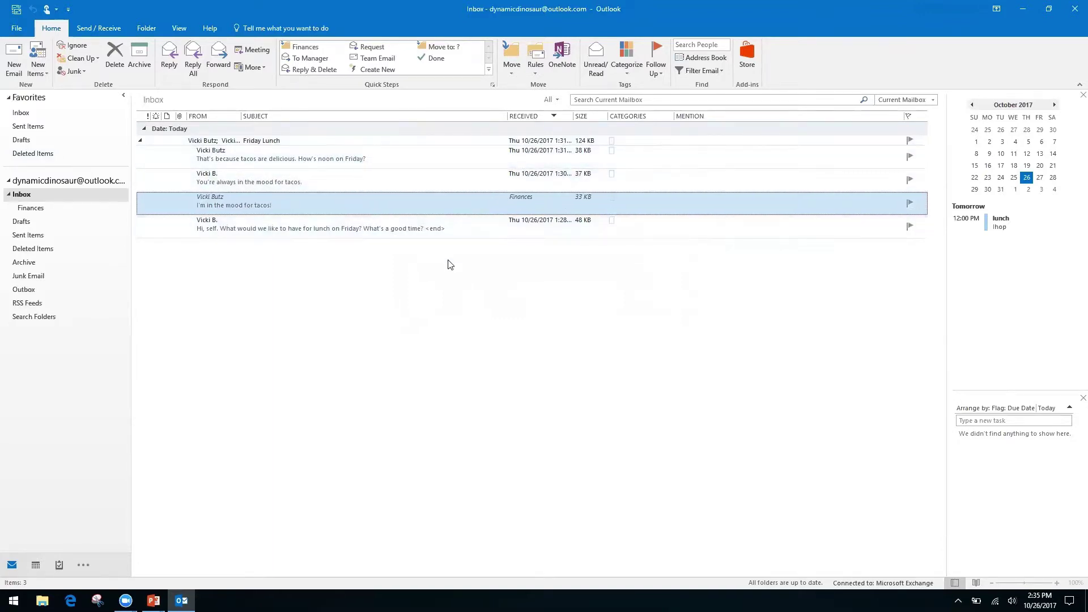
pyautogui.click(381, 181)
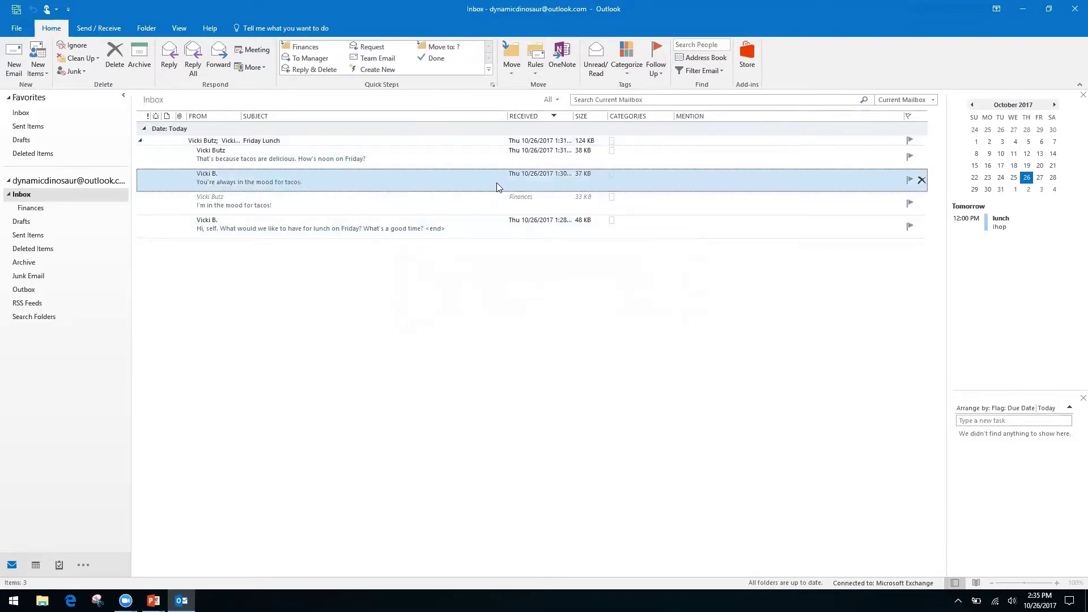
pyautogui.click(114, 60)
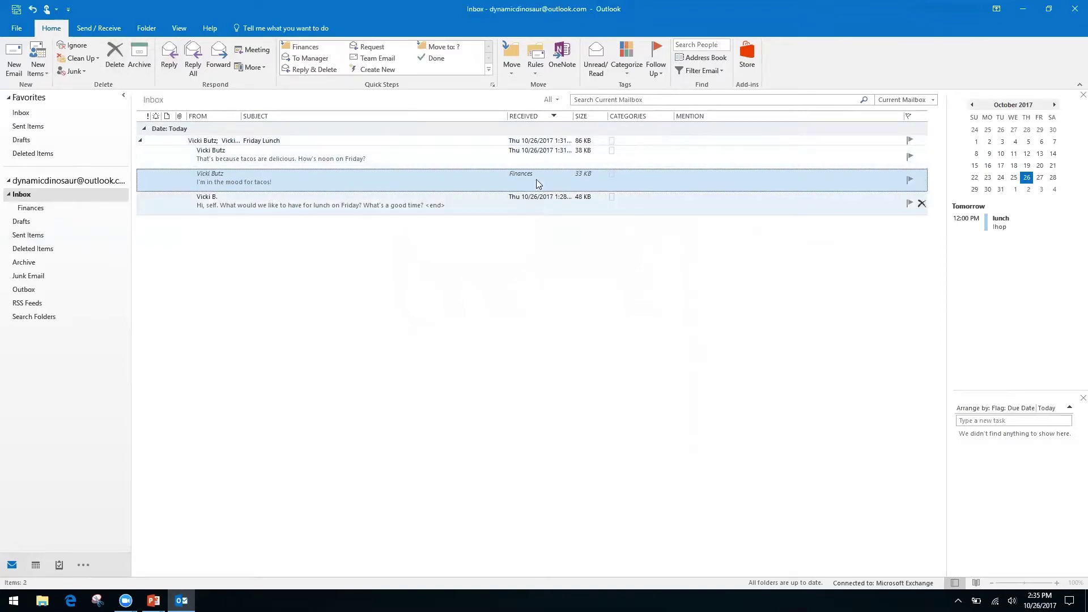
# Collapse the Friday Lunch conversation back to a single row.
pyautogui.click(140, 143)
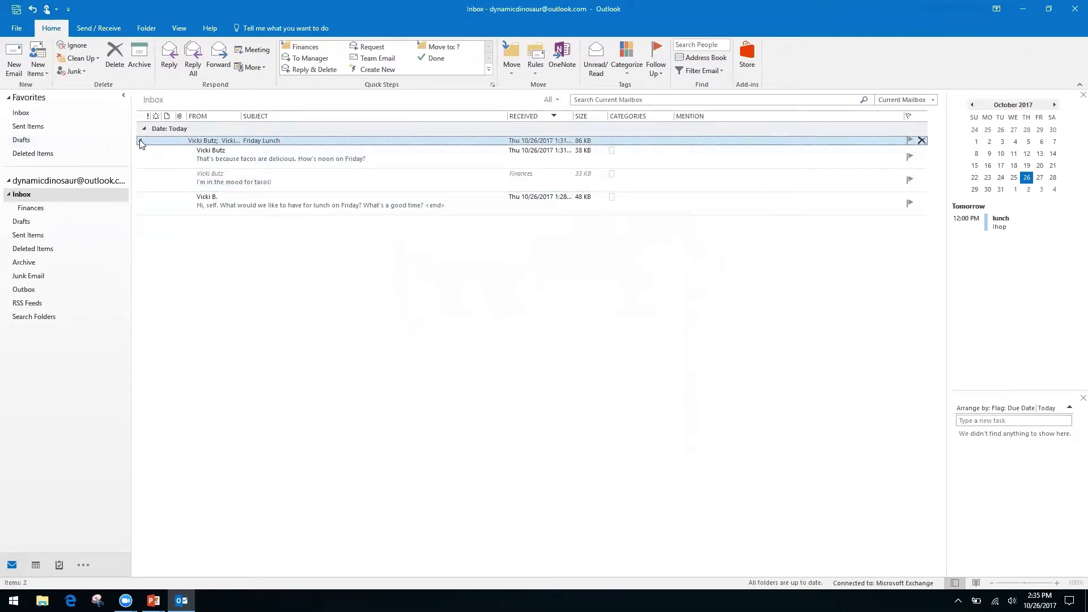
pyautogui.click(140, 141)
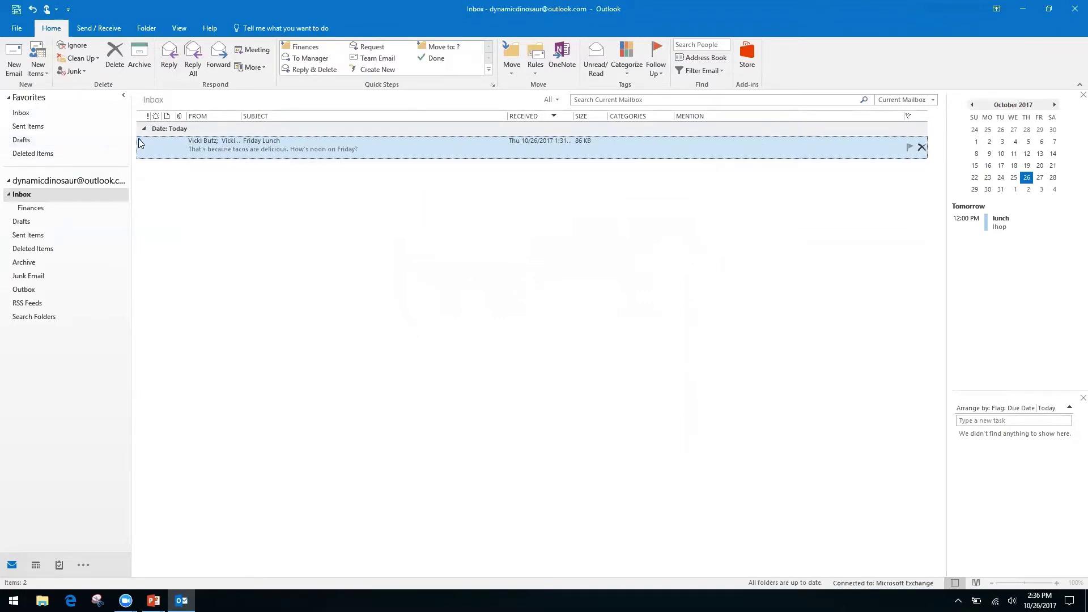
pyautogui.click(140, 142)
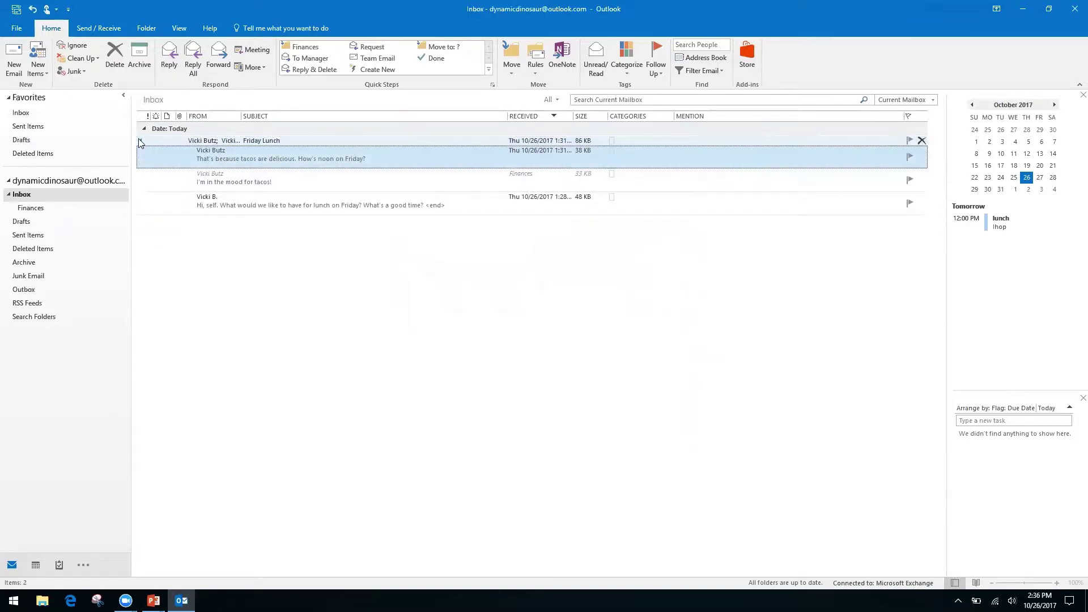
pyautogui.click(140, 142)
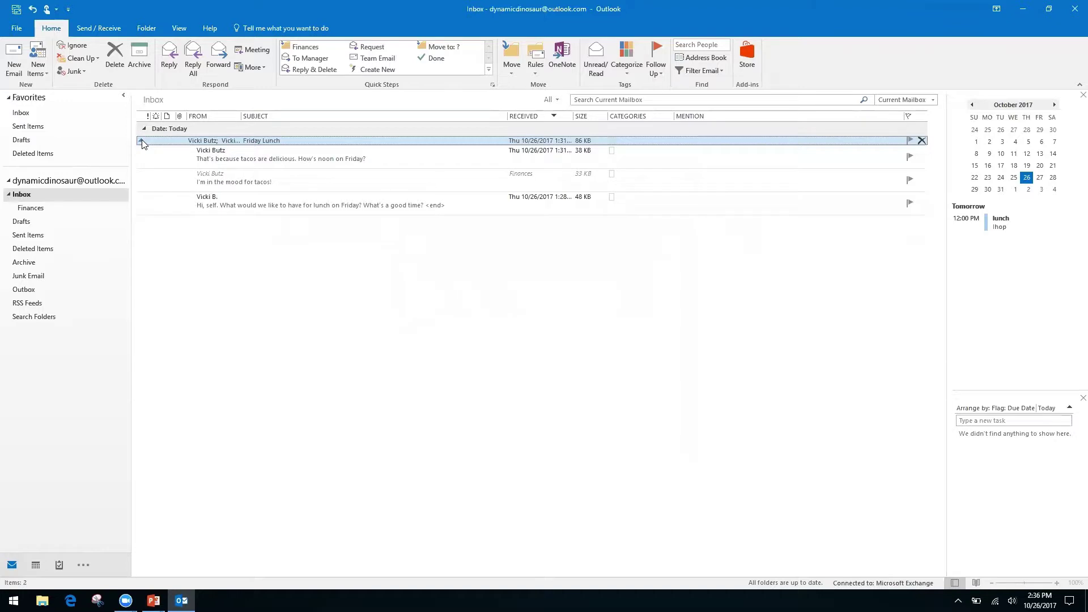
pyautogui.click(141, 141)
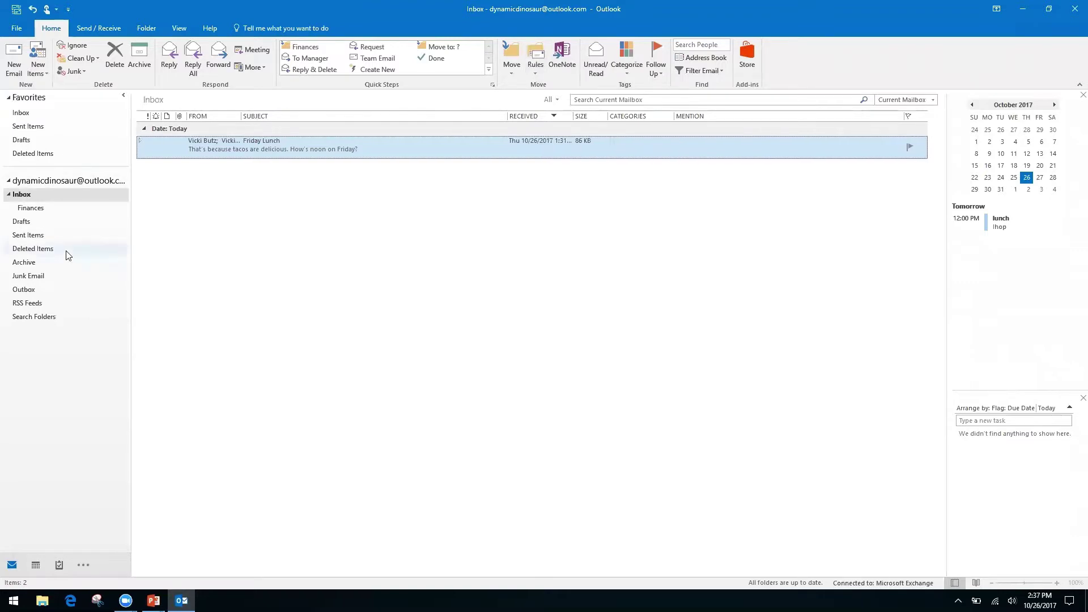
# Start a rule from the Friday Lunch message with Rules > Create Rule and open Advanced Options.
pyautogui.click(41, 336)
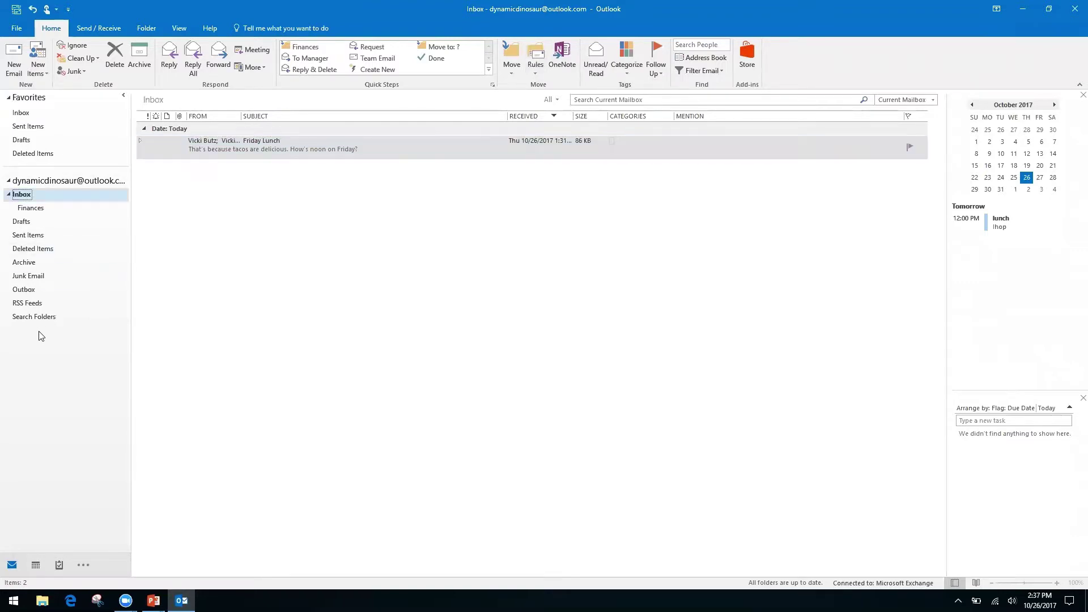
pyautogui.click(532, 72)
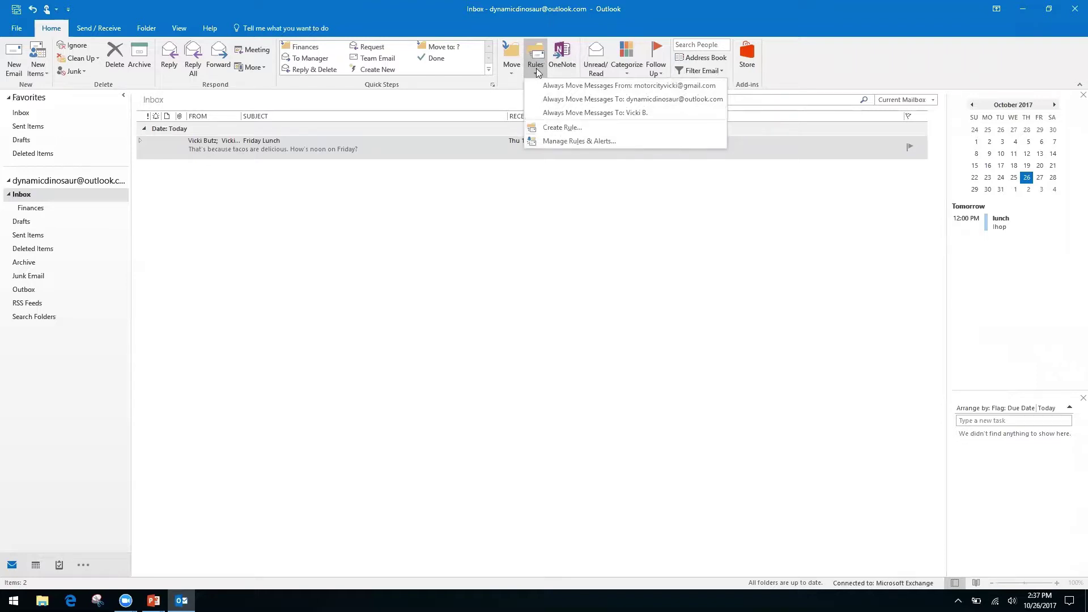
pyautogui.click(560, 129)
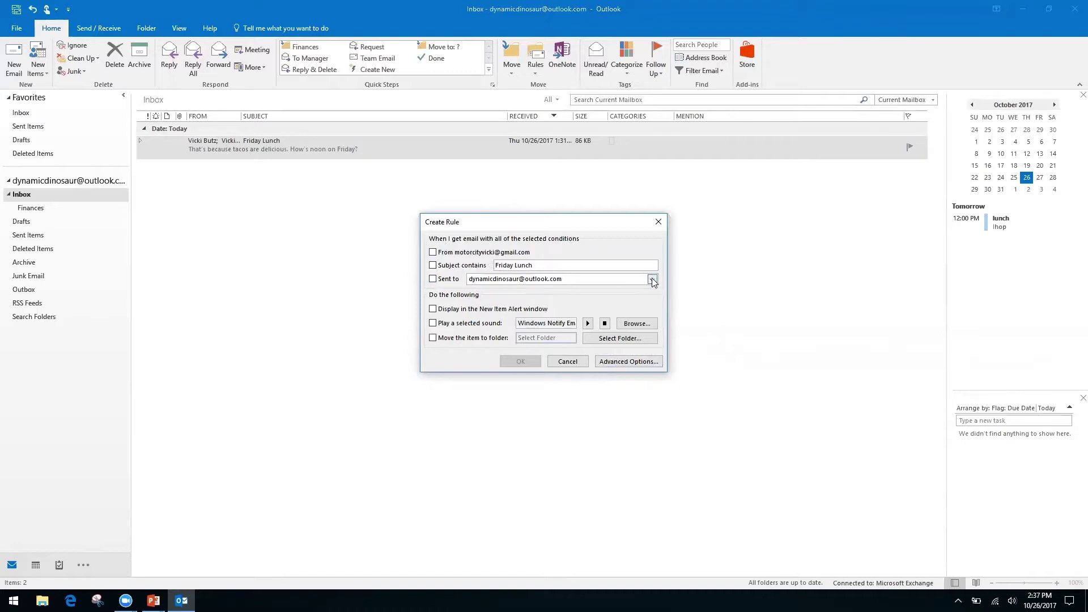
pyautogui.click(618, 361)
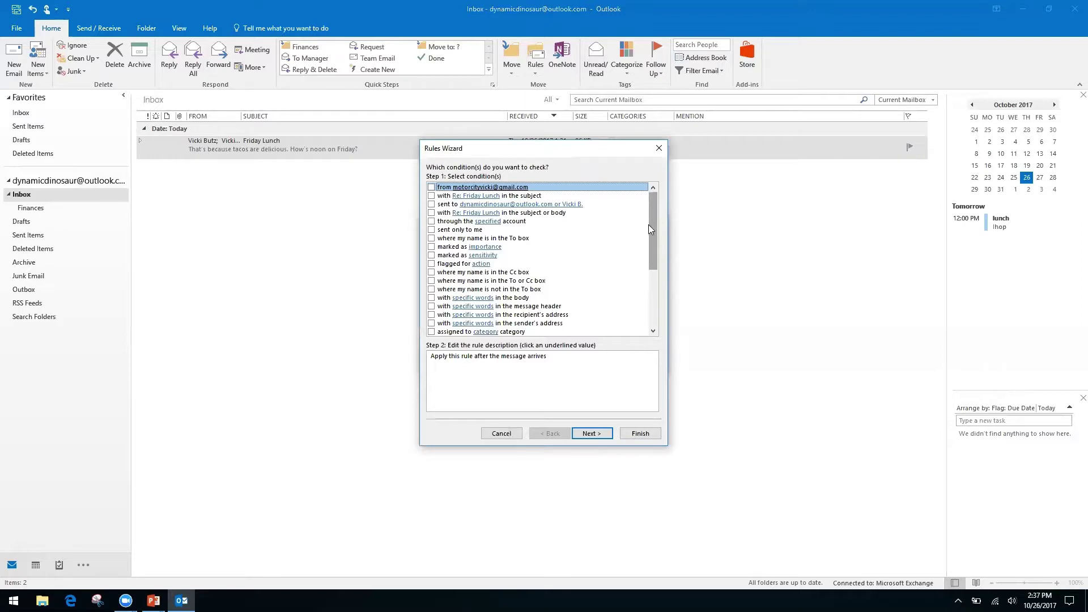
# Use 'where my name is not in the To box' as the condition instead of the Cc condition.
pyautogui.click(431, 273)
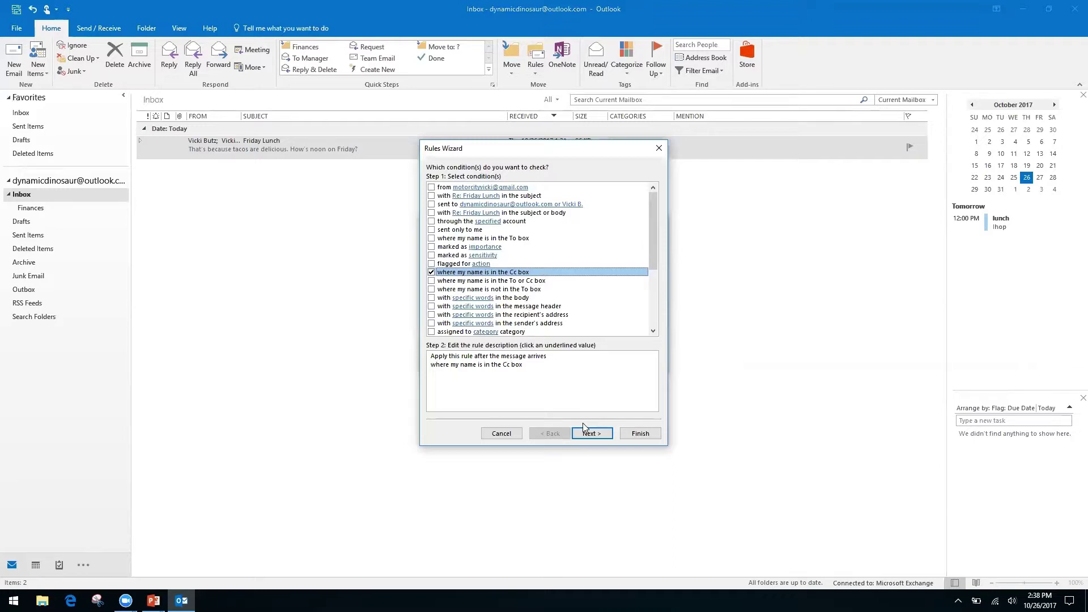
pyautogui.click(431, 272)
pyautogui.click(431, 290)
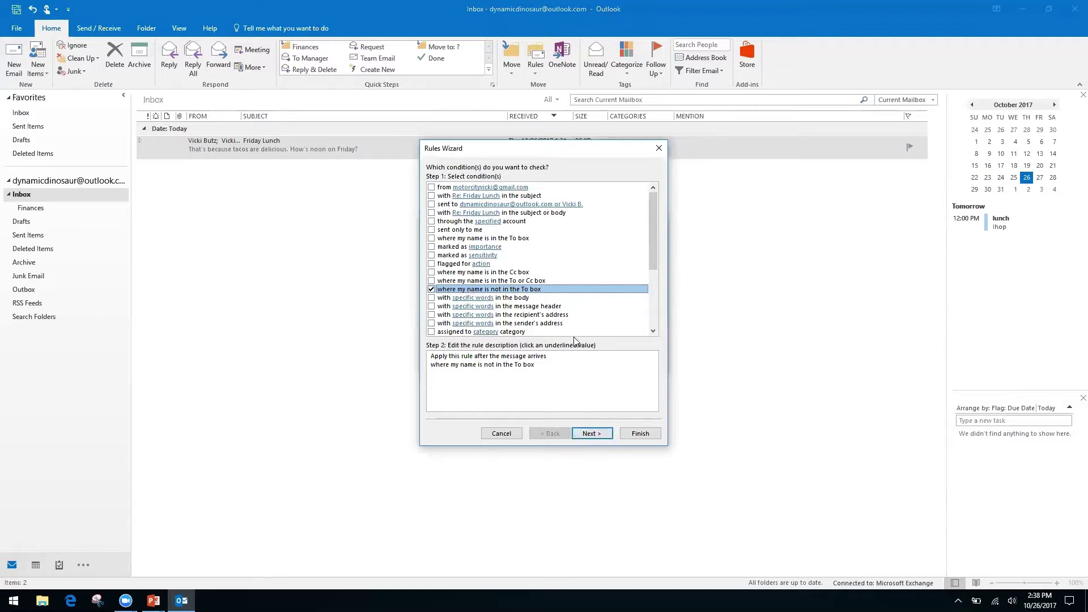
pyautogui.click(602, 438)
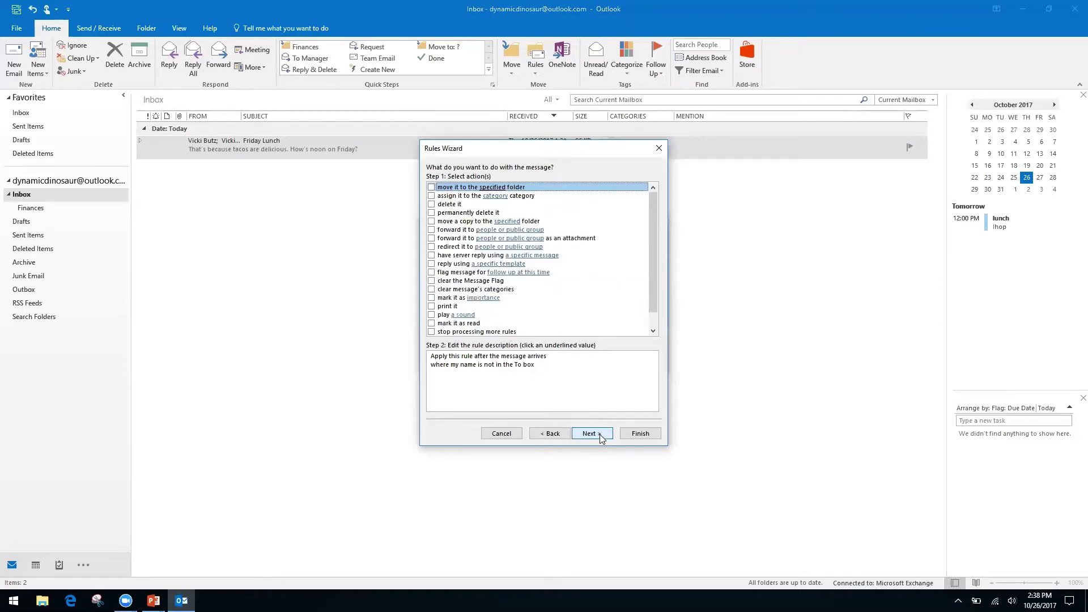
# Set the rule's action to move messages into a new 'Inbox CC' folder under Inbox.
pyautogui.click(431, 187)
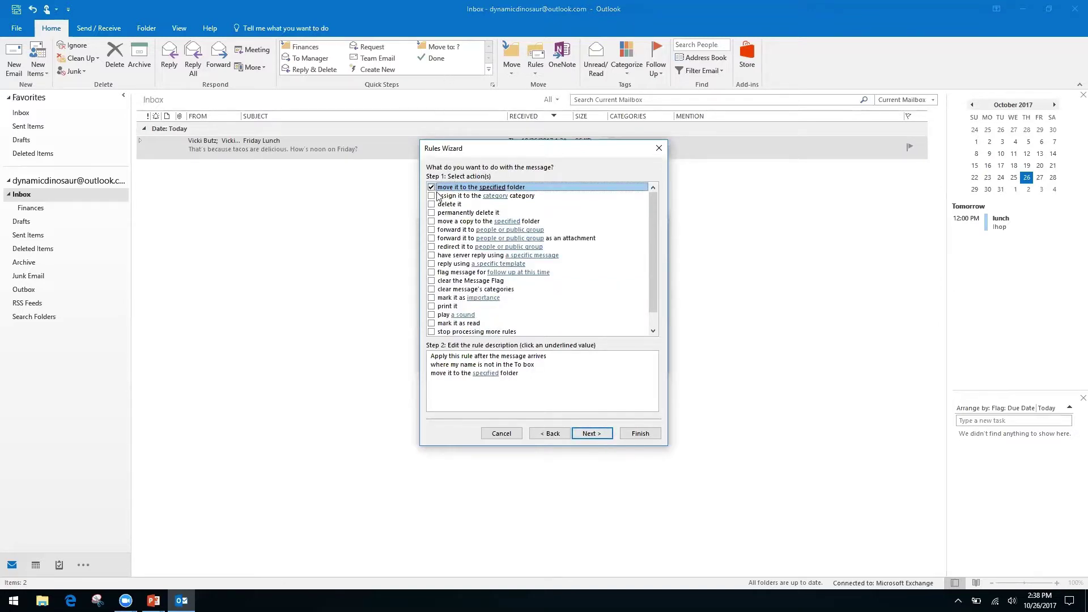
pyautogui.click(486, 373)
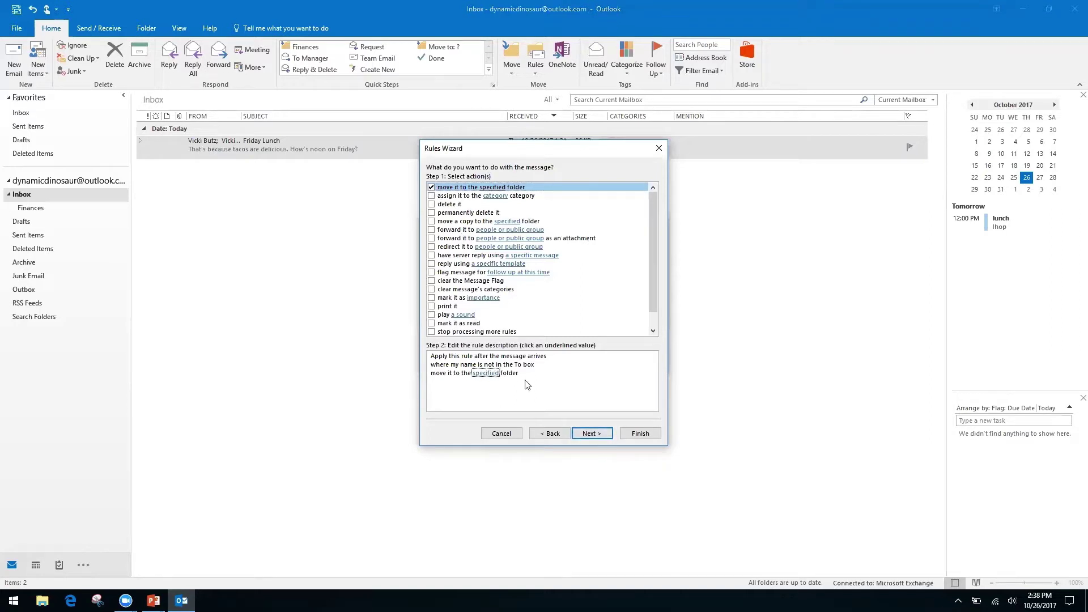
pyautogui.click(486, 374)
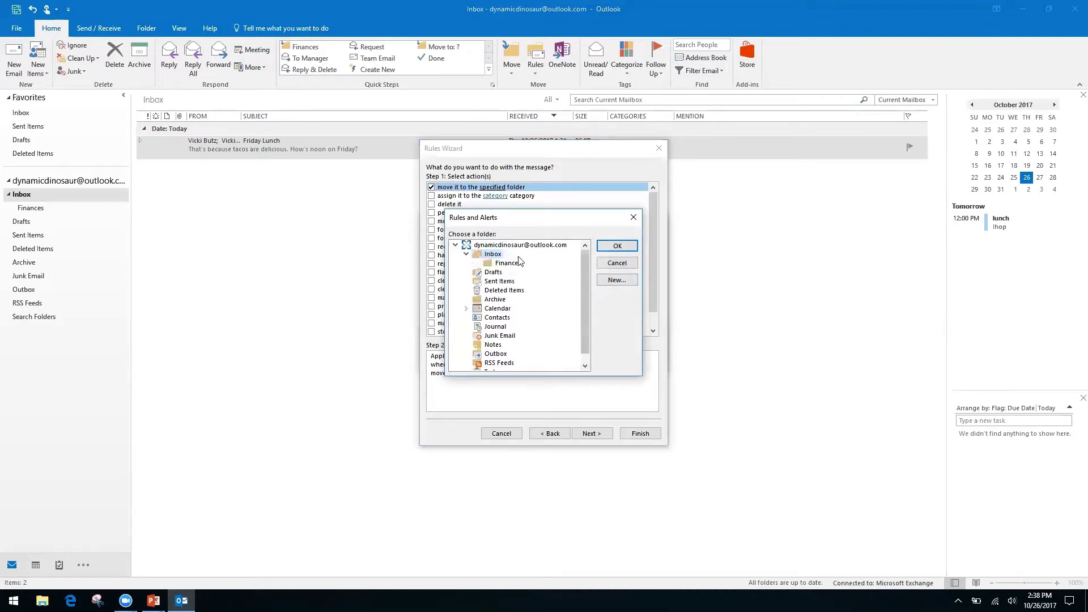
pyautogui.click(618, 280)
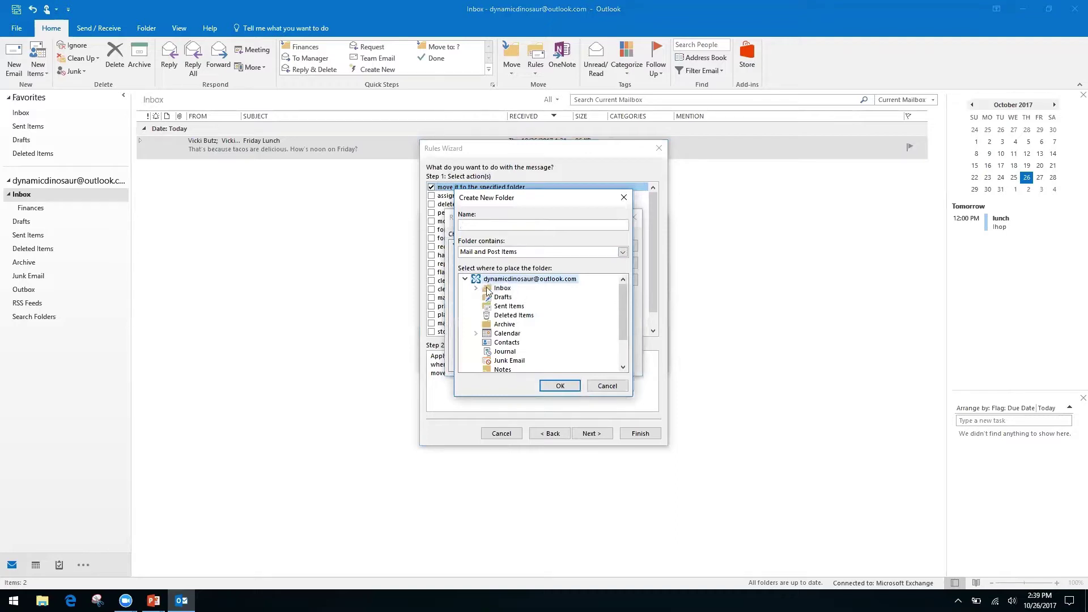
pyautogui.click(502, 289)
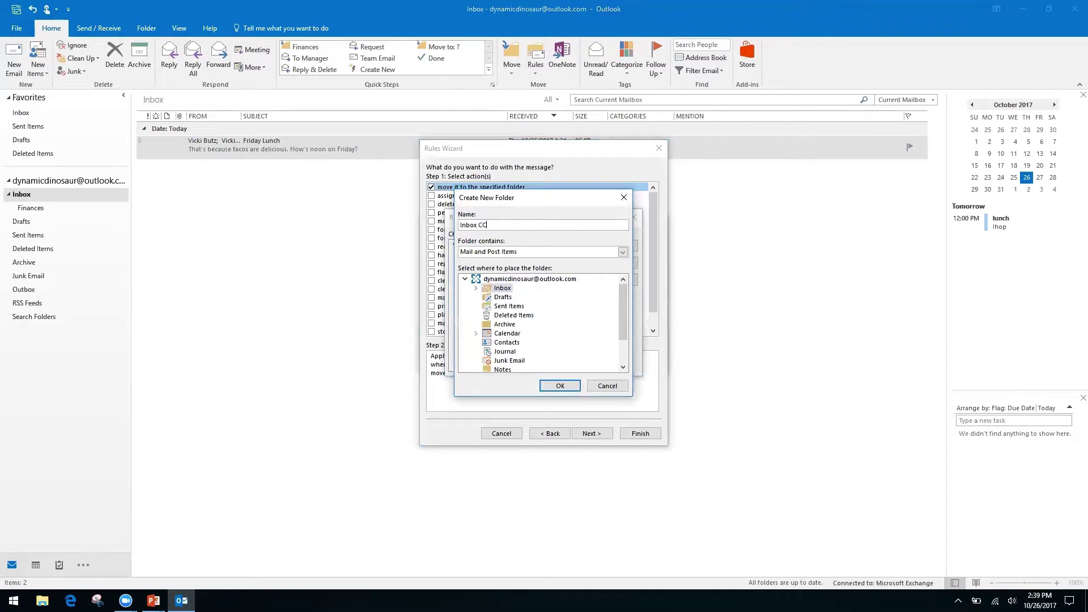
pyautogui.click(560, 385)
pyautogui.click(615, 247)
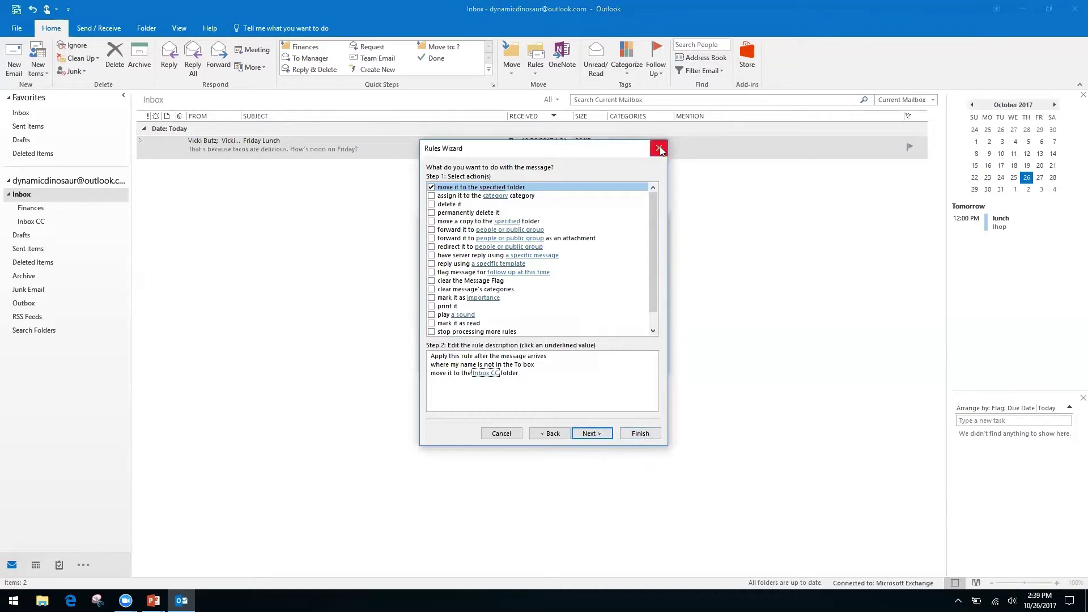
pyautogui.click(608, 438)
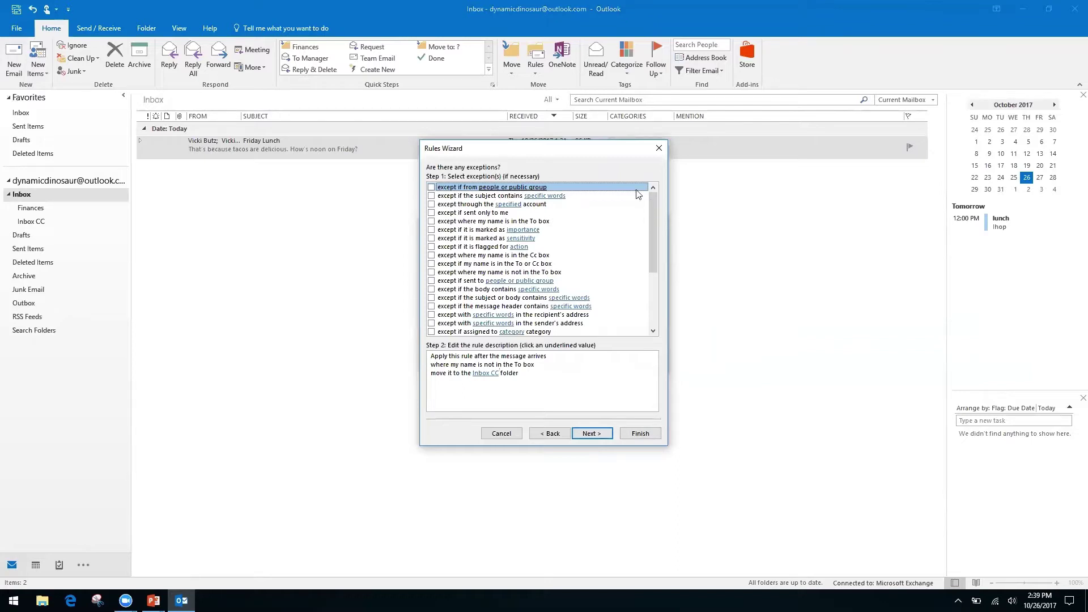
# Leave the 'except if from people or public group' exception unchecked and continue to final setup.
pyautogui.click(492, 373)
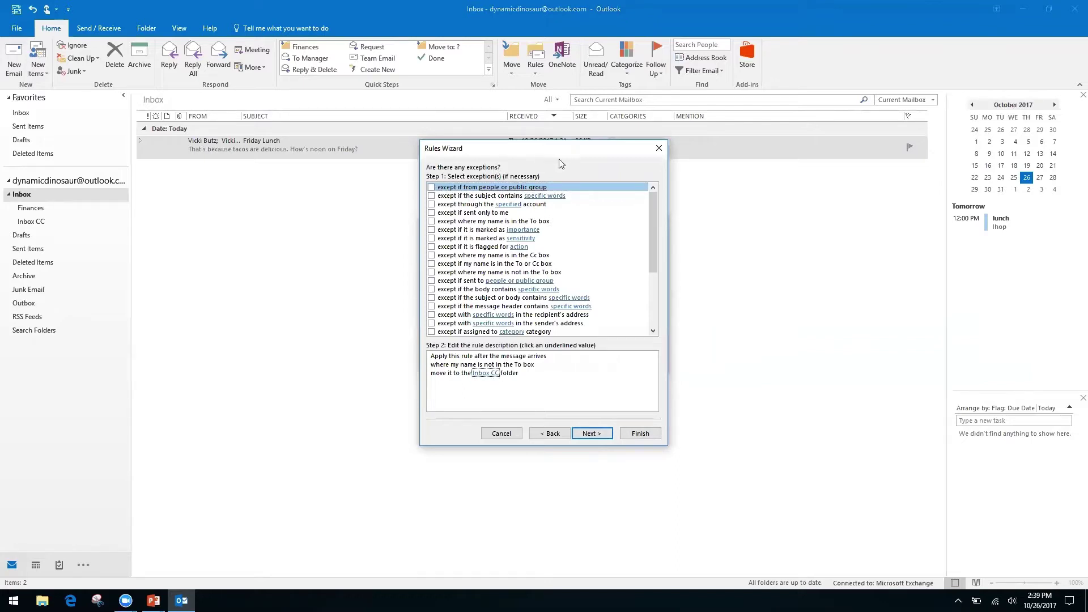
pyautogui.click(432, 187)
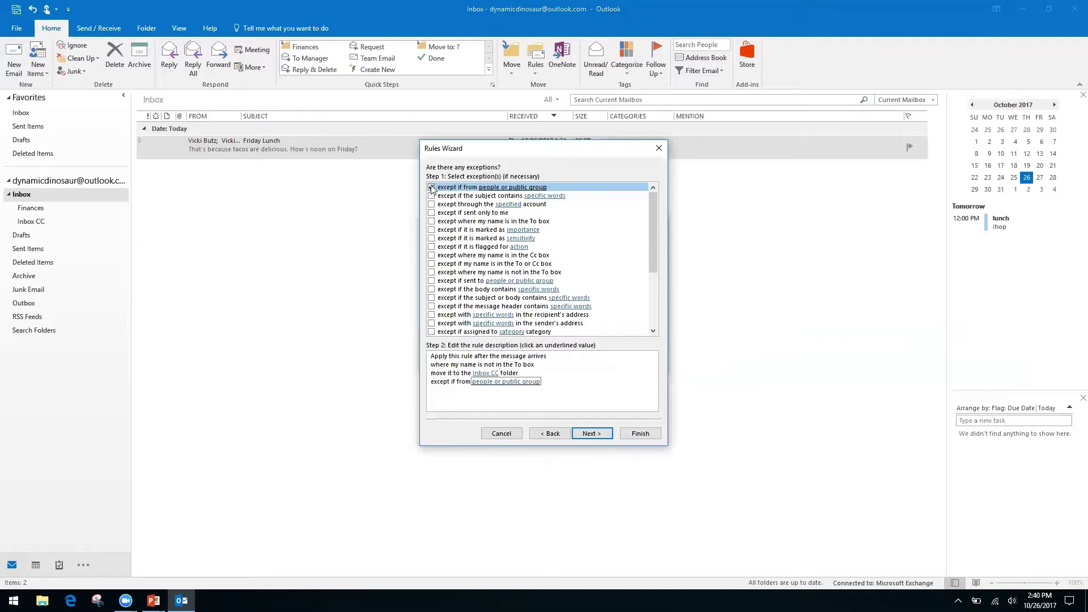
pyautogui.click(481, 387)
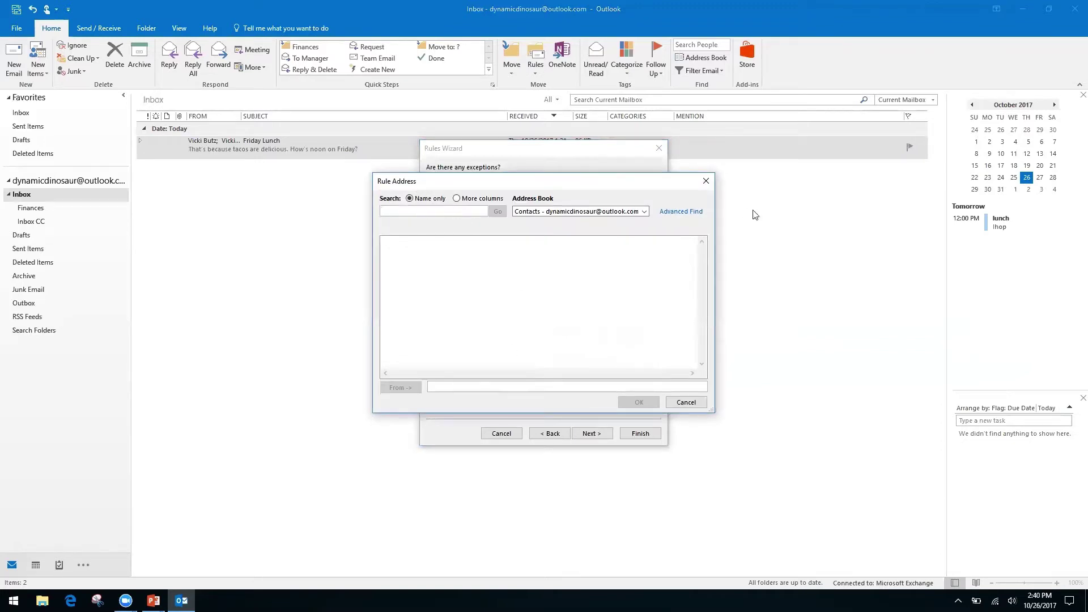
pyautogui.click(644, 212)
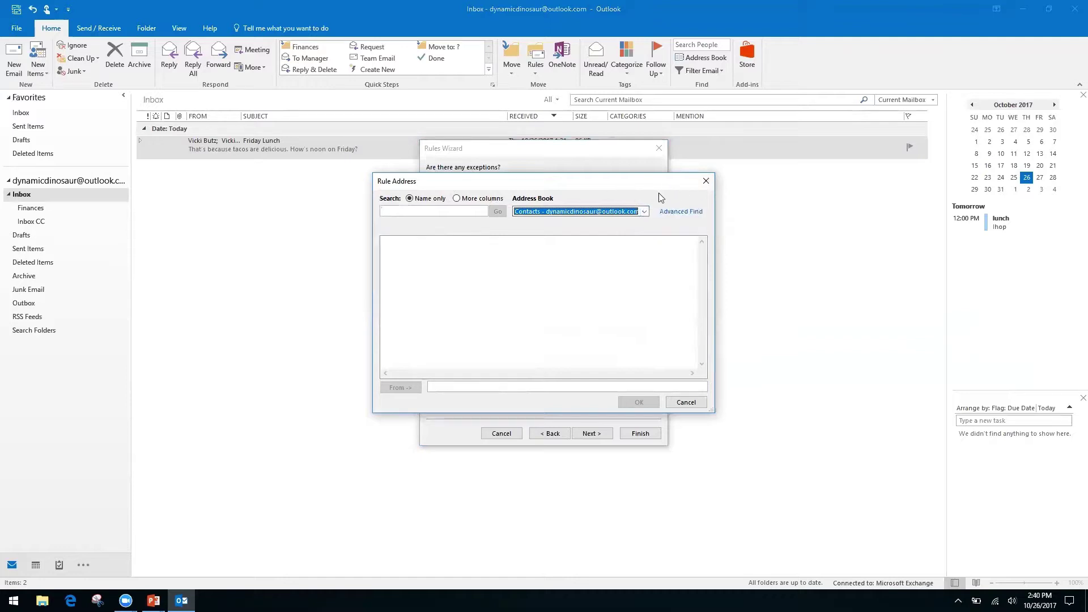
pyautogui.click(706, 181)
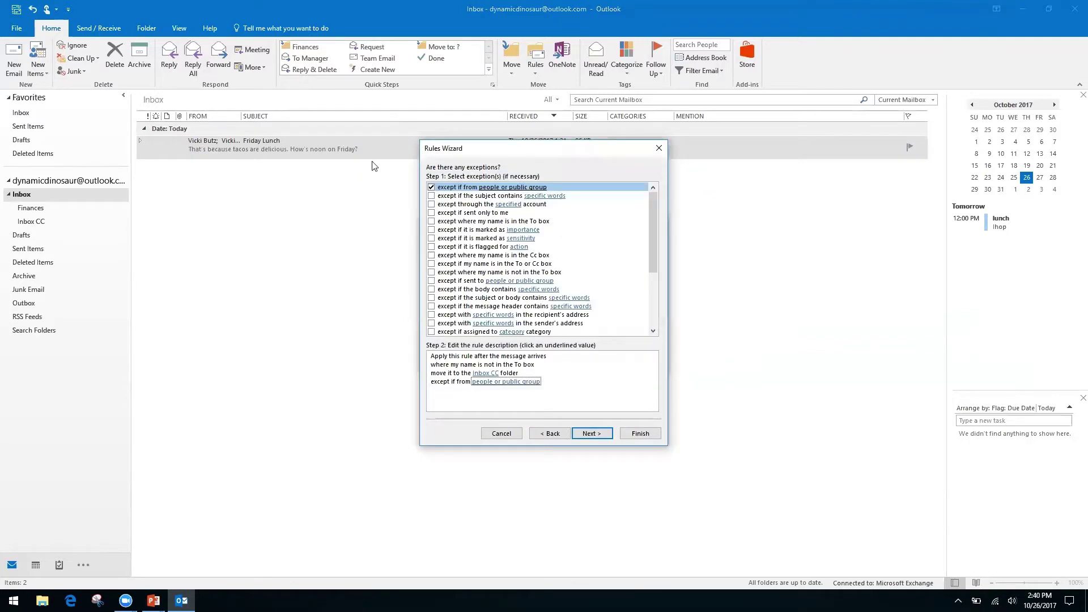
pyautogui.click(432, 187)
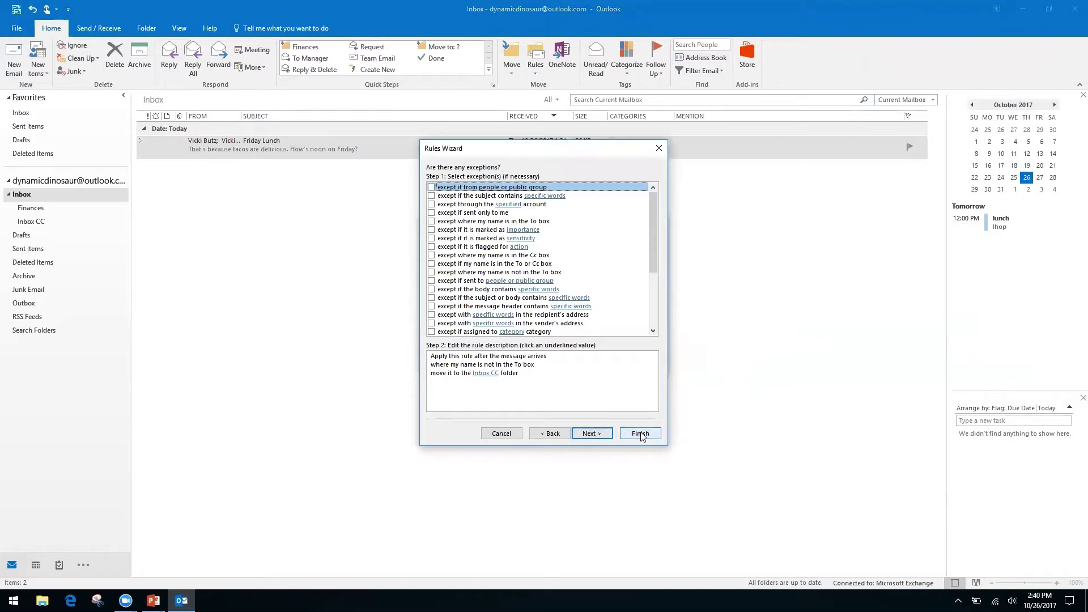
pyautogui.click(593, 434)
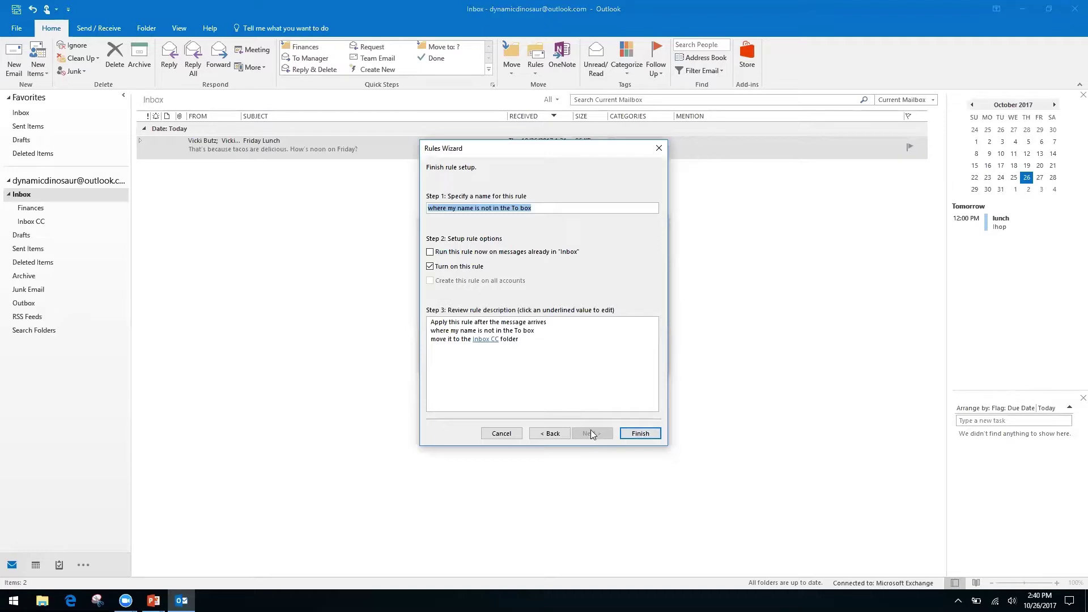
# Enable 'Run this rule now on messages already in Inbox' and finish the rule.
pyautogui.click(430, 252)
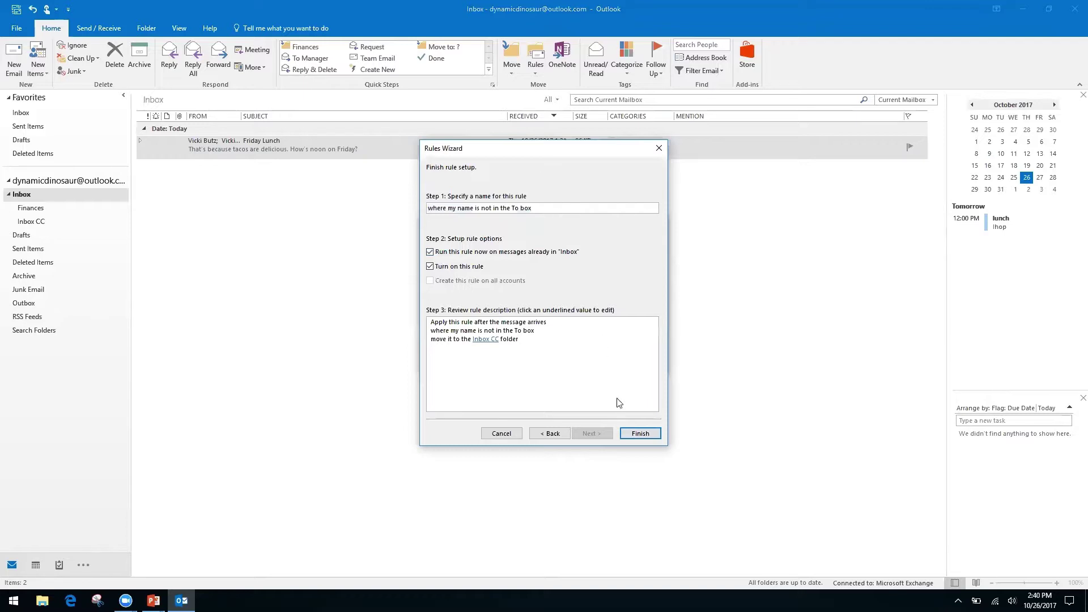
pyautogui.click(641, 434)
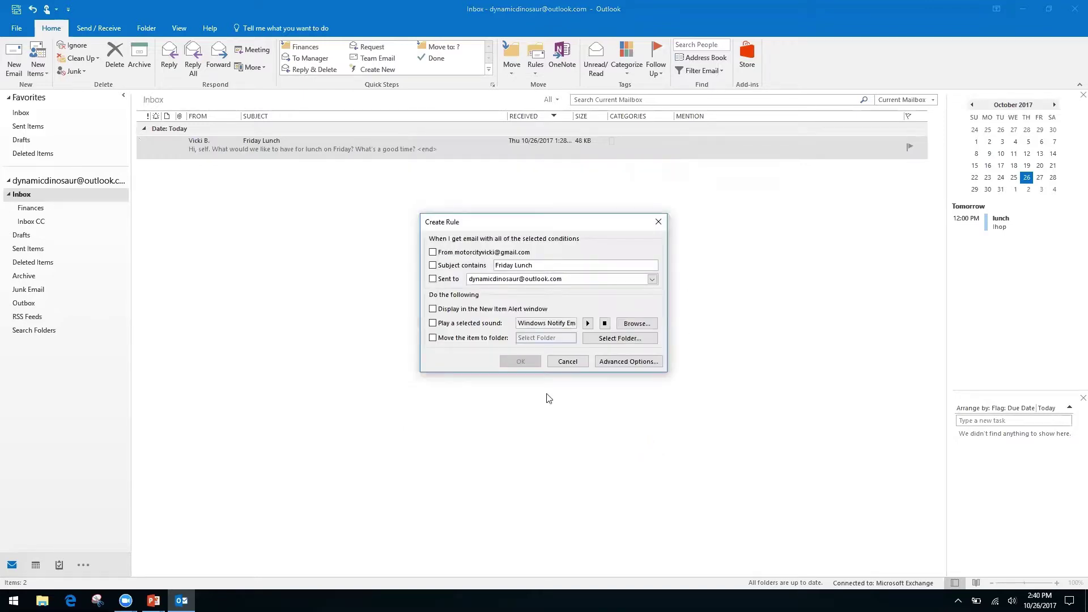
# Cancel the leftover Create Rule dialog and verify the new rule in Manage Rules & Alerts.
pyautogui.click(568, 363)
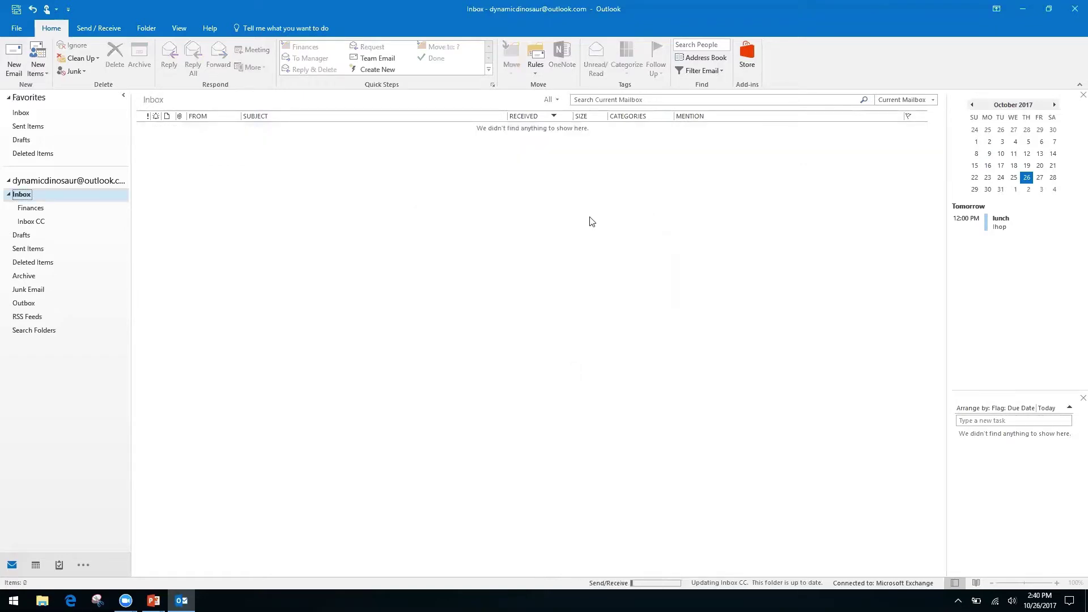
pyautogui.click(535, 72)
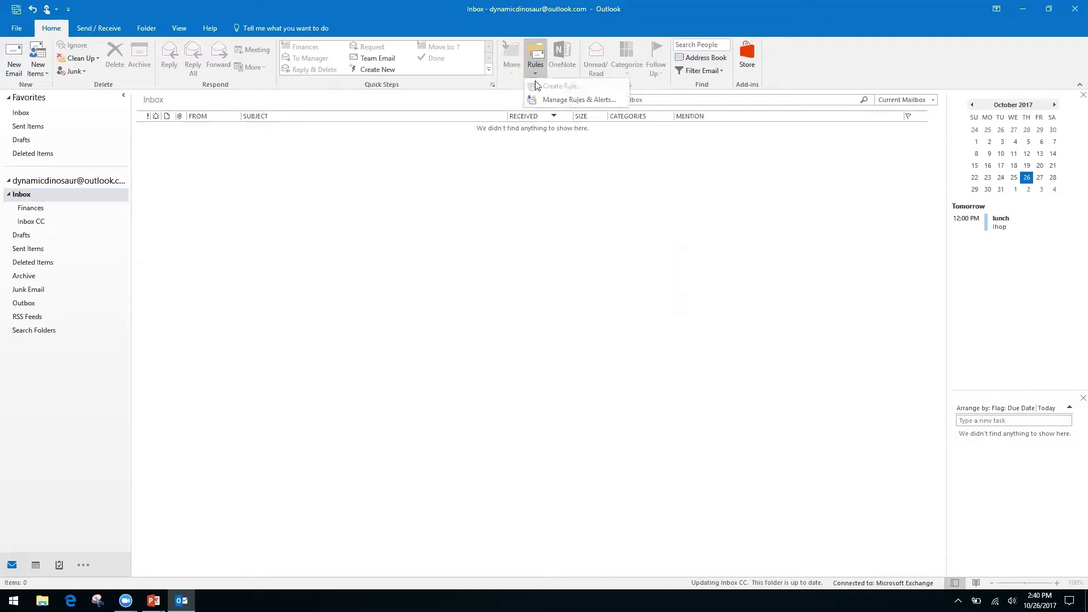
pyautogui.click(563, 100)
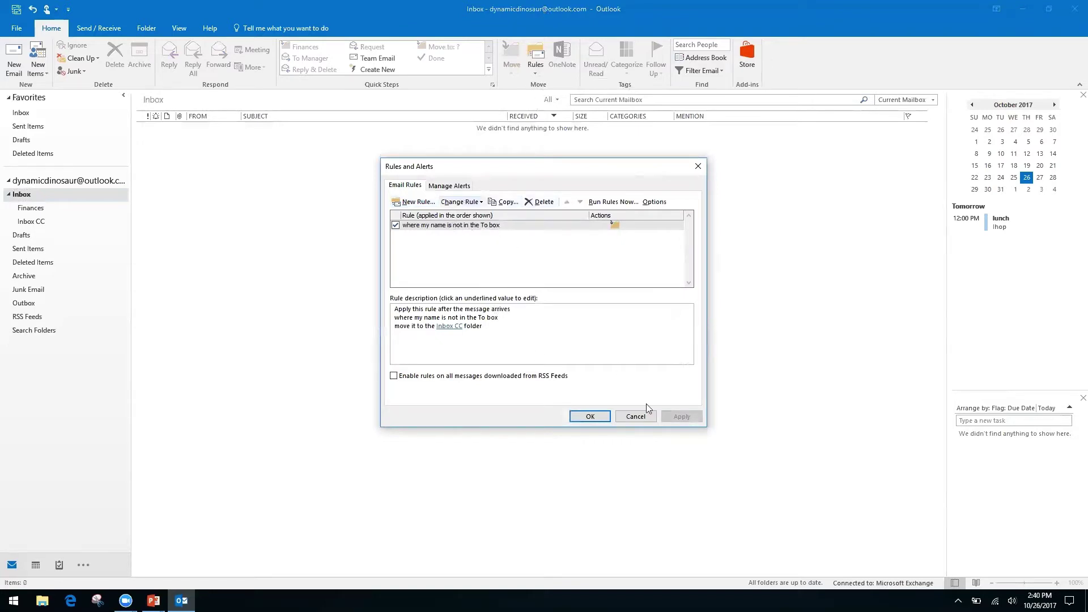
pyautogui.click(636, 416)
pyautogui.click(535, 68)
pyautogui.click(474, 178)
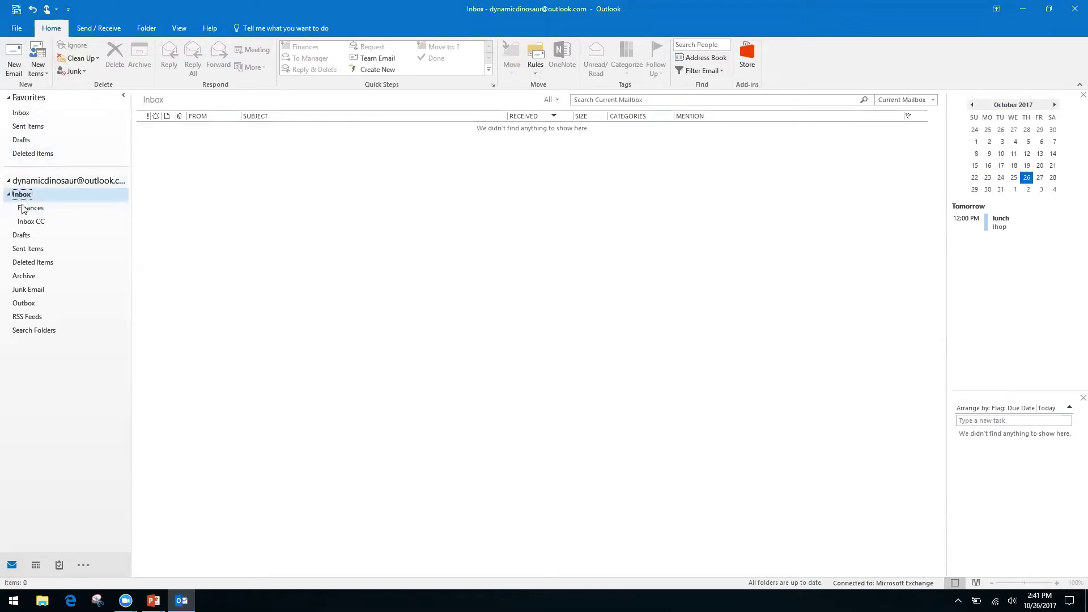
# Open Inbox > Inbox CC to see the Friday Lunch conversation the rule moved there.
pyautogui.click(63, 181)
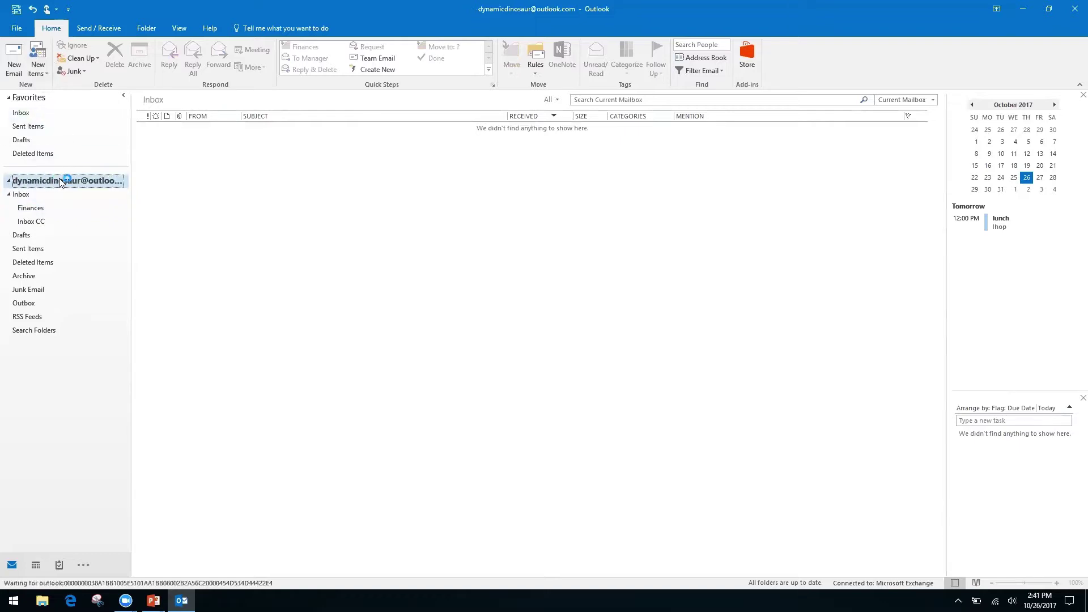
pyautogui.click(22, 112)
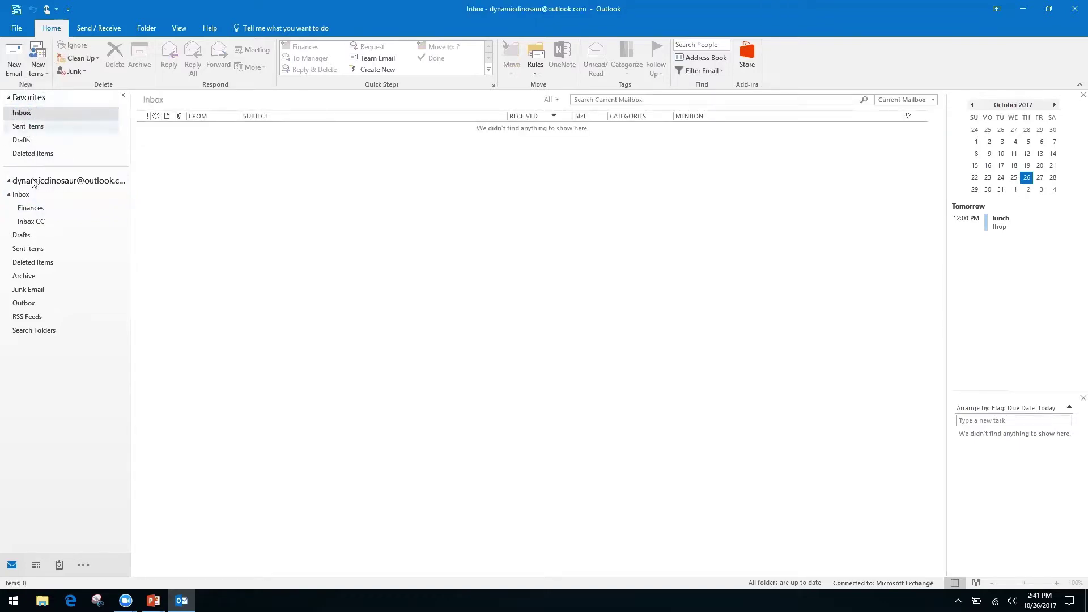
pyautogui.click(19, 194)
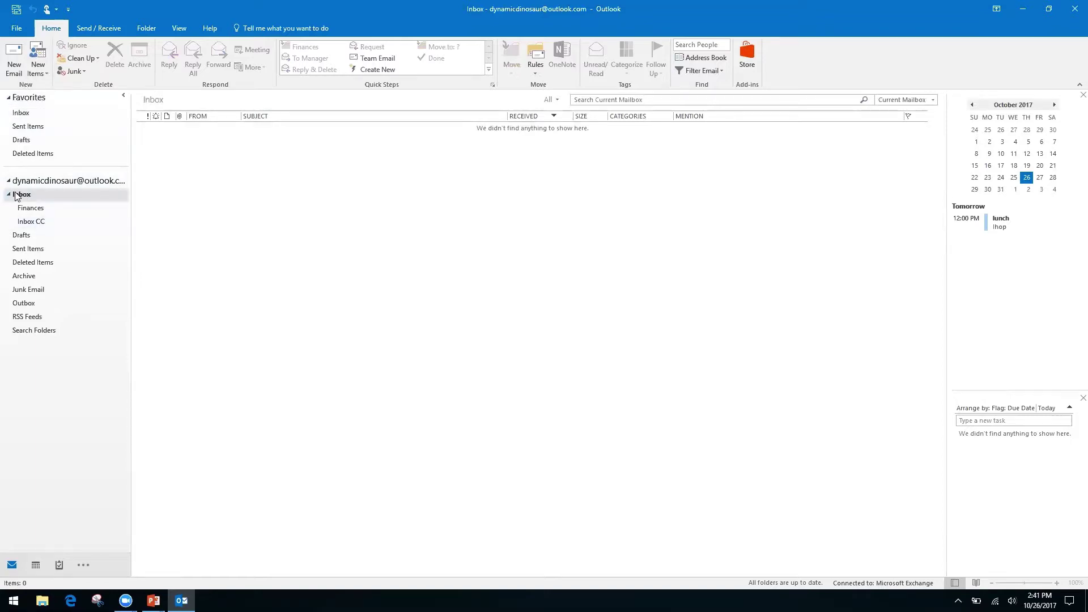
pyautogui.click(30, 223)
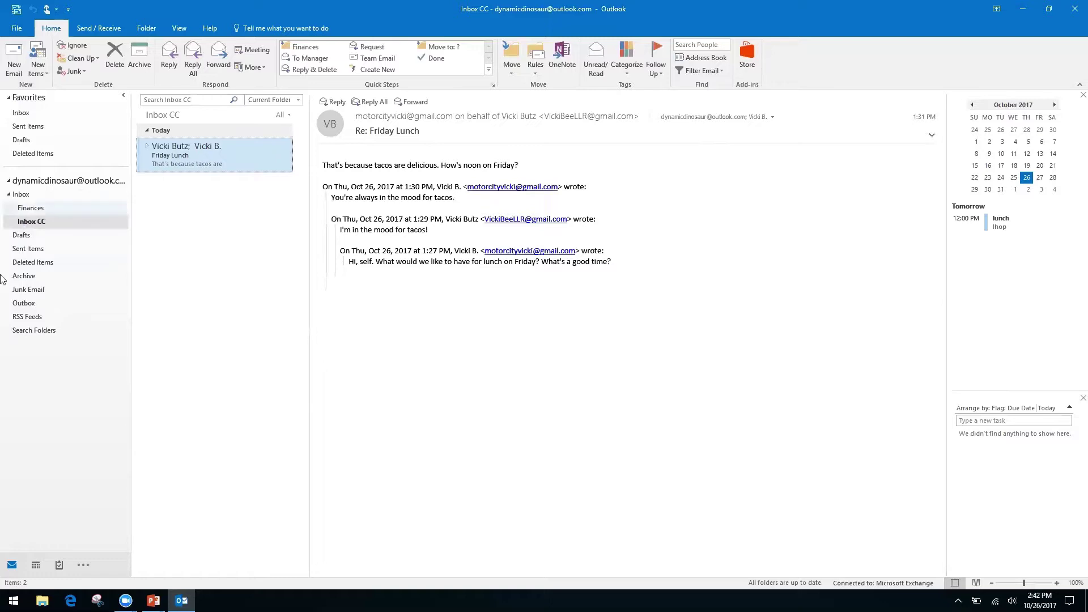
pyautogui.rightClick(33, 331)
pyautogui.click(51, 401)
# Choose New Search Folder from the Search Folders right-click menu.
pyautogui.rightClick(35, 337)
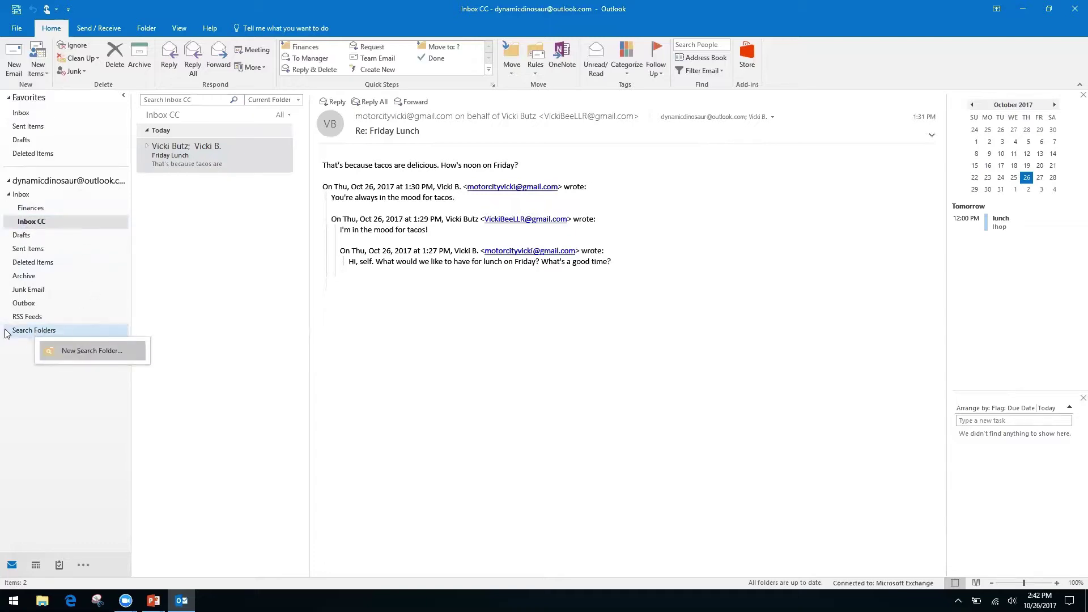
pyautogui.click(14, 362)
pyautogui.rightClick(74, 338)
pyautogui.click(77, 341)
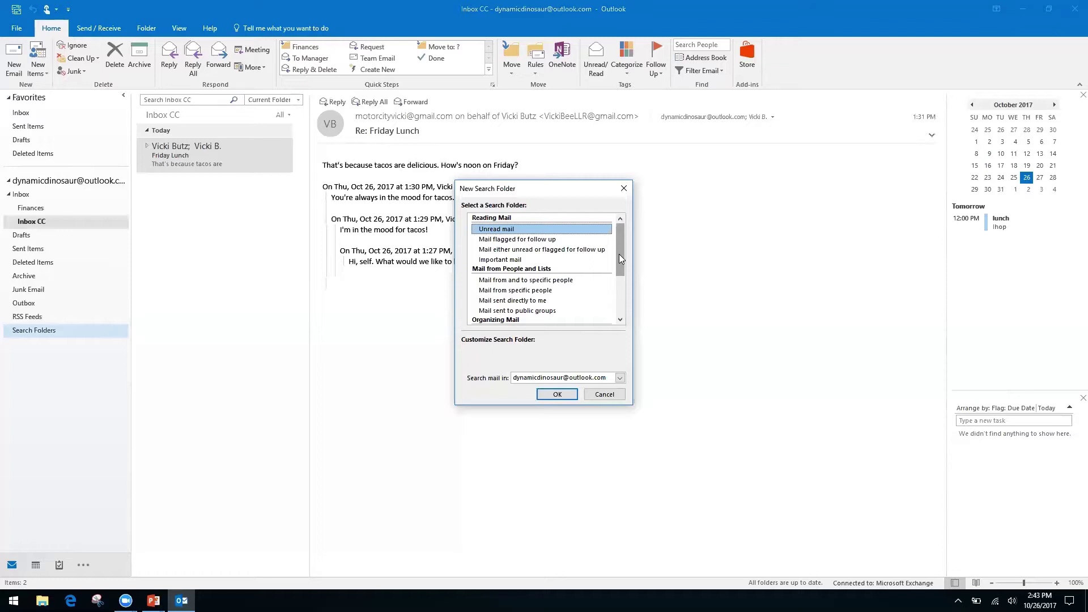
# In the New Search Folder options, choose 'Create a custom Search Folder'.
pyautogui.click(505, 290)
pyautogui.click(506, 301)
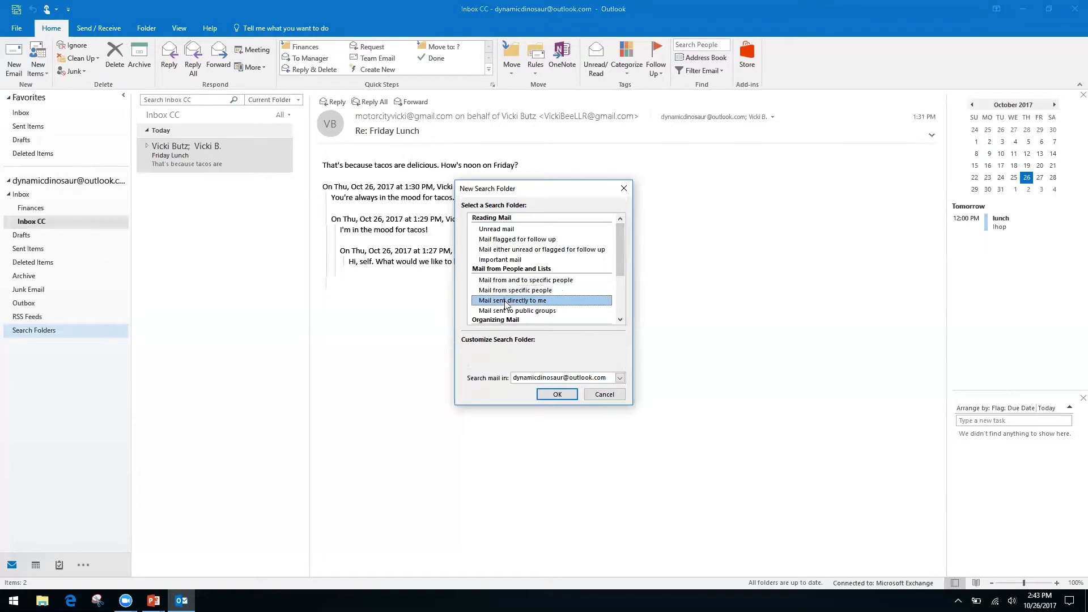
pyautogui.moveTo(618, 256); pyautogui.dragTo(618, 306)
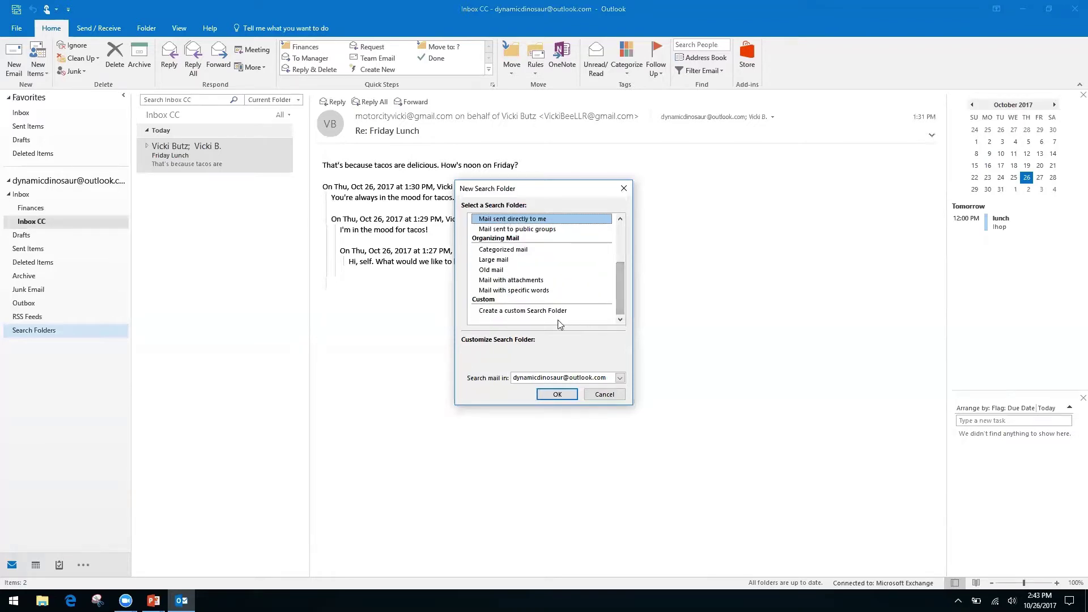
pyautogui.click(540, 312)
pyautogui.click(513, 365)
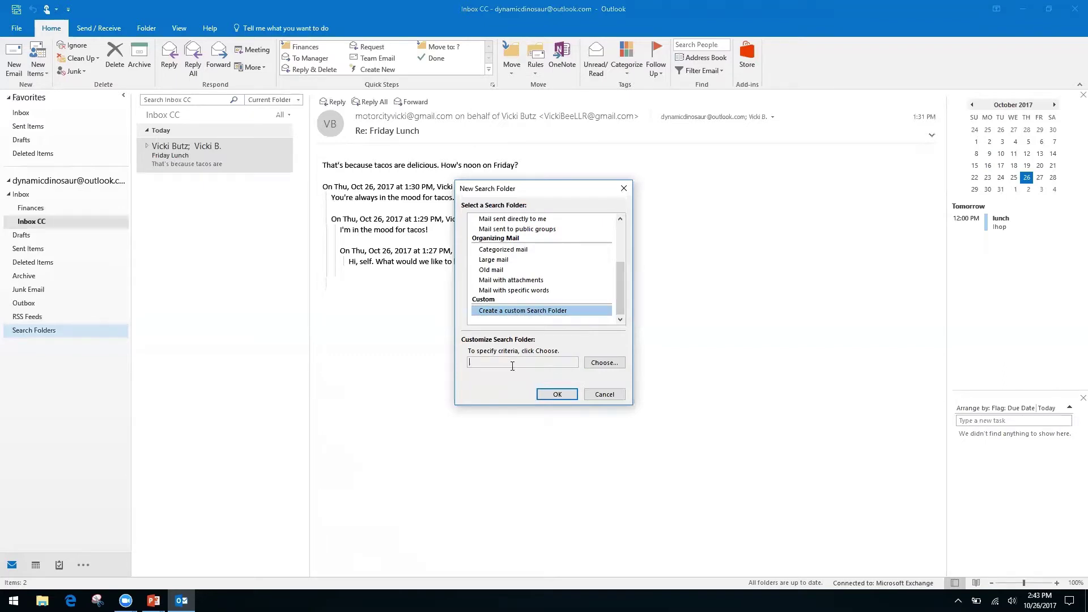
# Name the custom search folder 'Invoices from Client A', searching the whole mailbox, and finish creating it.
pyautogui.click(602, 363)
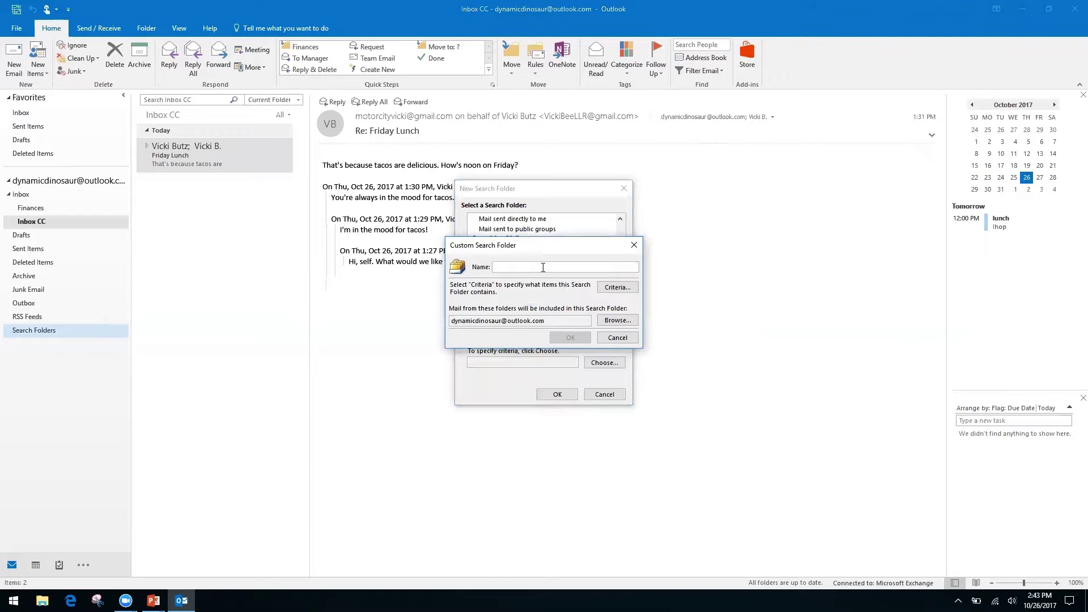
pyautogui.write('Invoices from Client A')
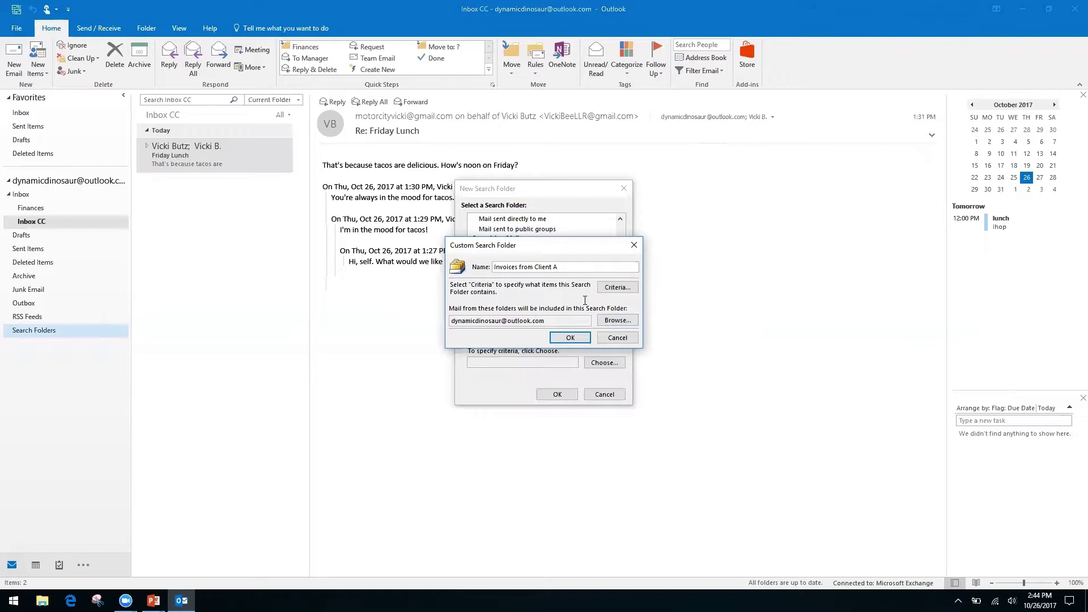
pyautogui.click(571, 338)
pyautogui.click(524, 335)
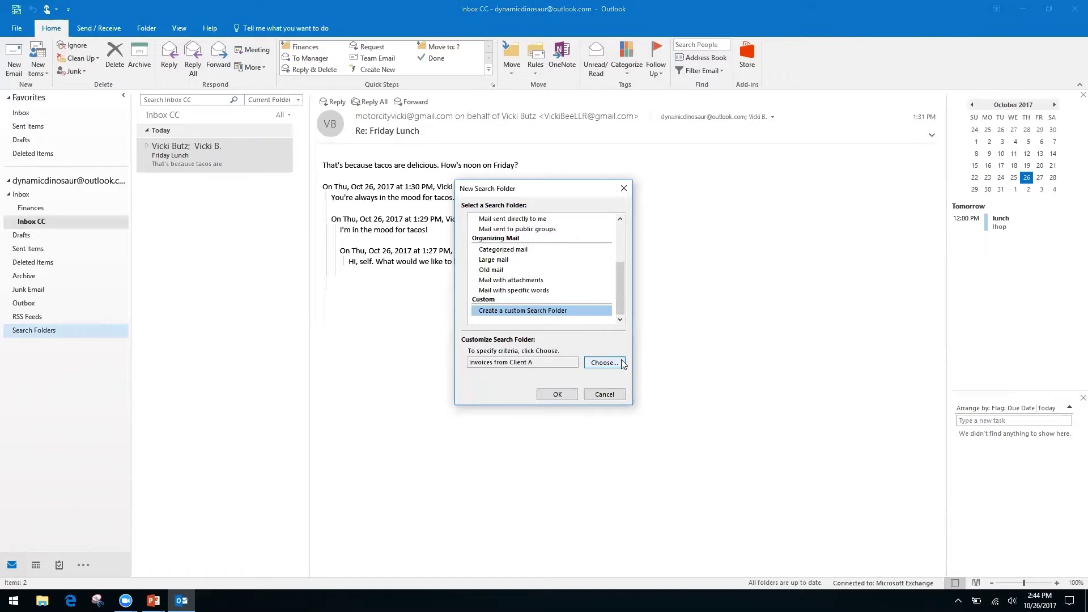
pyautogui.click(557, 394)
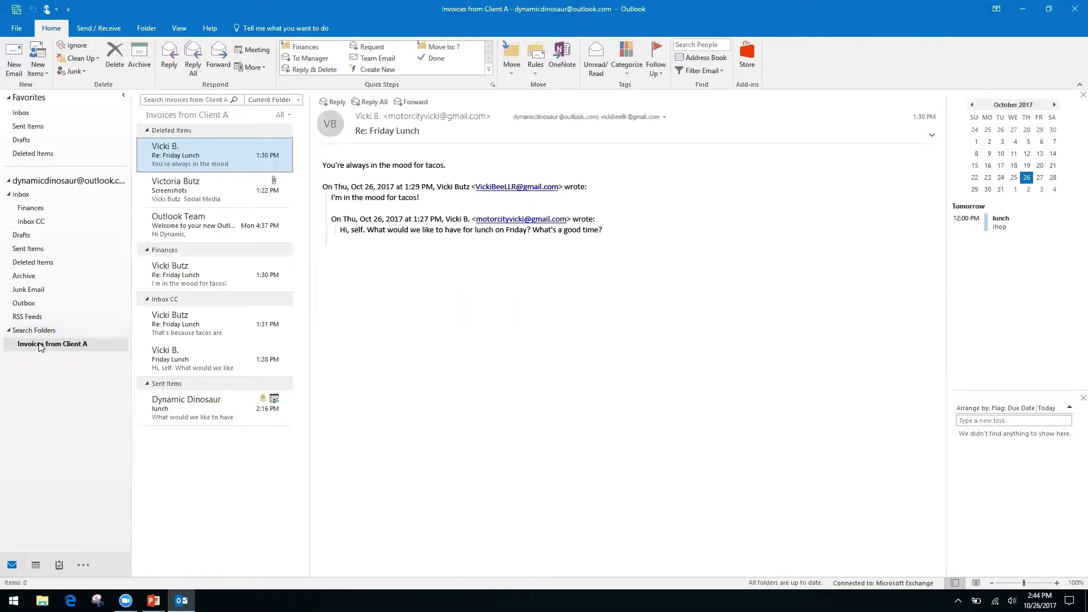
pyautogui.click(56, 348)
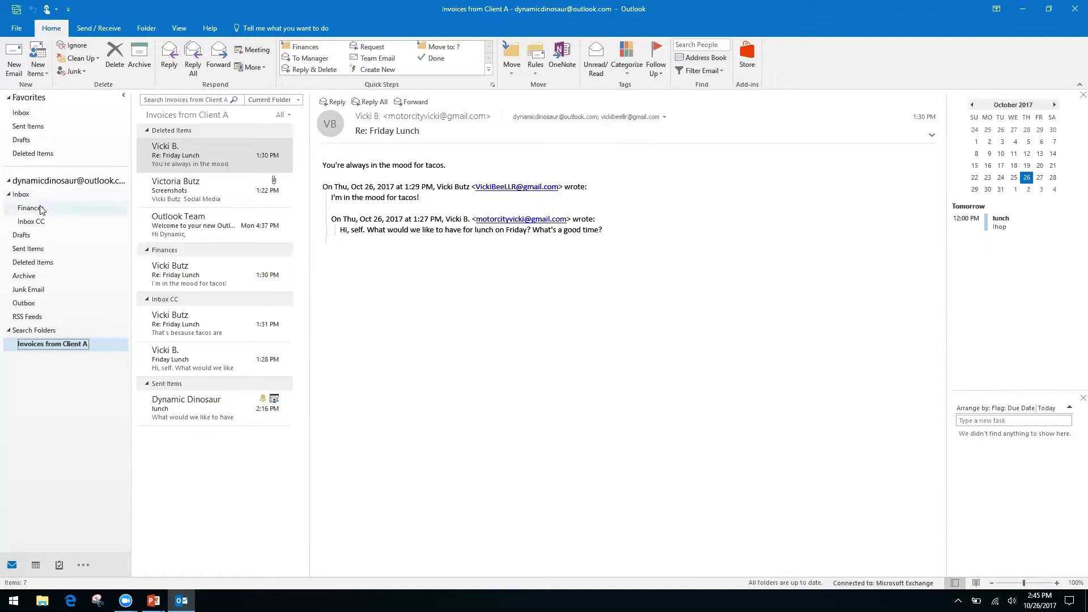
# Switch between the Inbox and Inbox CC folders, ending on Inbox CC.
pyautogui.click(38, 227)
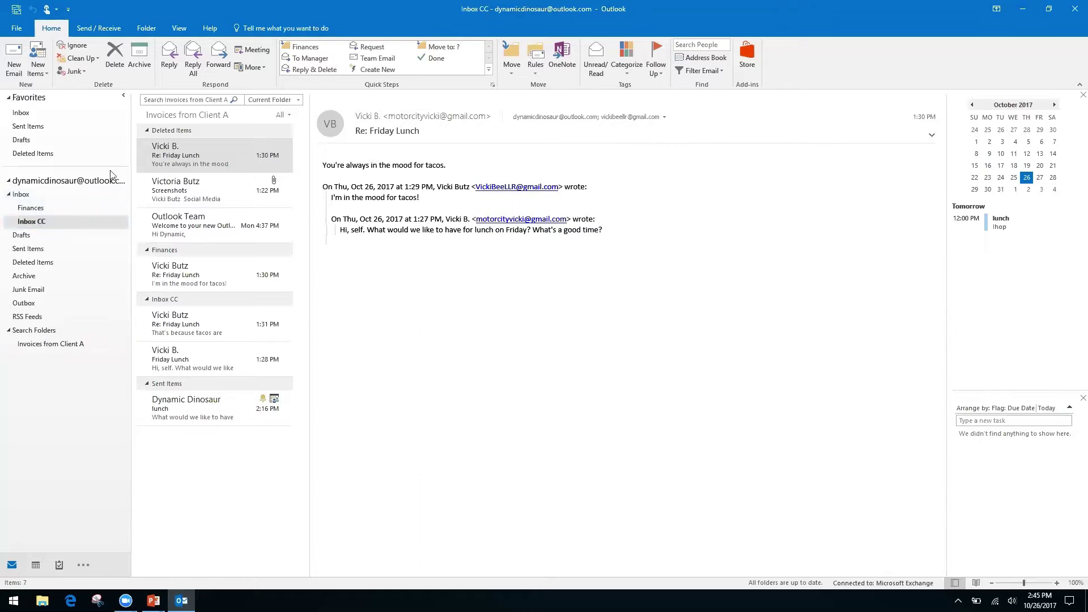
pyautogui.click(183, 99)
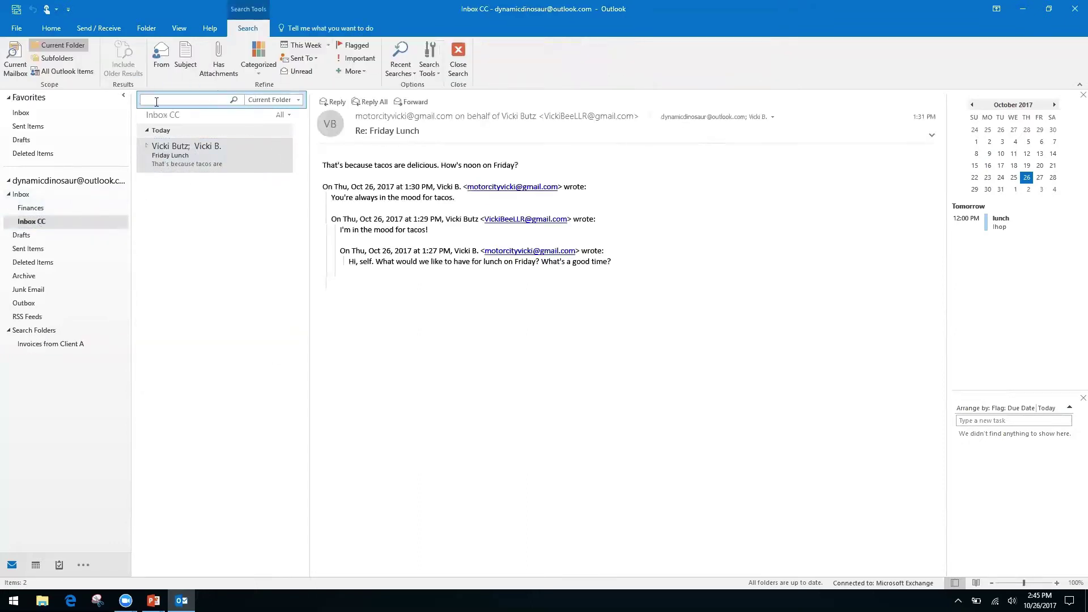
pyautogui.click(23, 195)
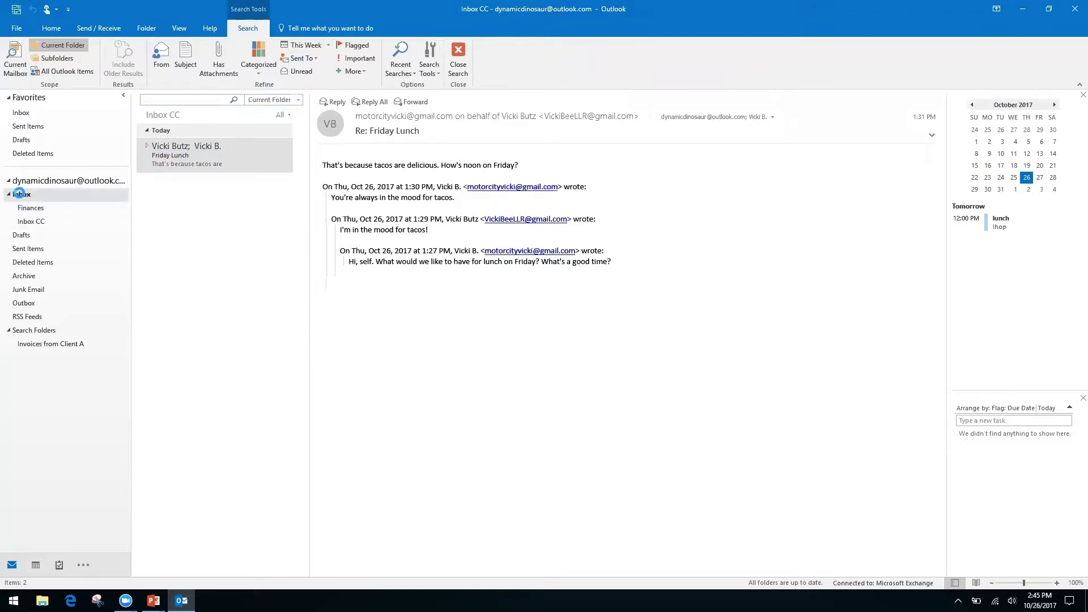
pyautogui.click(37, 222)
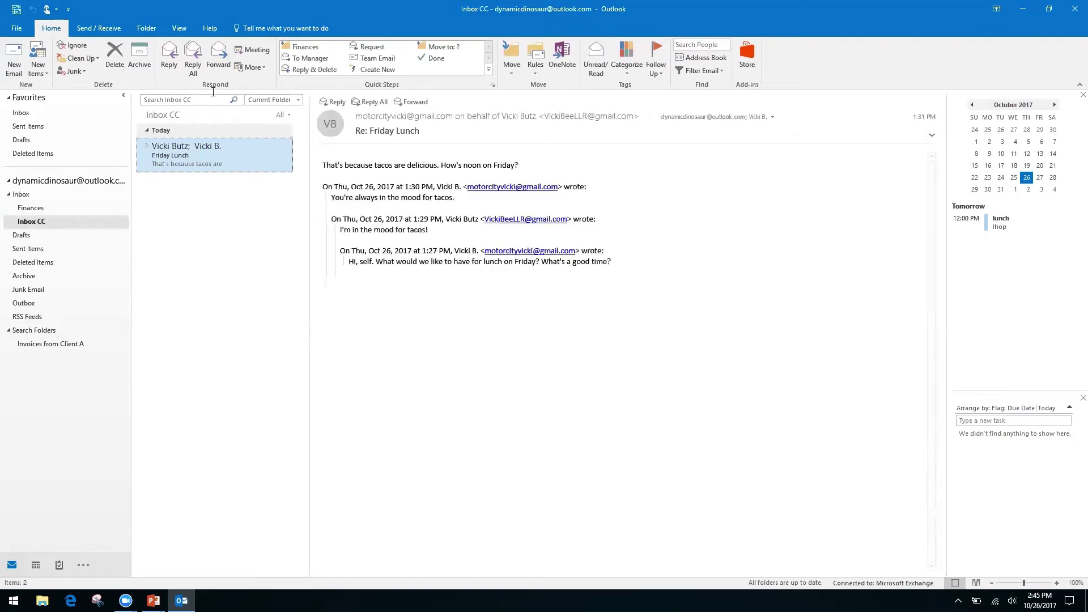
# Dismiss the search box's Cut/Copy/Paste menu to show the Inbox CC message list, then go to the slide show.
pyautogui.rightClick(195, 102)
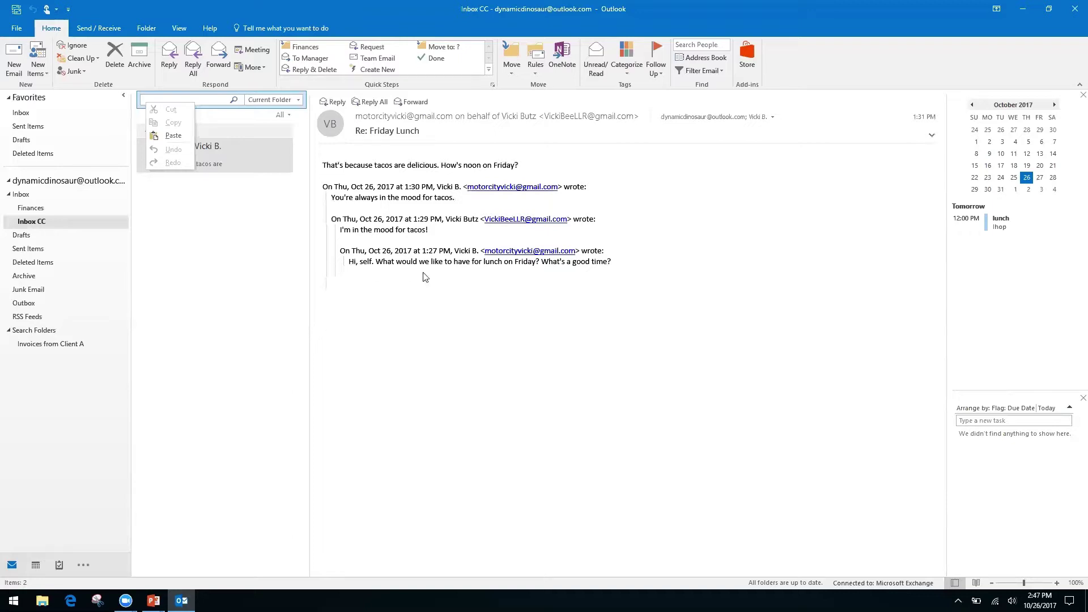
pyautogui.click(433, 362)
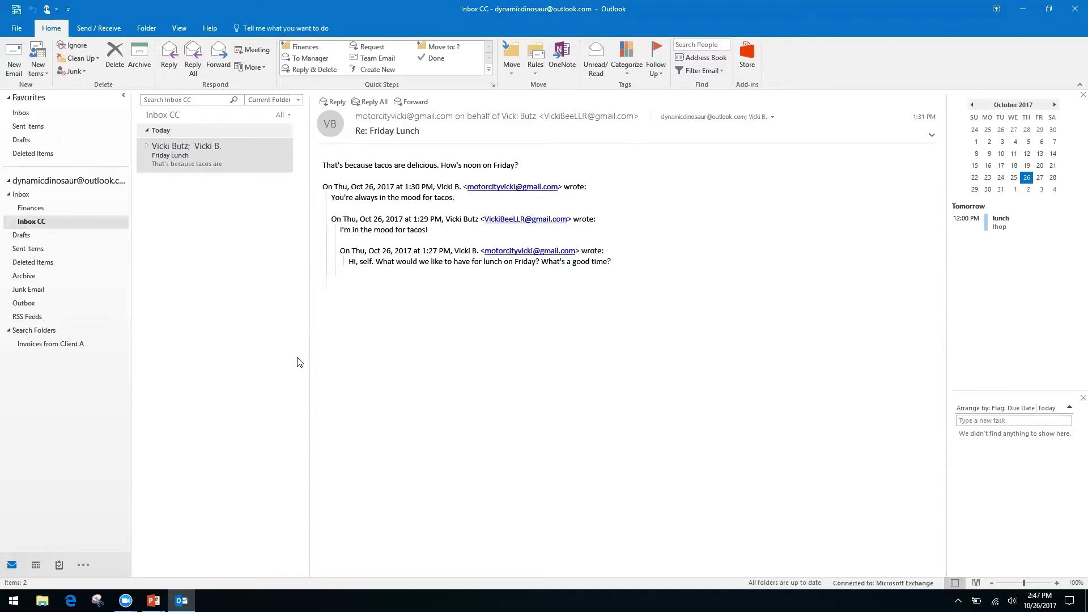
pyautogui.hotkey('alt', 'Tab')
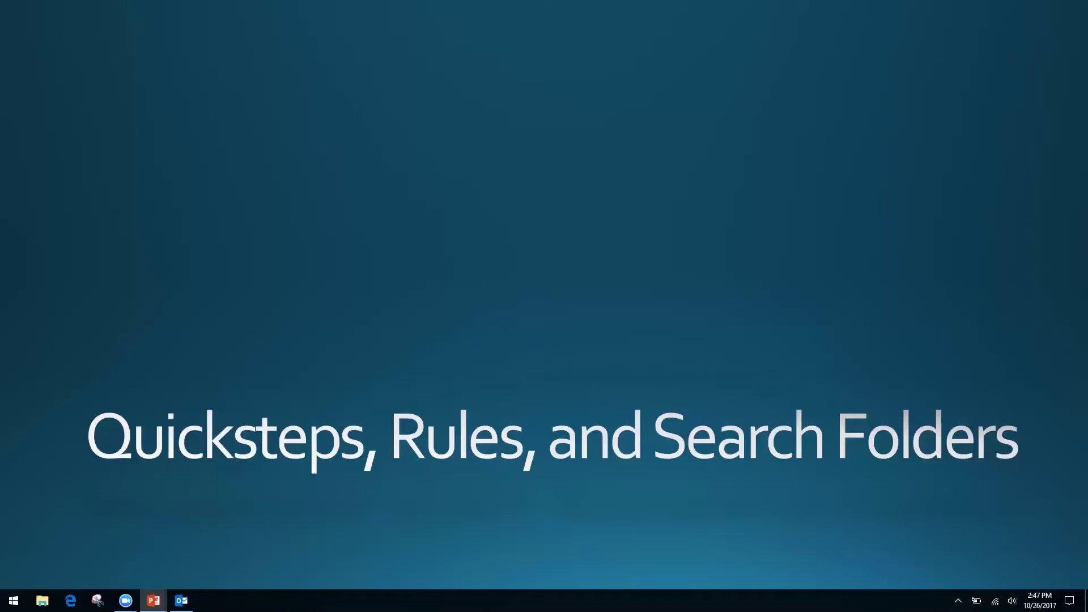
# Advance the slide show to the 'Forms, Templates, and Quick Parts' slide and return to Outlook.
pyautogui.press('Right')
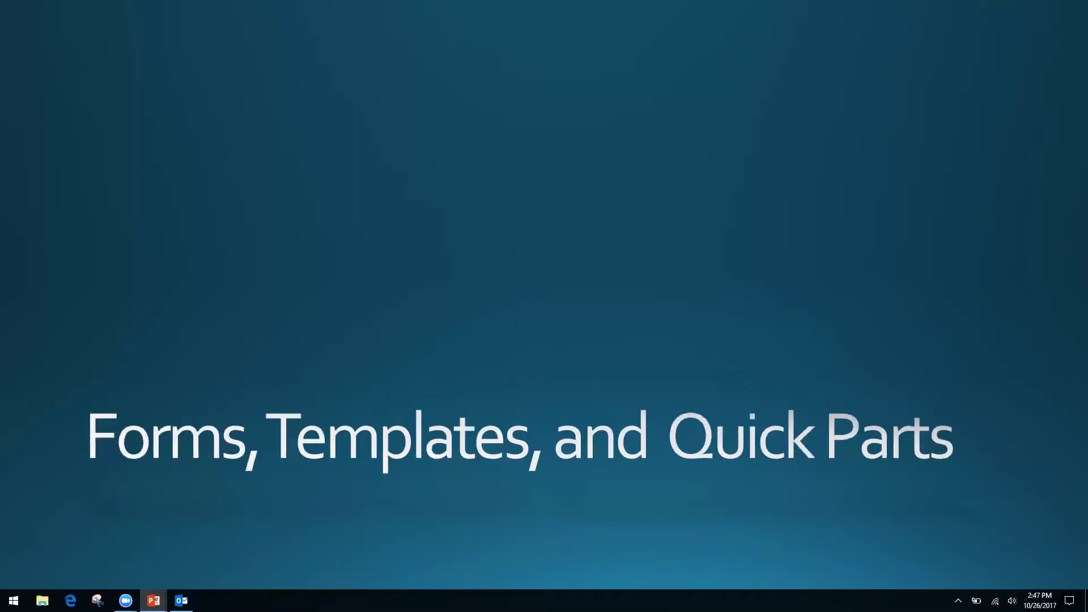
pyautogui.hotkey('alt', 'Tab')
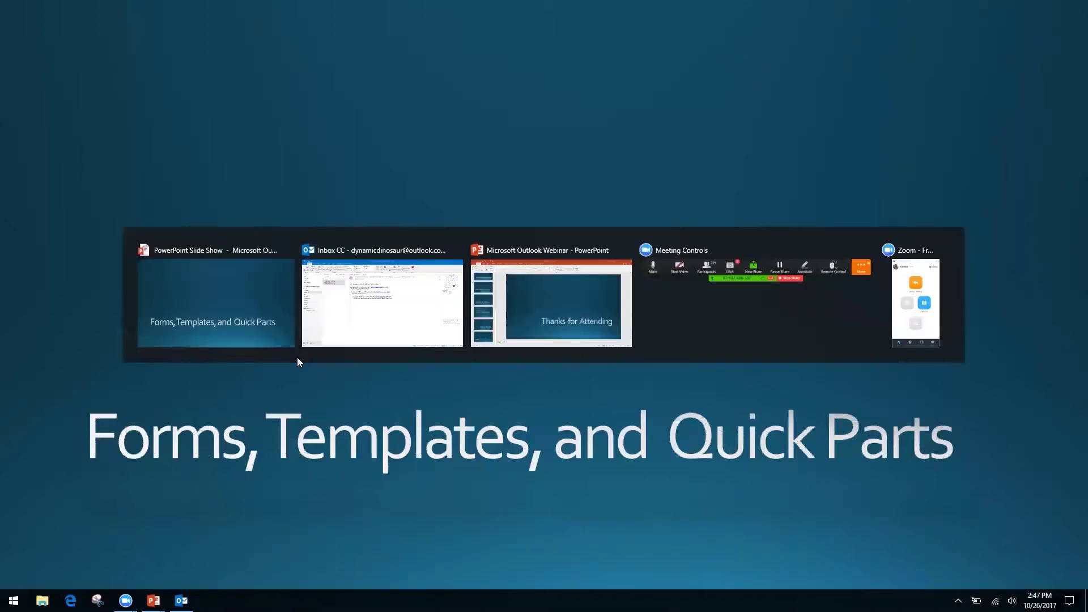
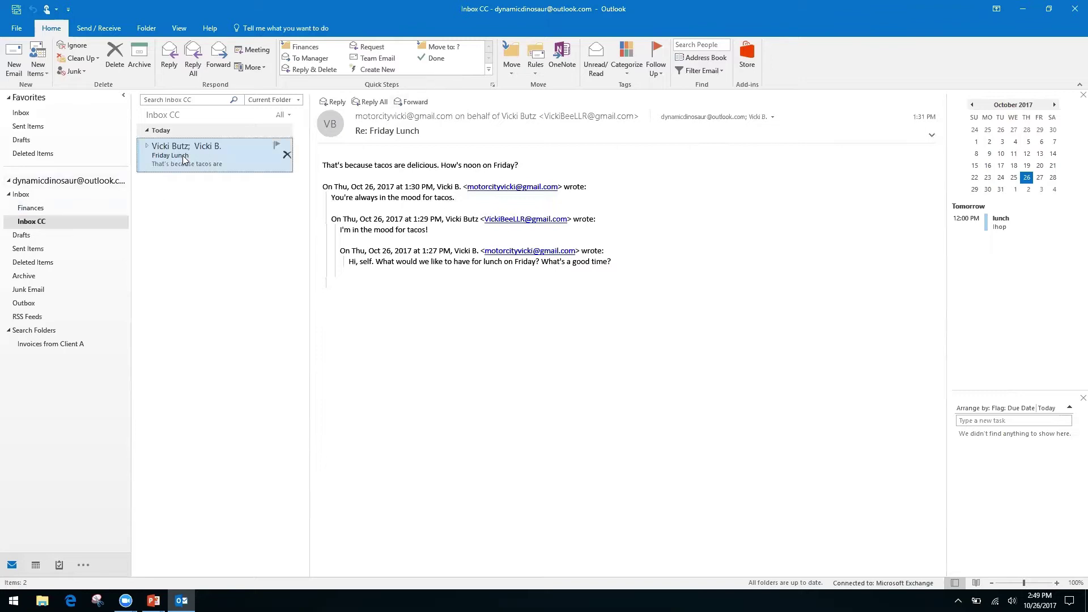
# Bring up the text options menu in the message body, then dismiss it.
pyautogui.rightClick(422, 263)
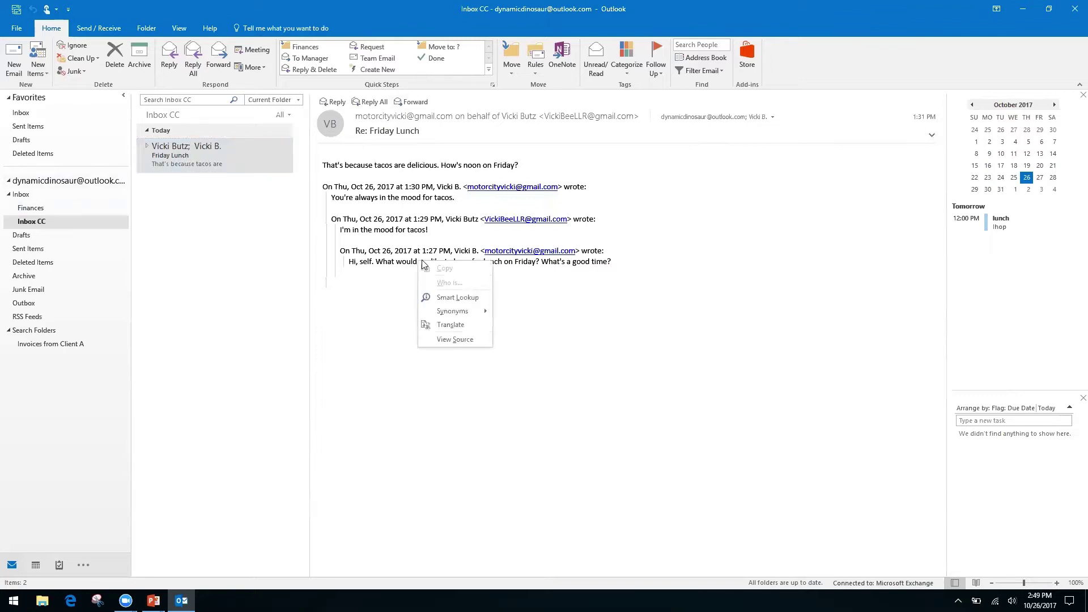
pyautogui.rightClick(371, 251)
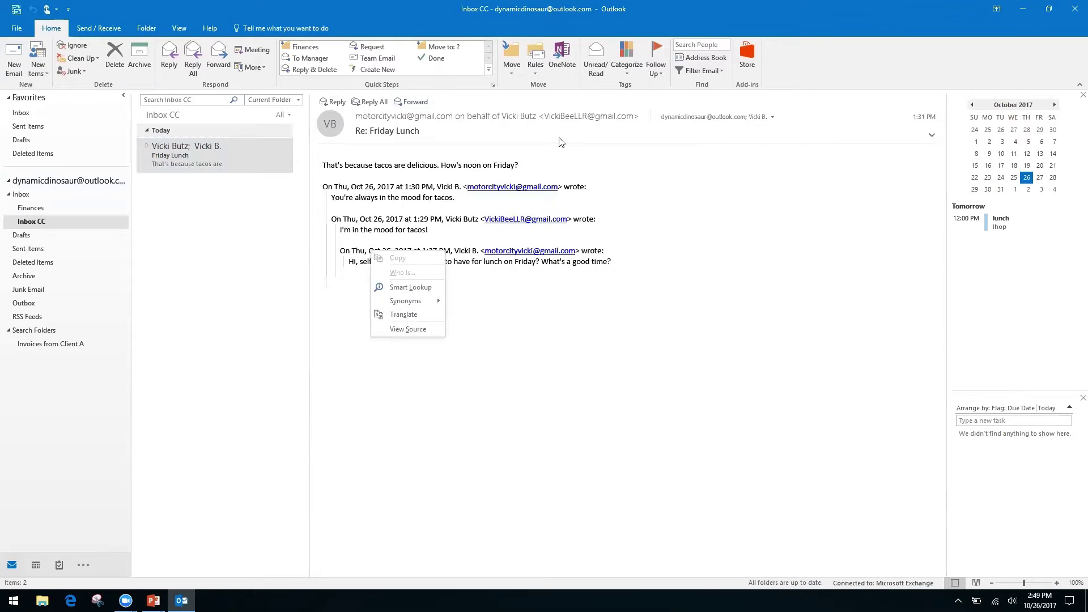
pyautogui.click(800, 68)
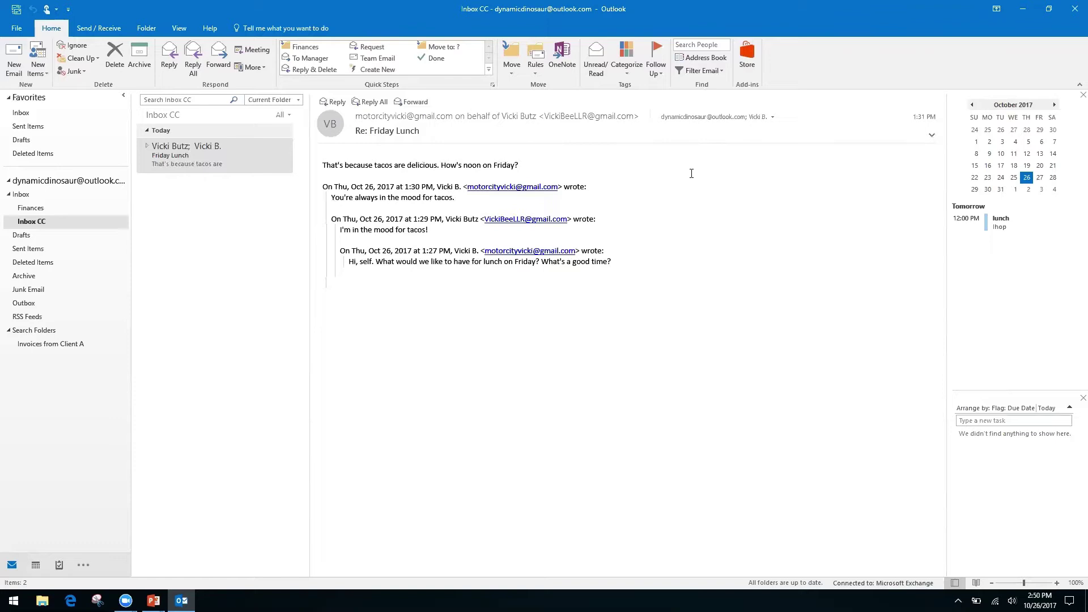
# Start a new email with the subject 'Monthly Report'.
pyautogui.click(14, 57)
pyautogui.click(109, 233)
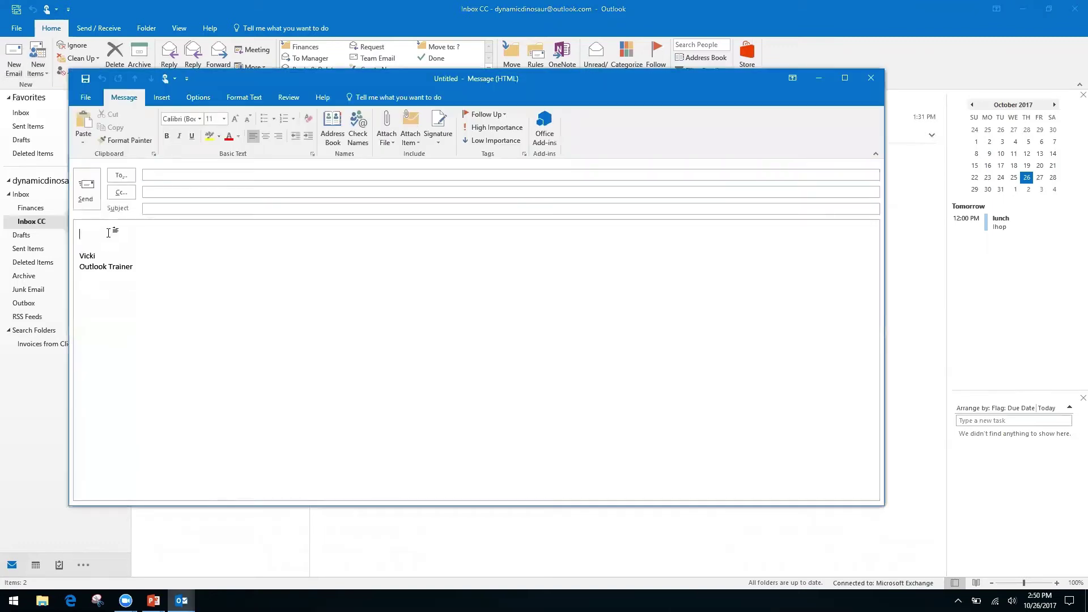
pyautogui.click(188, 208)
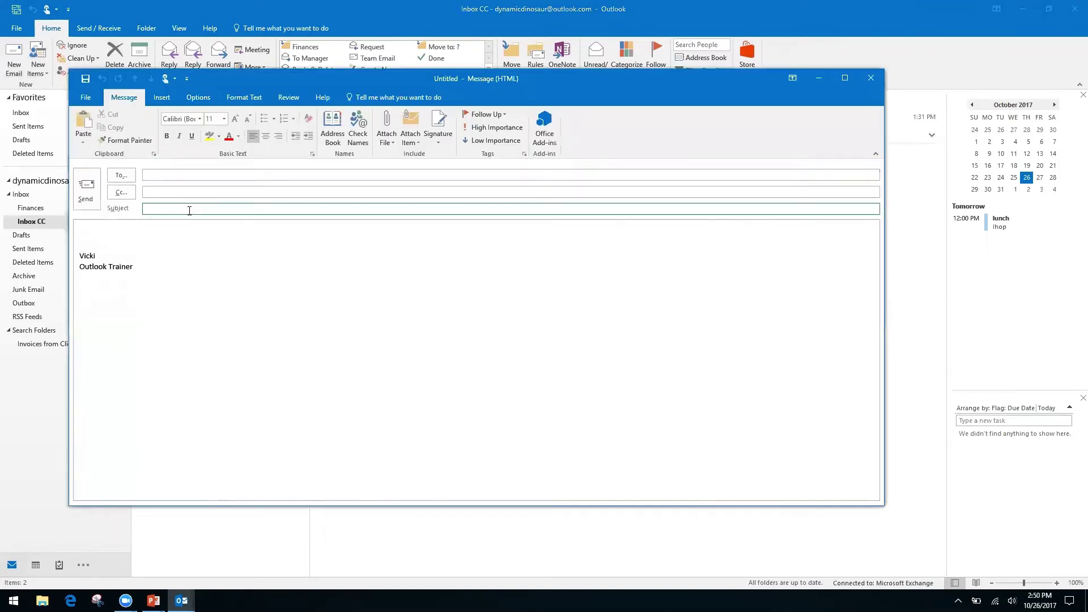
pyautogui.write('Monthly Report')
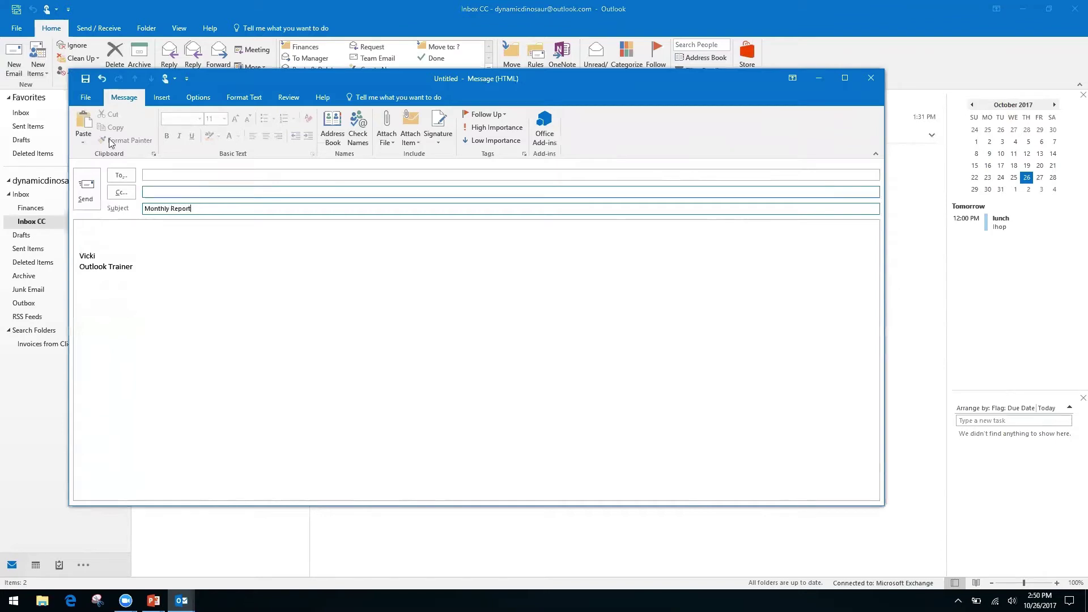
# Write 'Month', 'Date', a blank line, then 'Information, see spreadsheet' in the body.
pyautogui.click(108, 230)
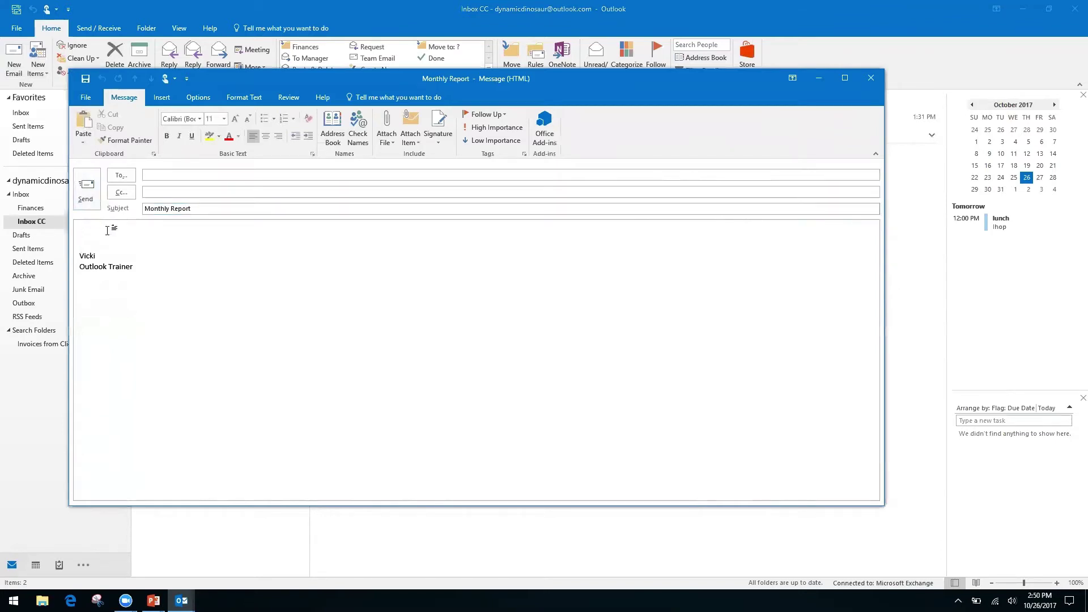
pyautogui.write('Month')
pyautogui.press('Return')
pyautogui.write('Date')
pyautogui.press('Return')
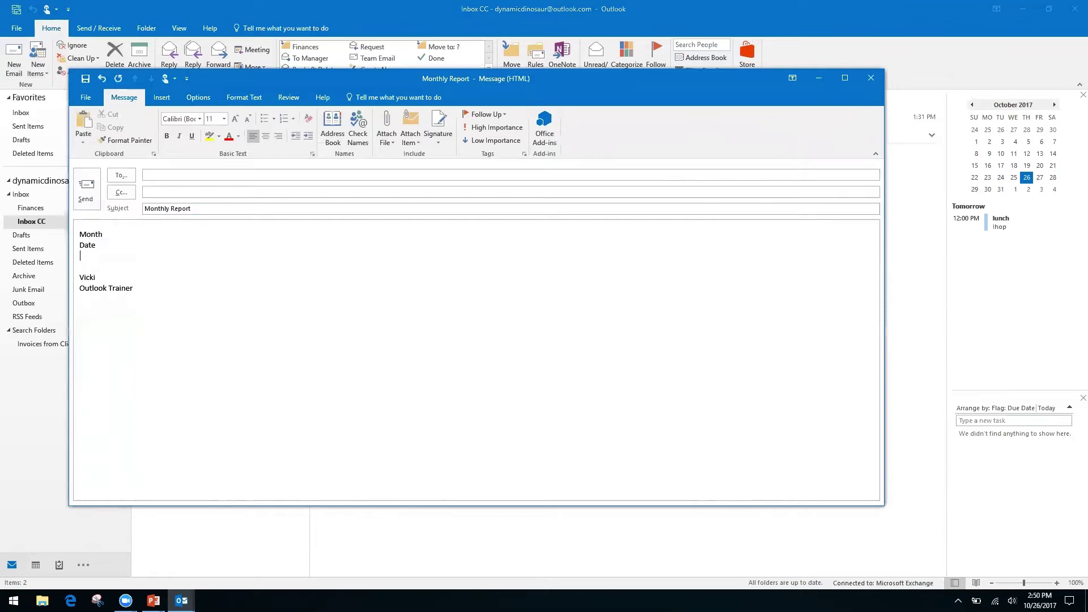
pyautogui.press('Return')
pyautogui.write('In')
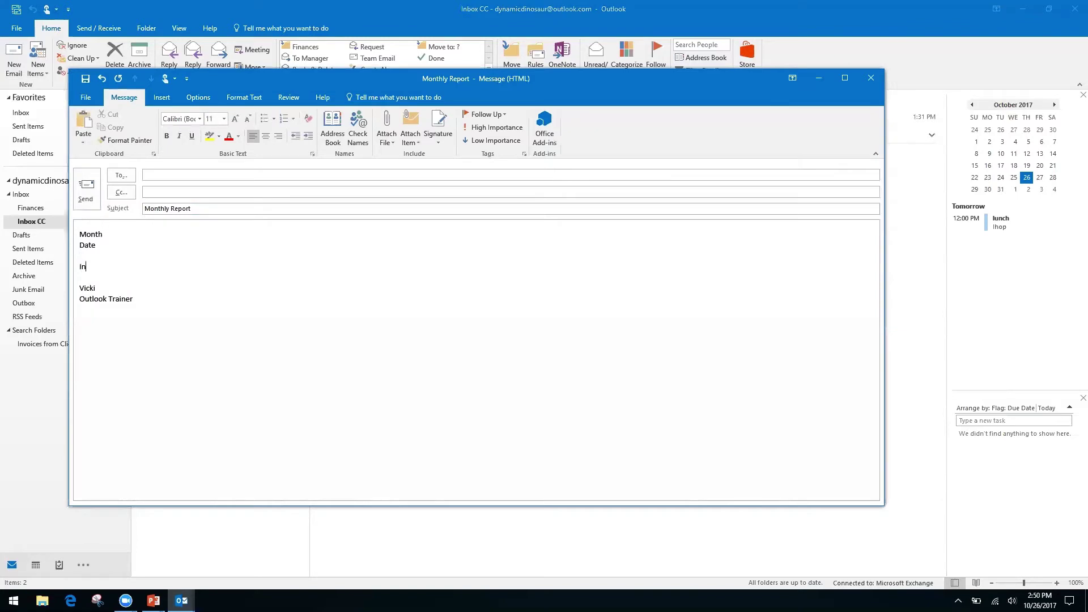
pyautogui.write('formation, see spreadsheet')
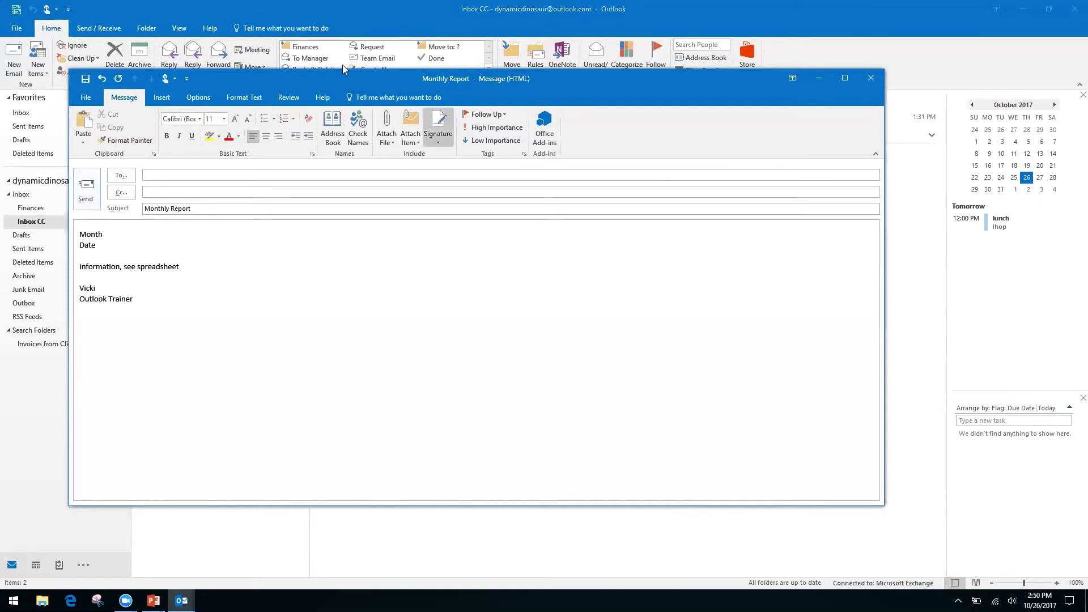
pyautogui.click(83, 100)
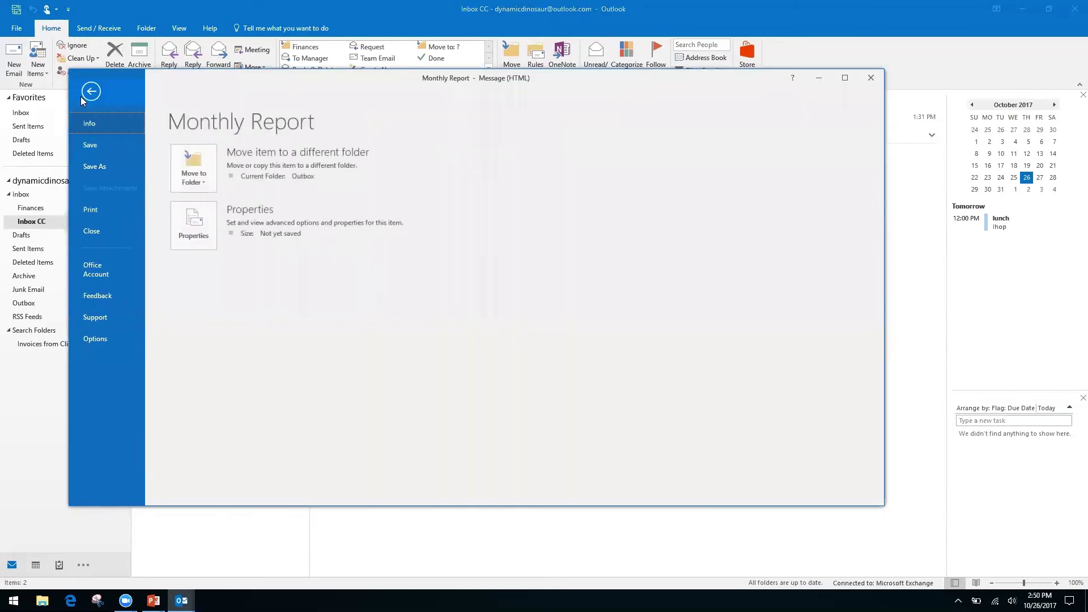
pyautogui.click(100, 166)
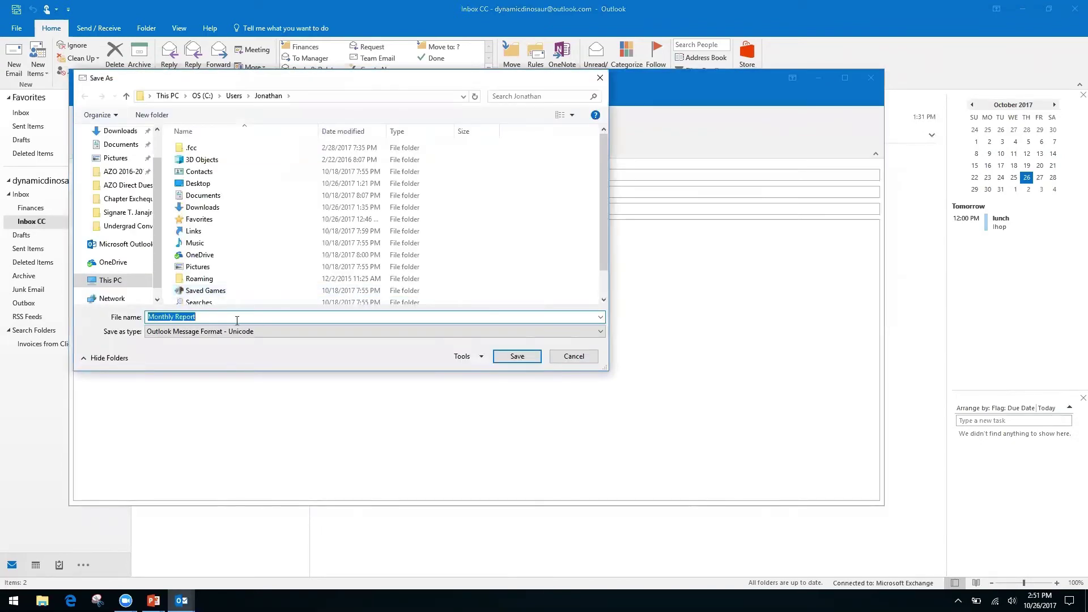
pyautogui.click(573, 331)
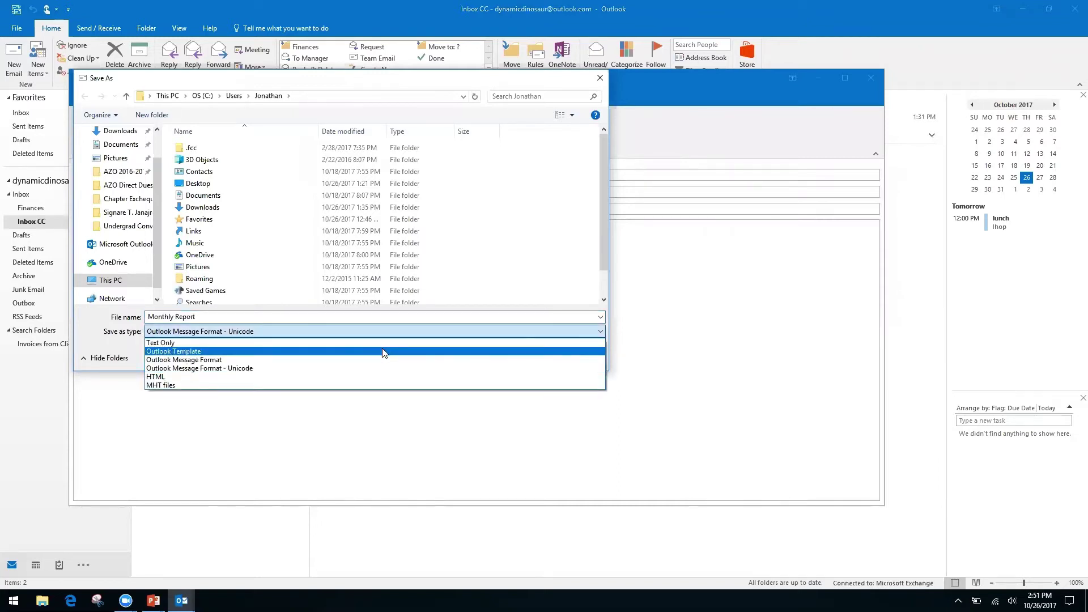
pyautogui.click(185, 376)
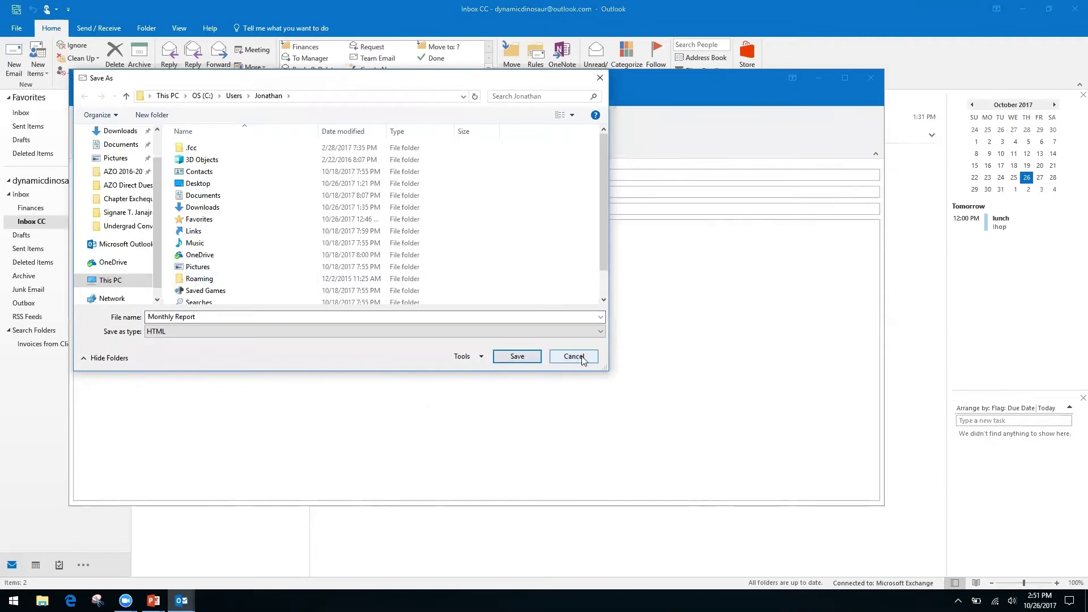
pyautogui.click(574, 357)
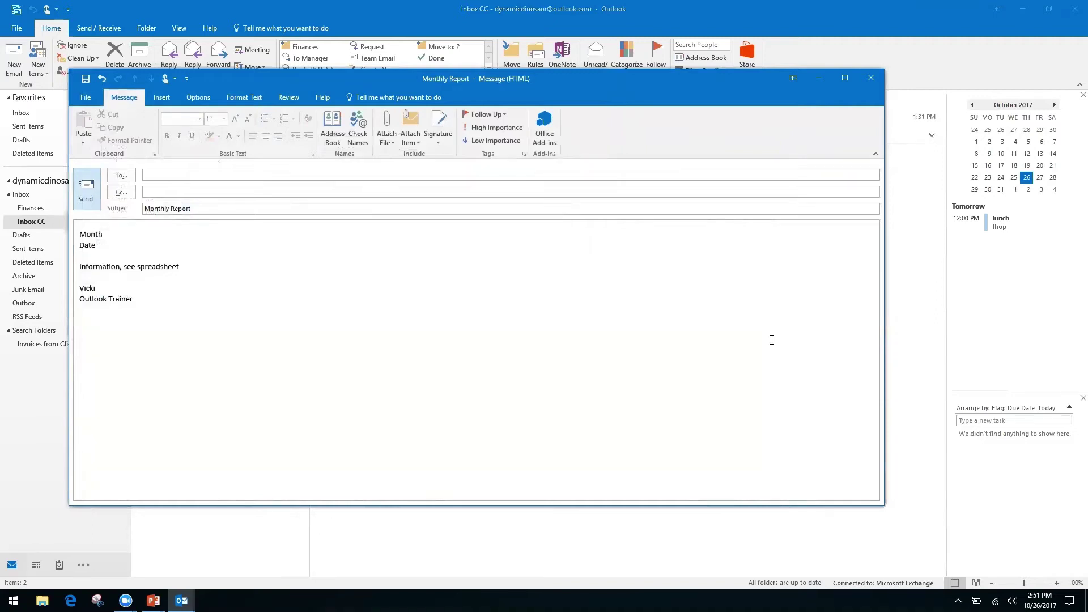
# Close the Monthly Report draft choosing No to saving, then show the 'How to Speed Up Outlook Search' slide.
pyautogui.click(870, 80)
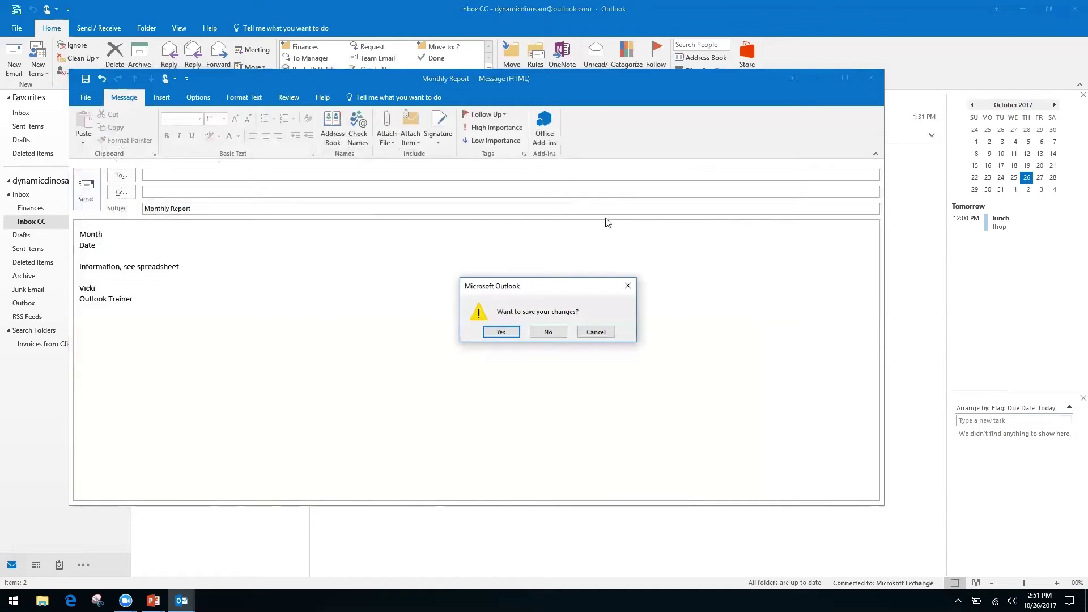
pyautogui.click(548, 334)
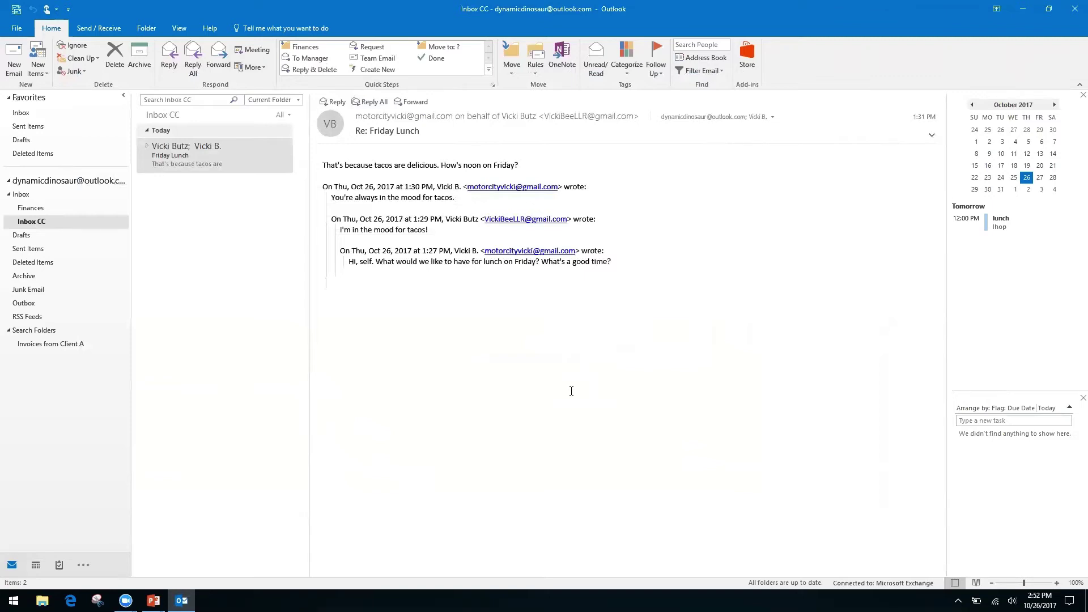
pyautogui.hotkey('alt', 'Tab')
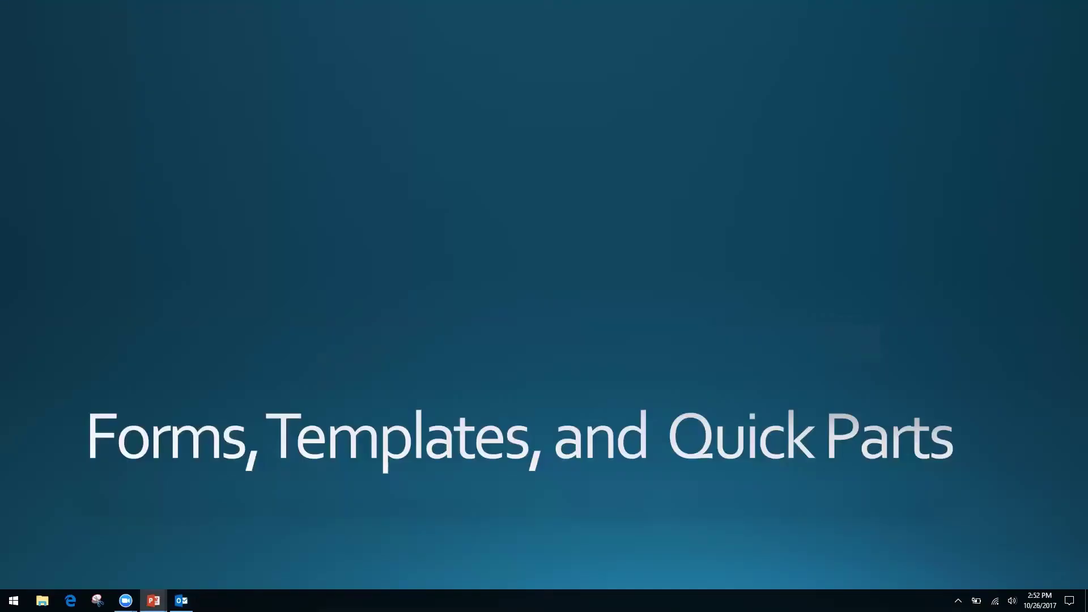
pyautogui.press('Right')
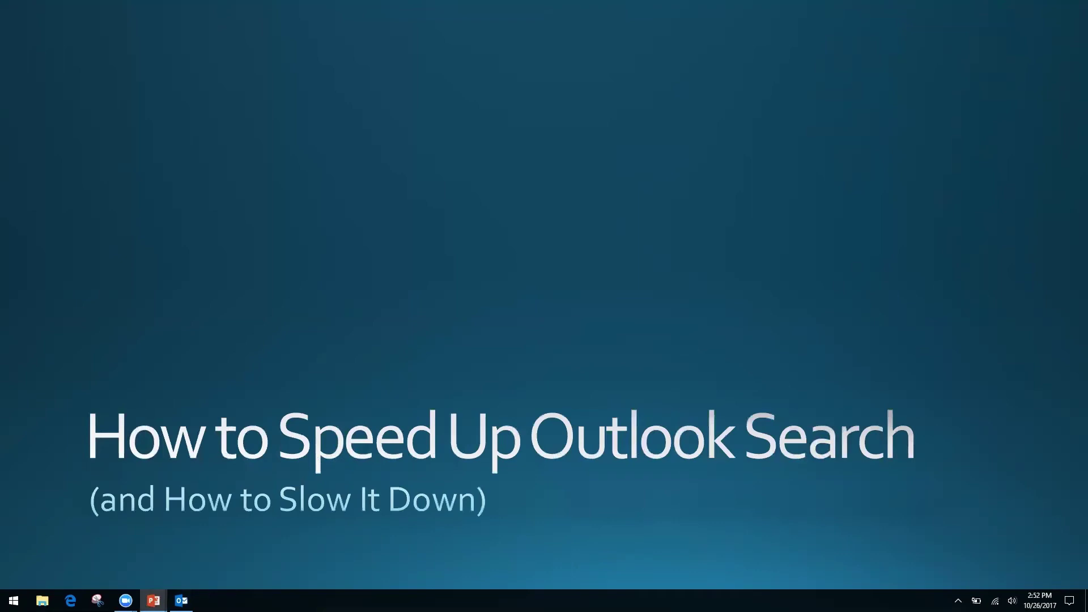